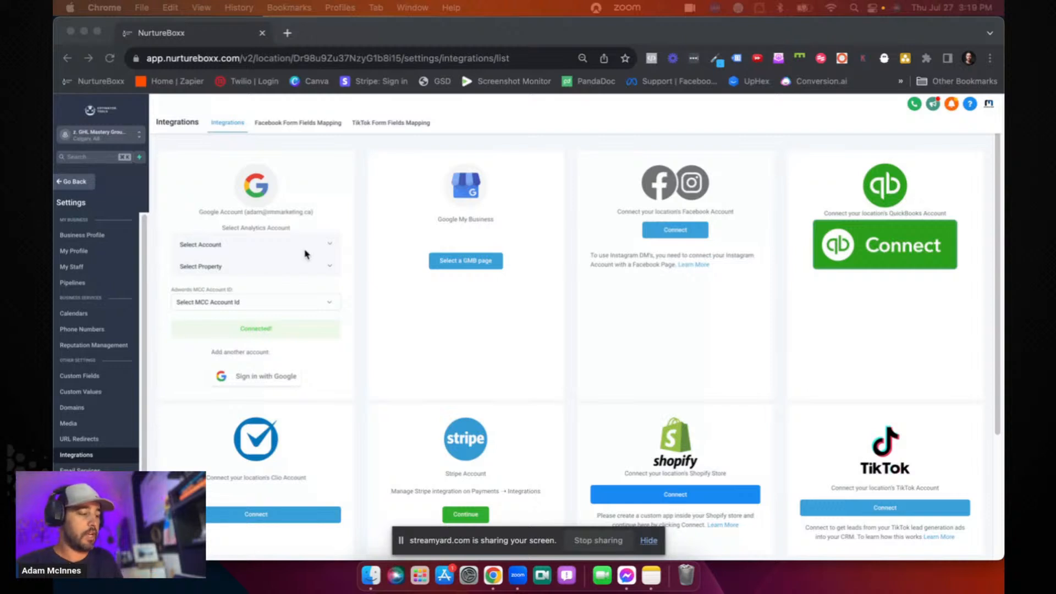
- Connect the RM Marketing - Calgary, AB page as the location's Google My Business page, with GMB call tracking turned off
click(447, 261)
click(468, 263)
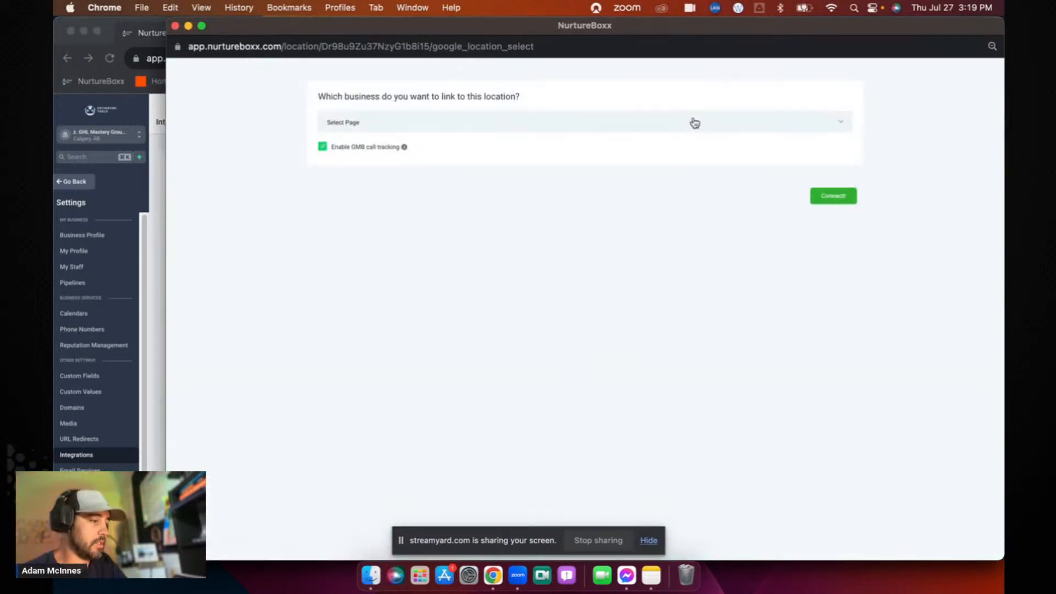
click(322, 146)
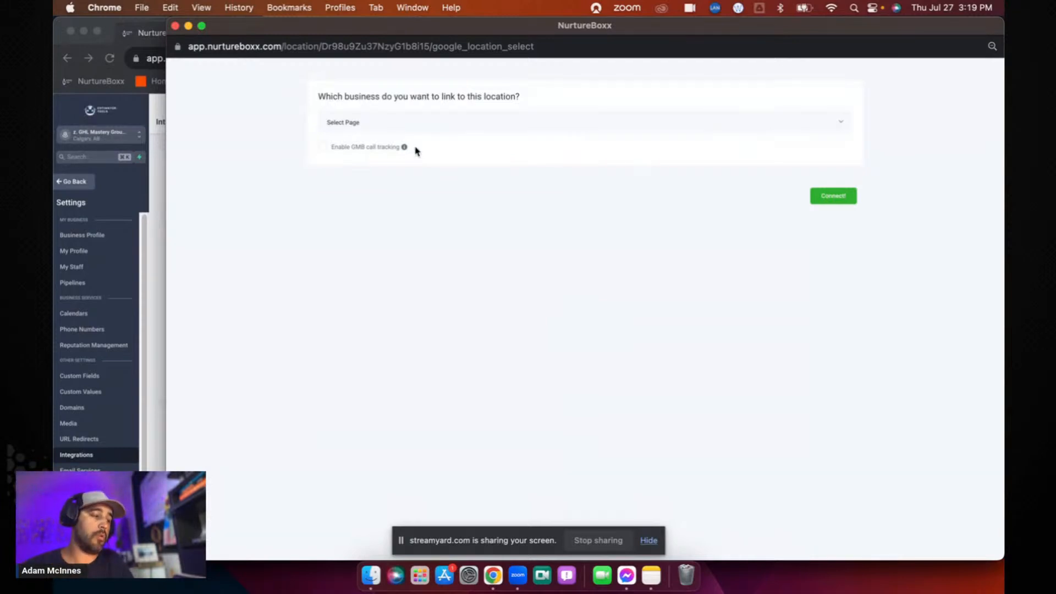
click(488, 131)
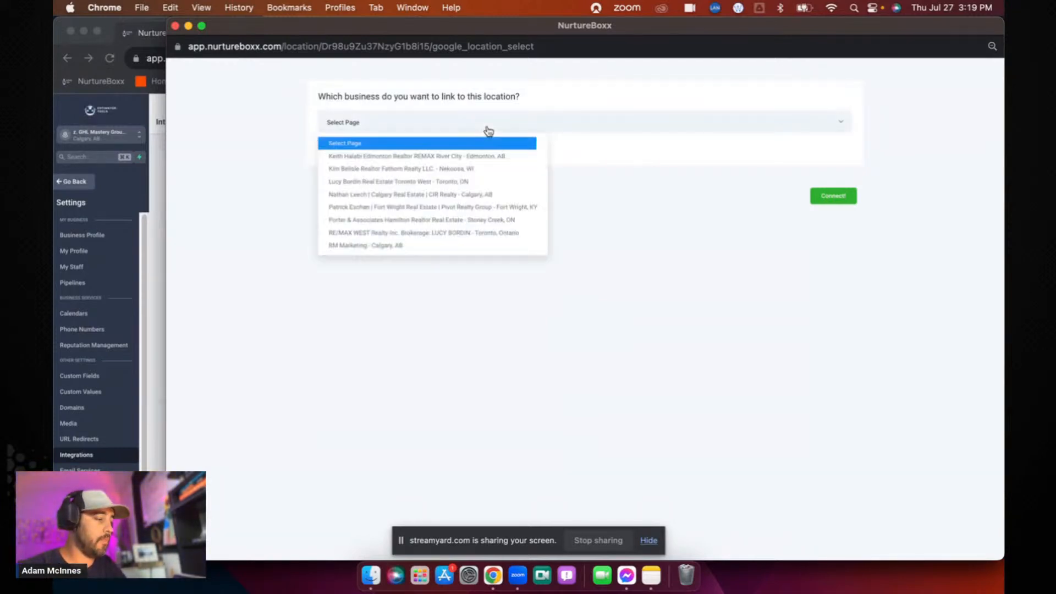
click(381, 246)
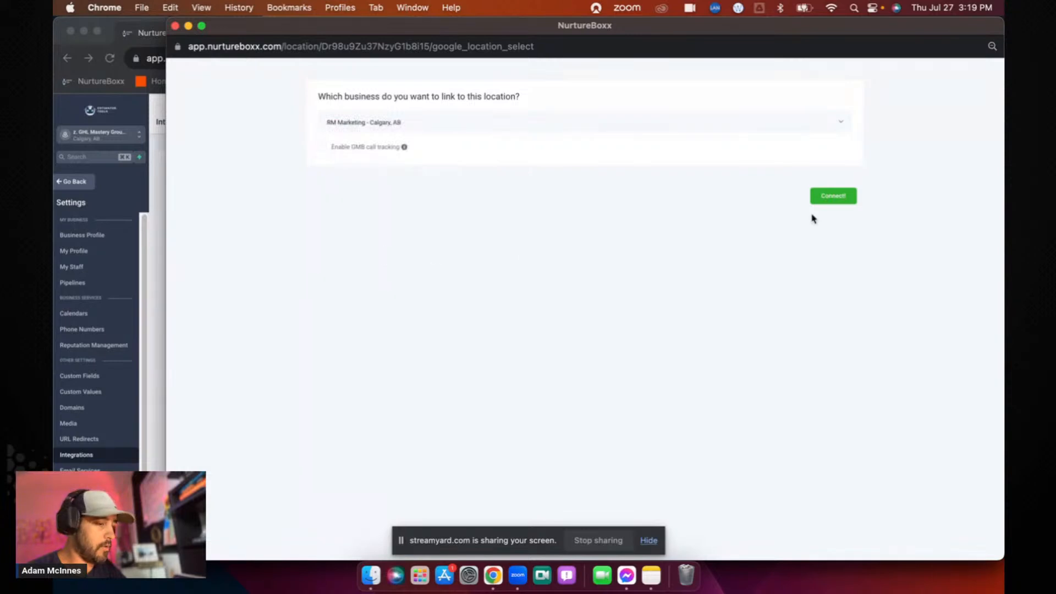
click(844, 198)
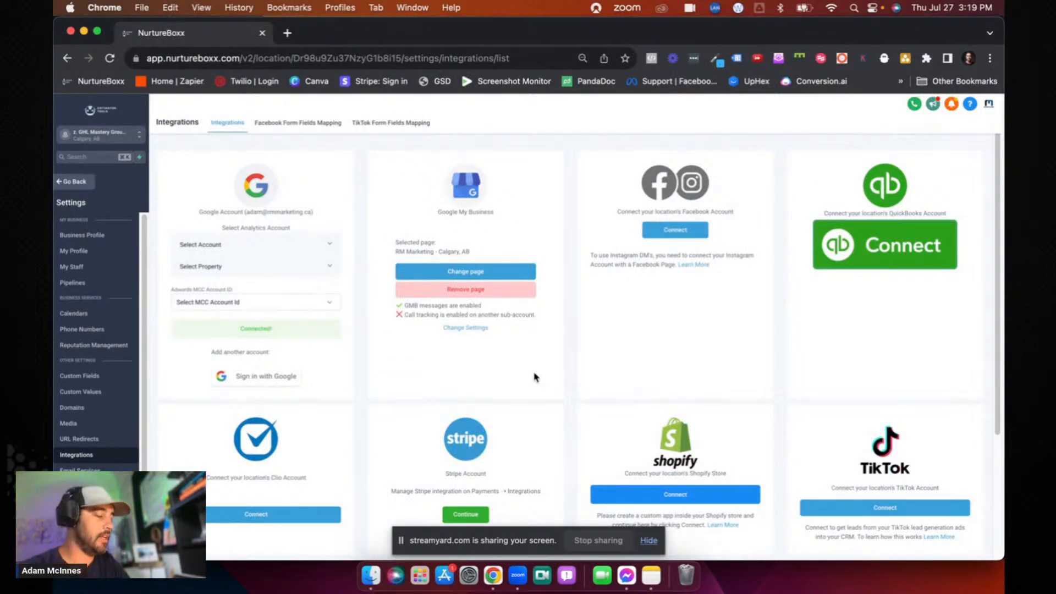
- Enable both SMS review requests and email review requests in the Reputation Management settings
click(98, 346)
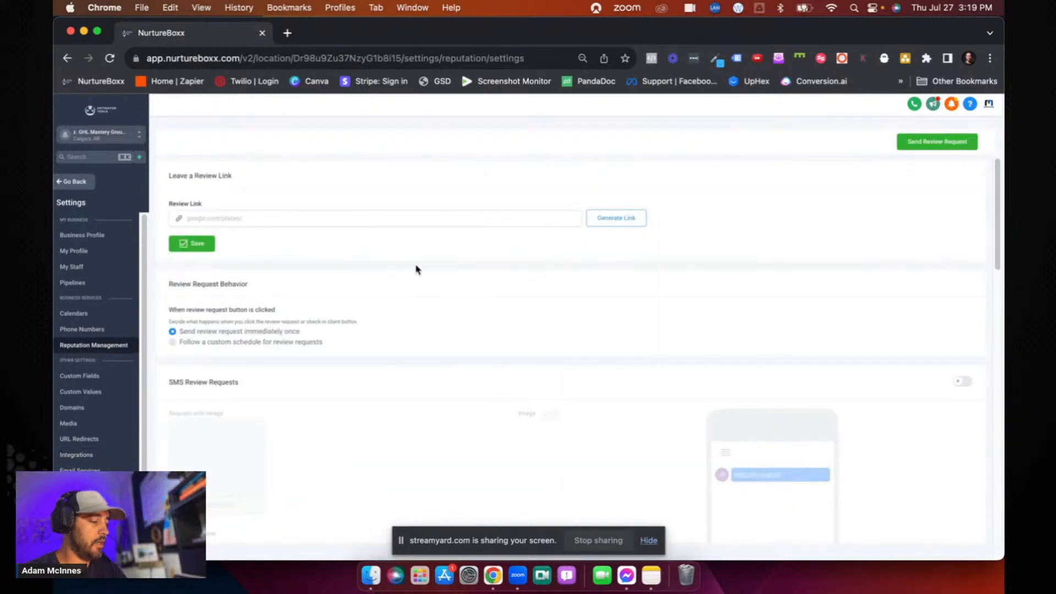
scroll(416, 270, down, 2)
scroll(424, 341, down, 2)
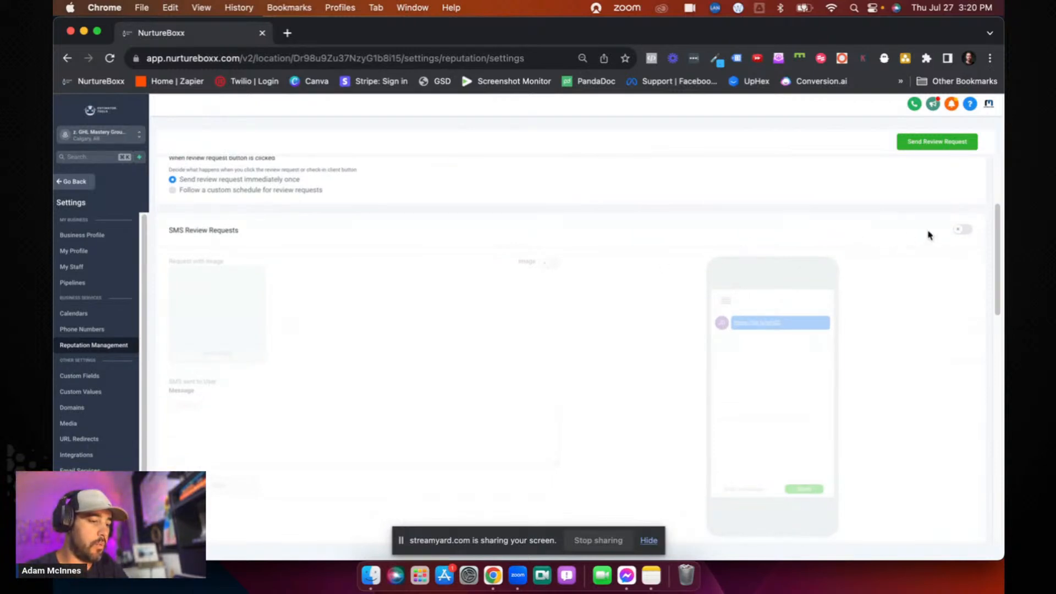
click(959, 231)
scroll(566, 270, down, 5)
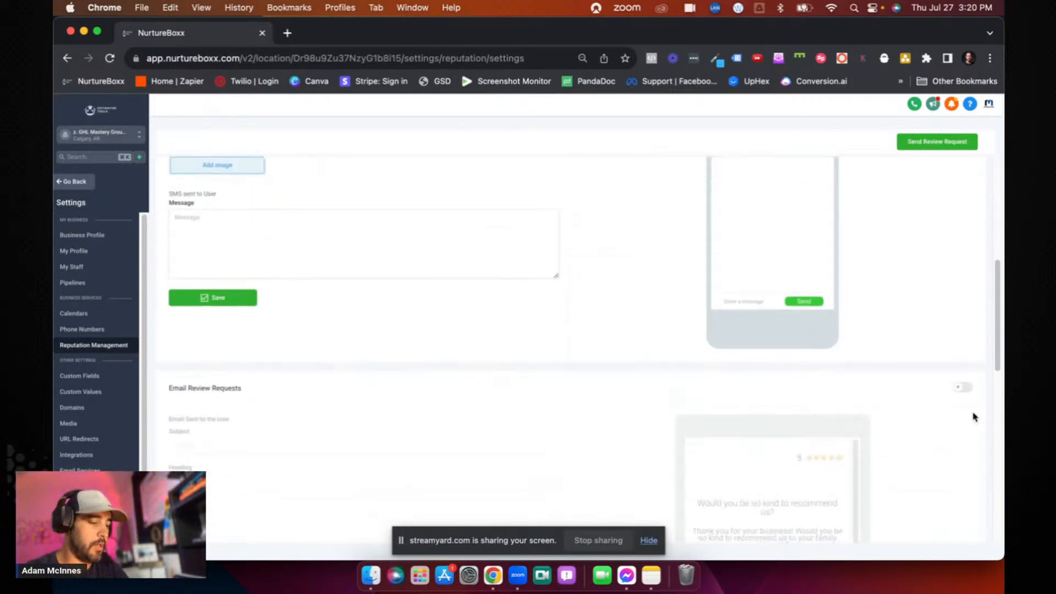
click(968, 387)
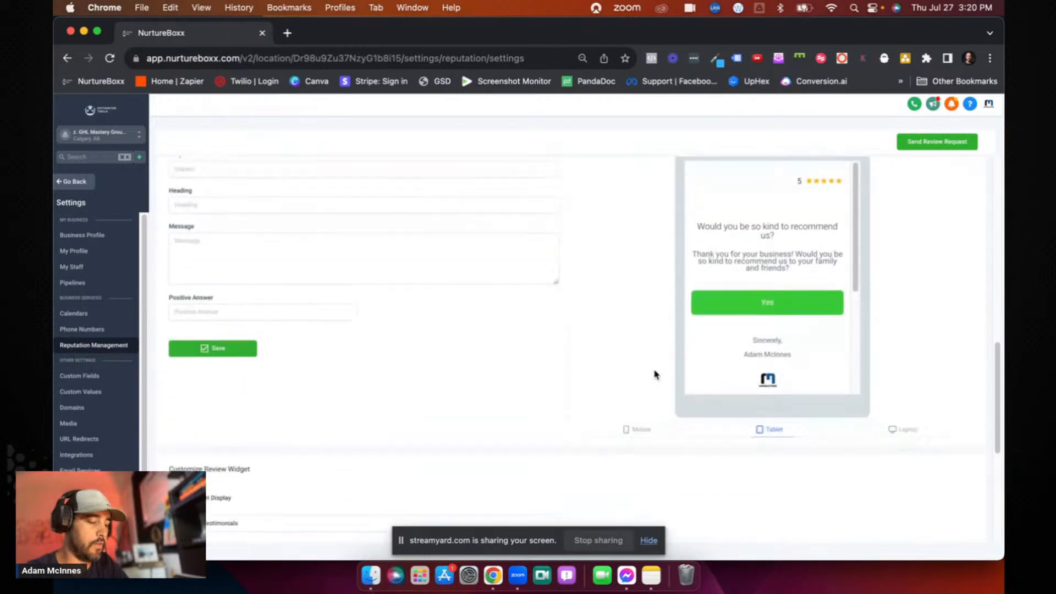
- Generate the location's Google review link and save it
scroll(655, 375, up, 7)
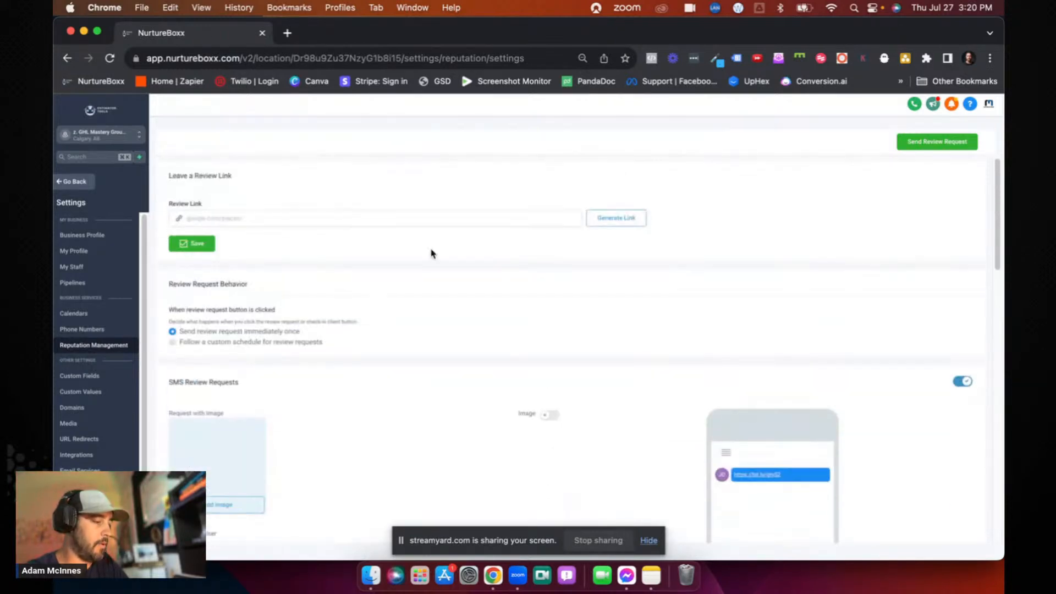
click(618, 222)
triple_click(460, 221)
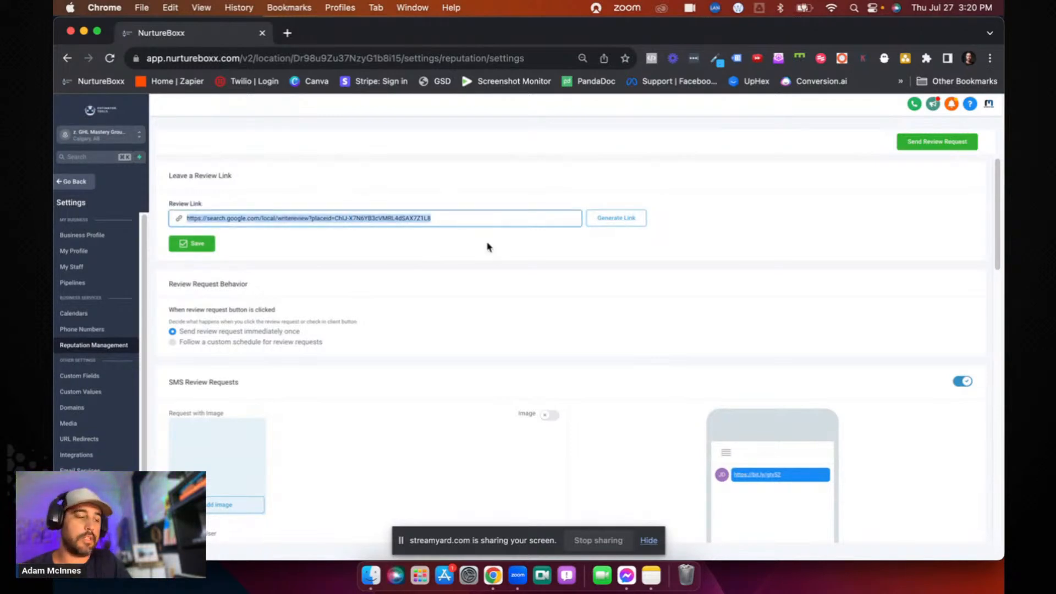
click(205, 247)
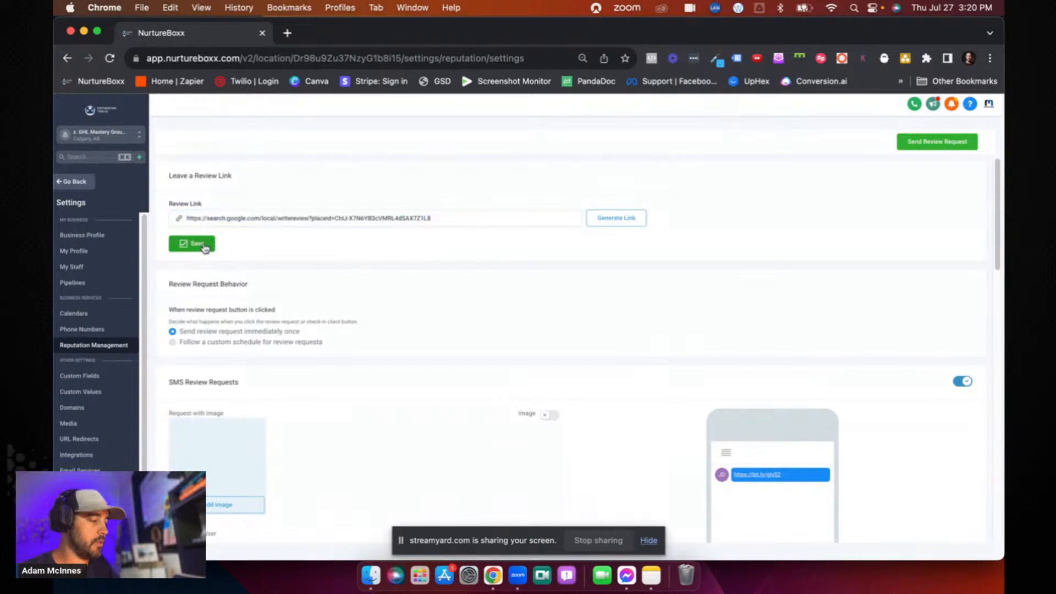
- Copy the full generated review link from the Review Link field
click(490, 222)
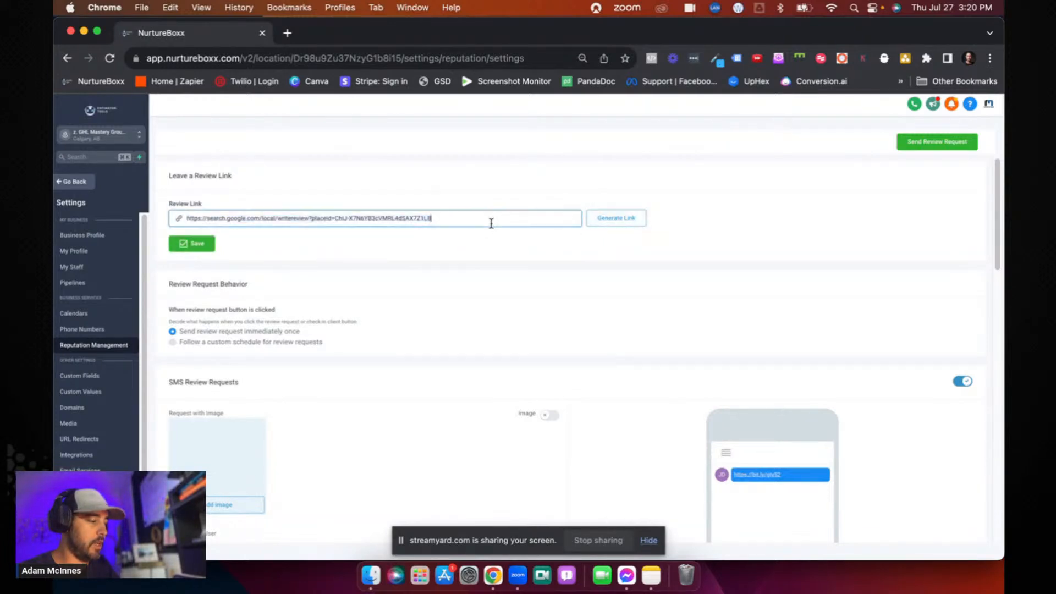
key(super+a)
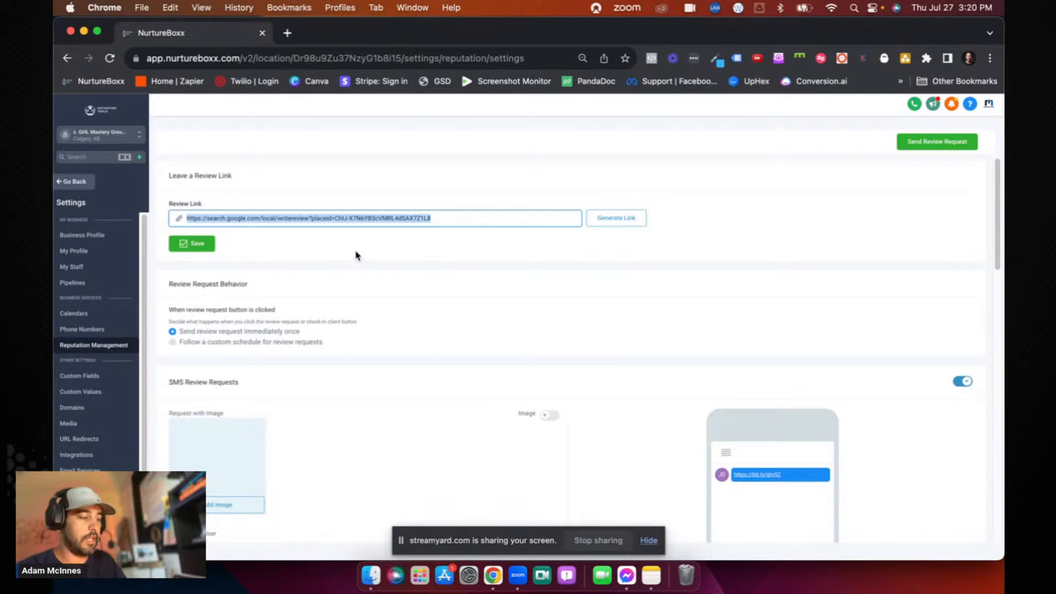
scroll(363, 258, down, 3)
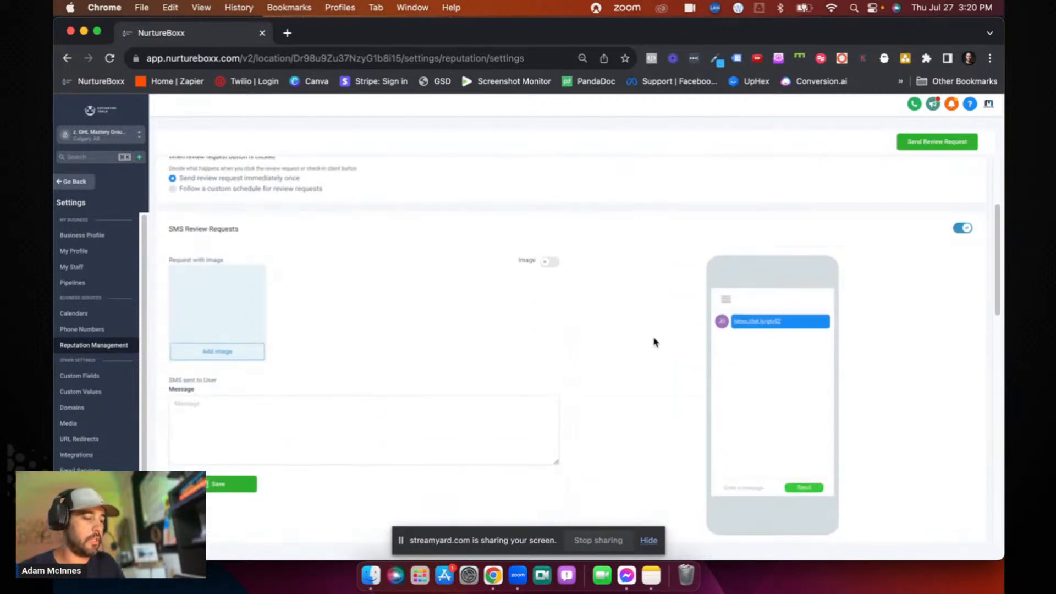
scroll(759, 325, down, 5)
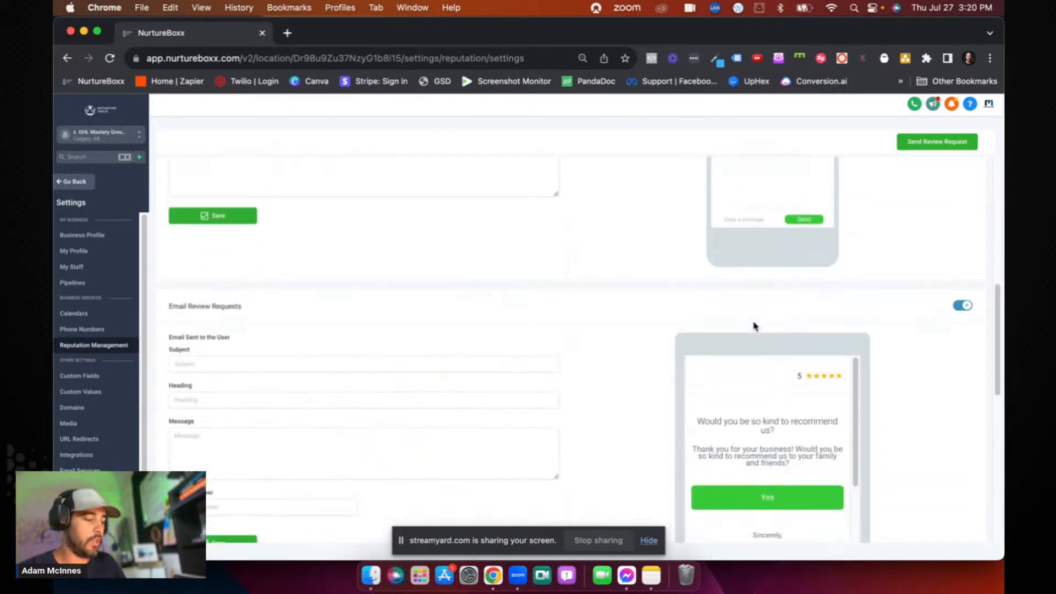
scroll(759, 421, up, 8)
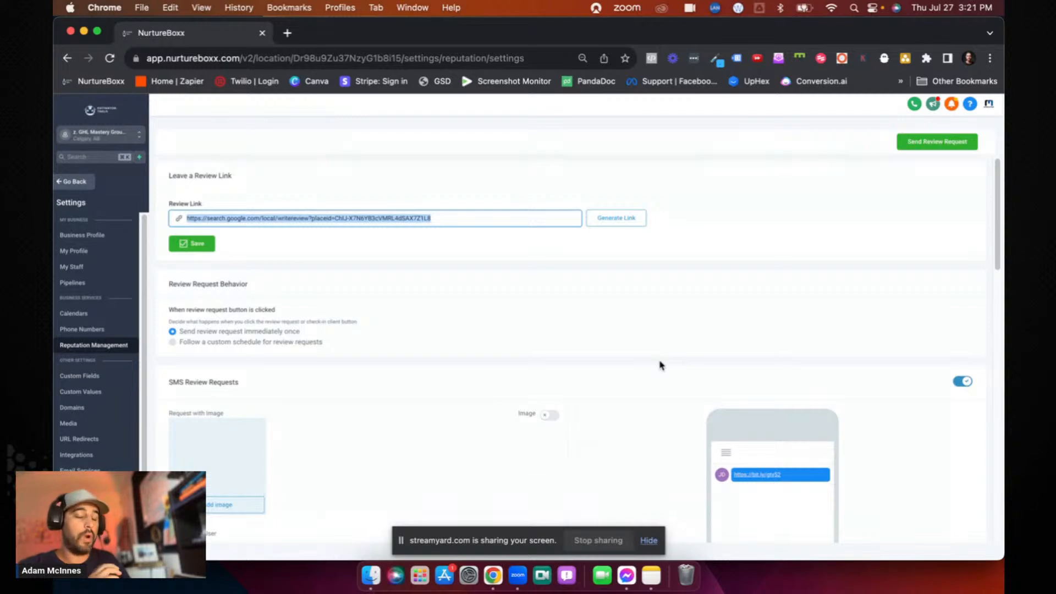
click(660, 365)
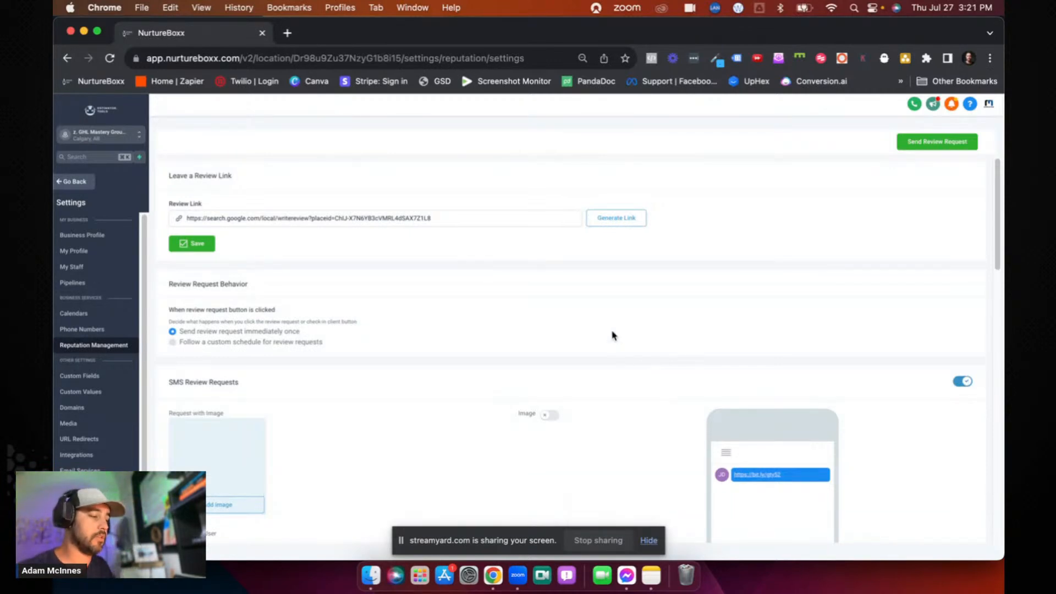
triple_click(491, 221)
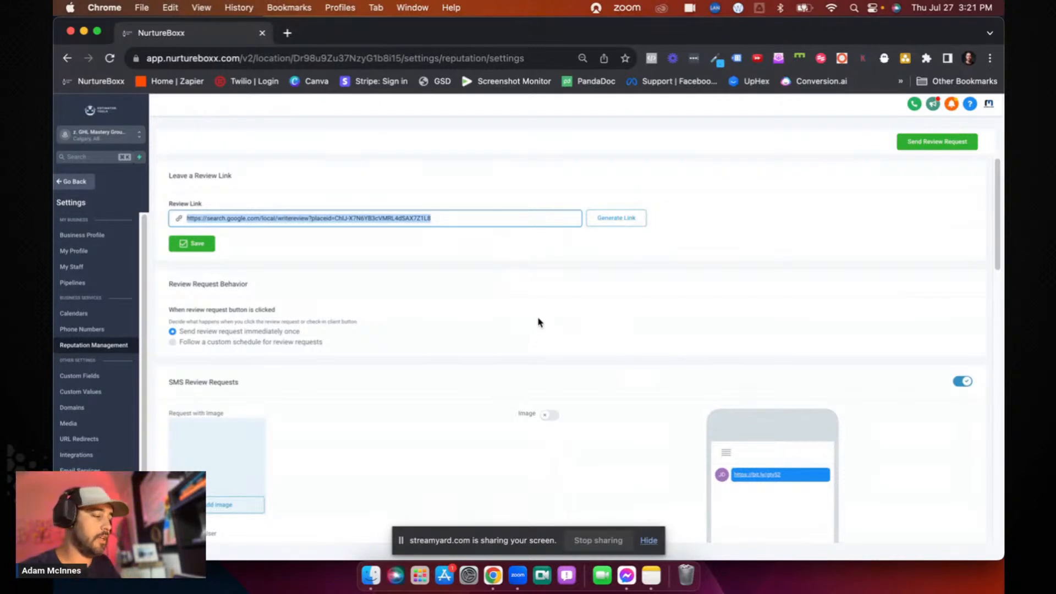
- Search the custom values for "google" and replace the Google Review Link value with the copied review link
click(82, 391)
click(902, 189)
text(google)
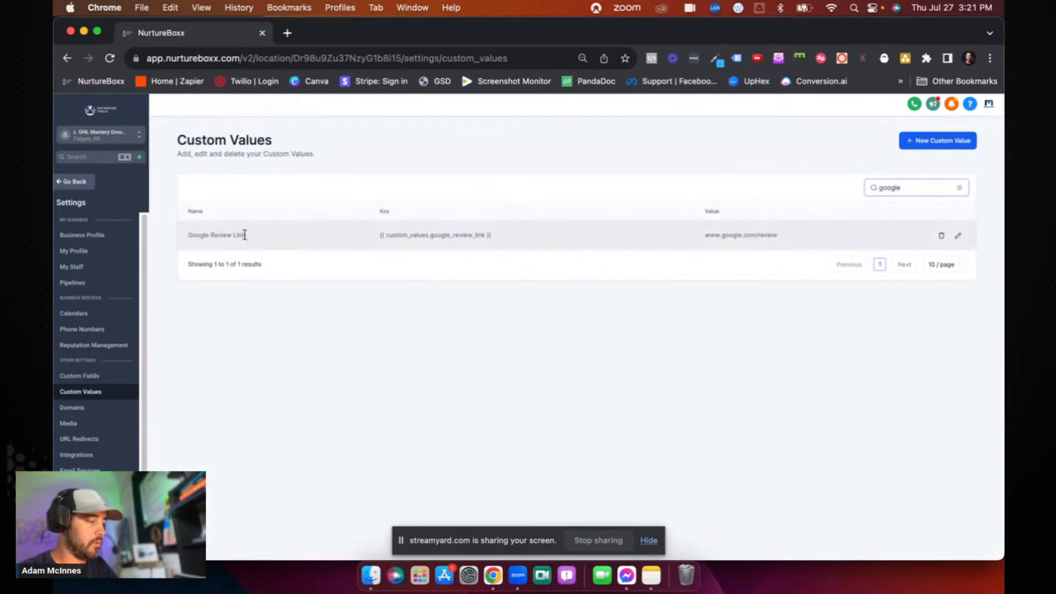
click(958, 235)
click(546, 363)
triple_click(547, 364)
key(super+v)
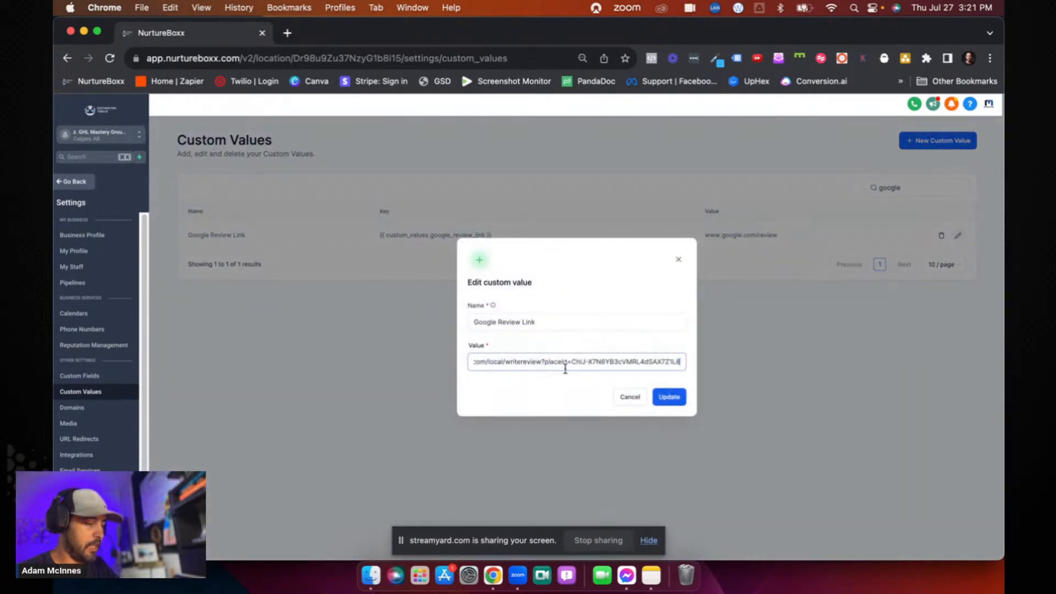
click(677, 396)
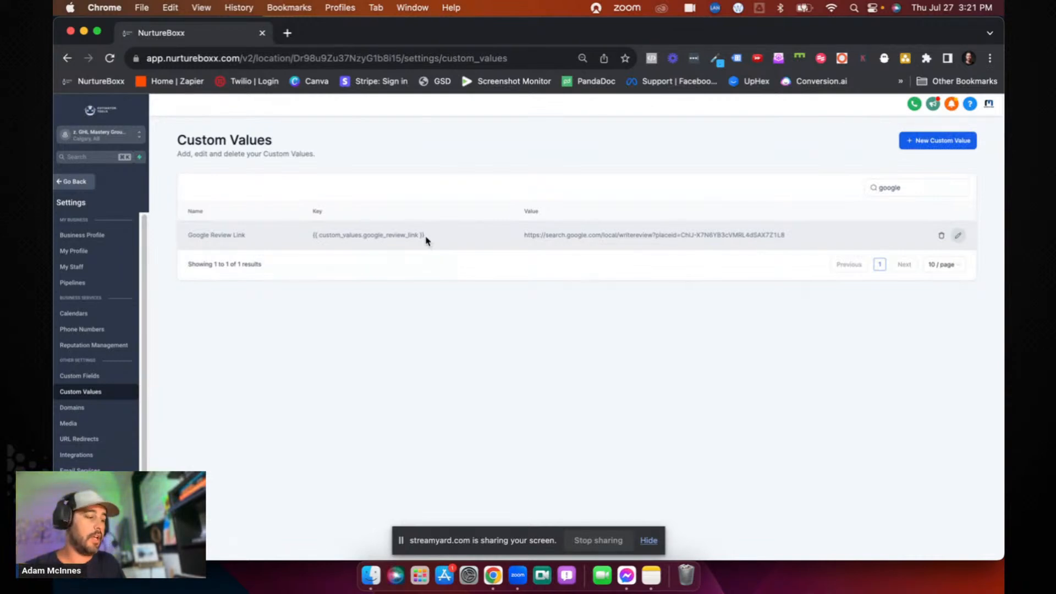
- Copy the Google Review Link custom value's key, {{ custom_values.google_review_link }}
drag(427, 238, 305, 230)
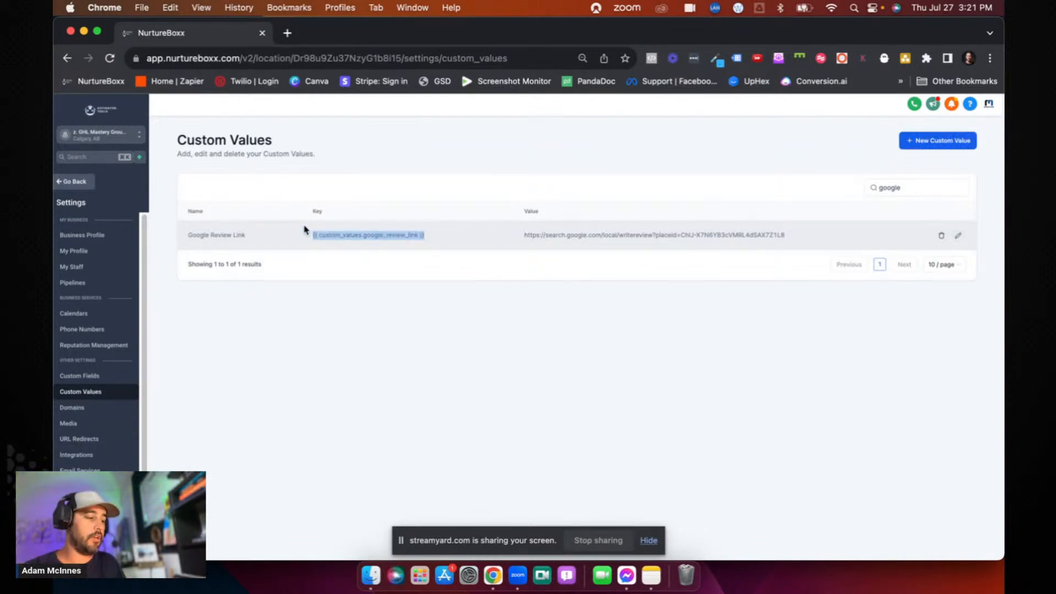
click(413, 293)
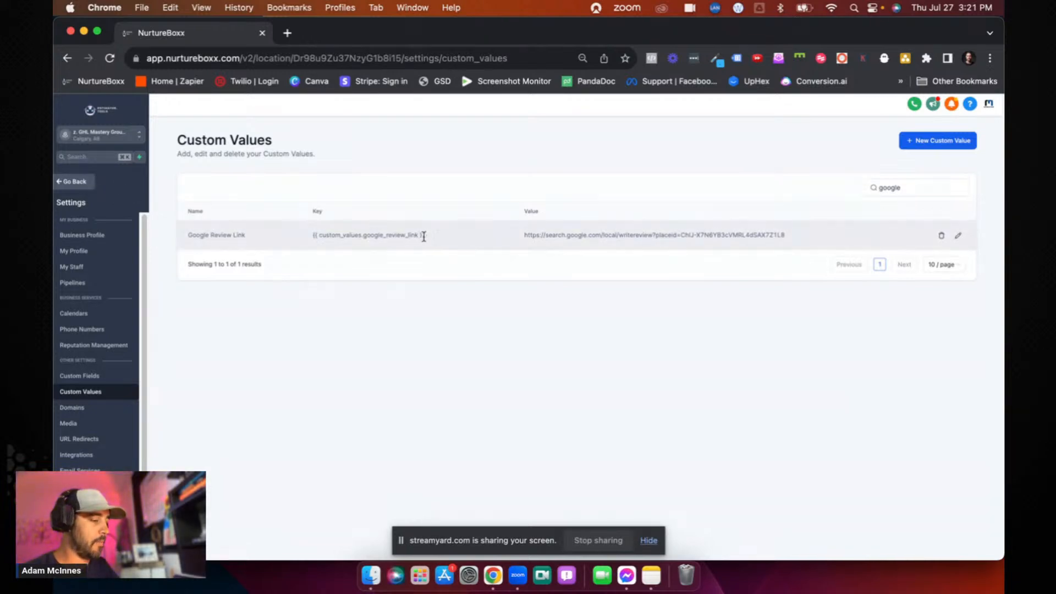
drag(428, 239, 346, 236)
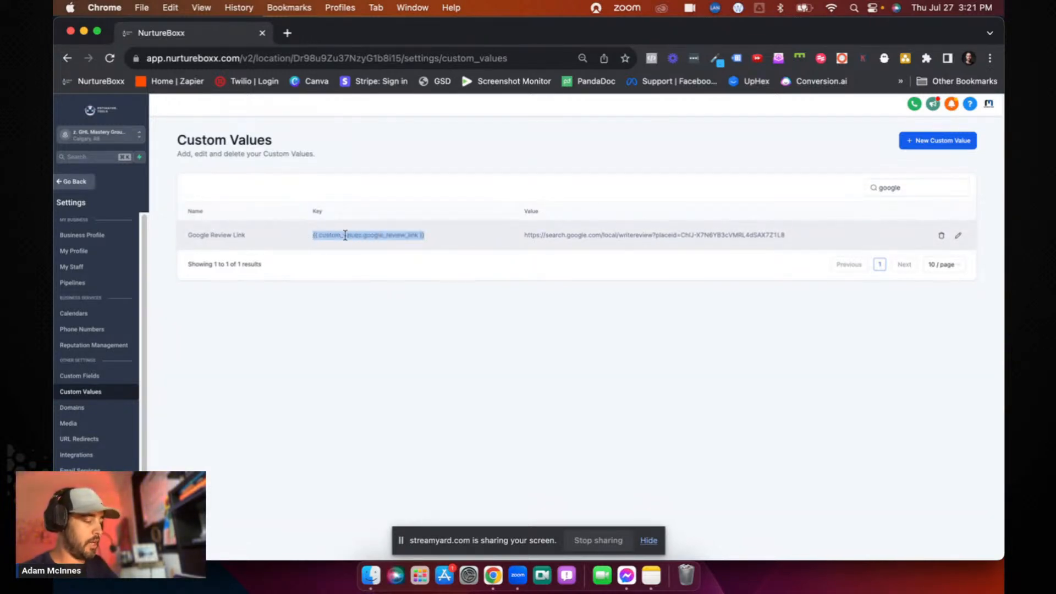
right_click(346, 235)
click(374, 264)
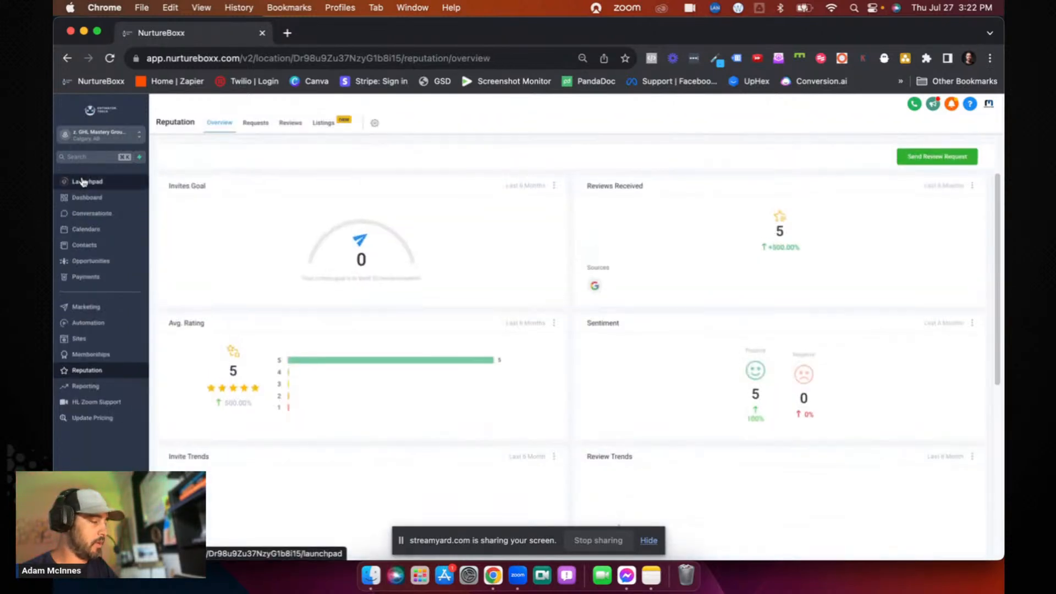
- Inspect the name and link URL of the Google Review Link trigger link in Conversations, and close it without saving
click(94, 213)
click(374, 127)
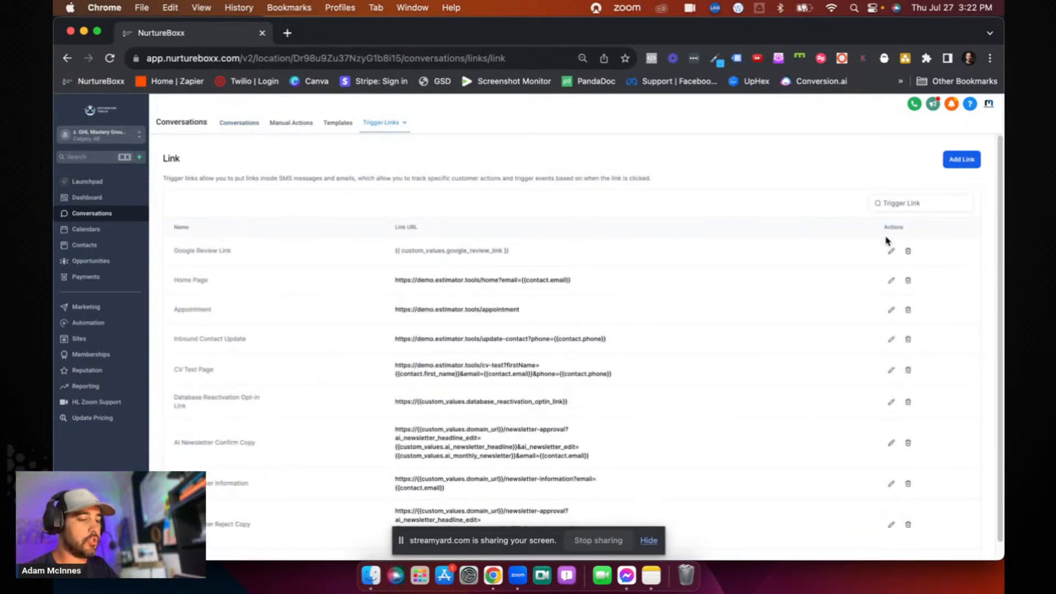
click(890, 251)
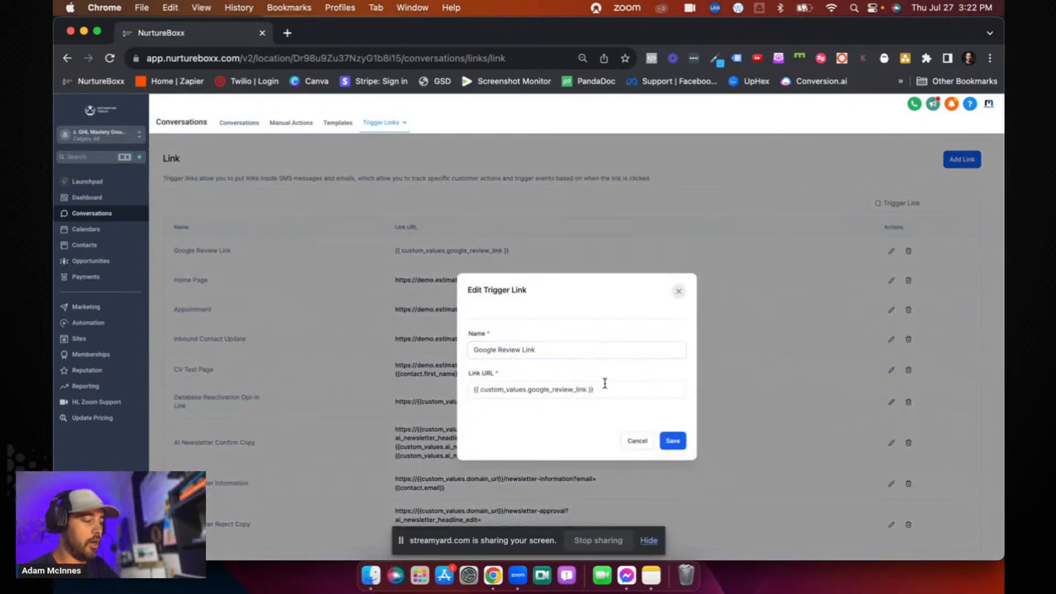
drag(605, 389, 459, 390)
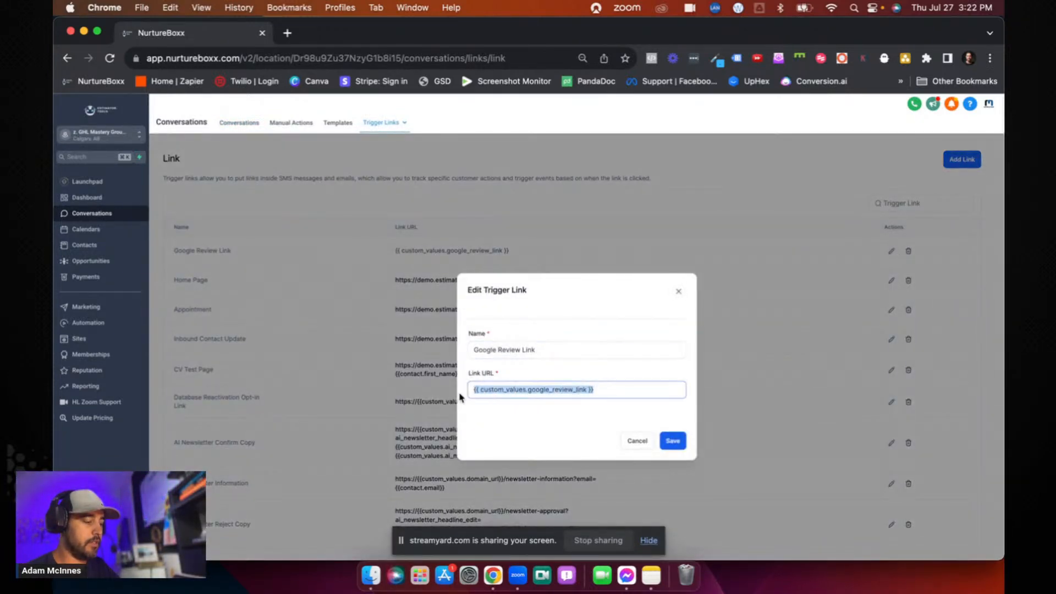
click(523, 417)
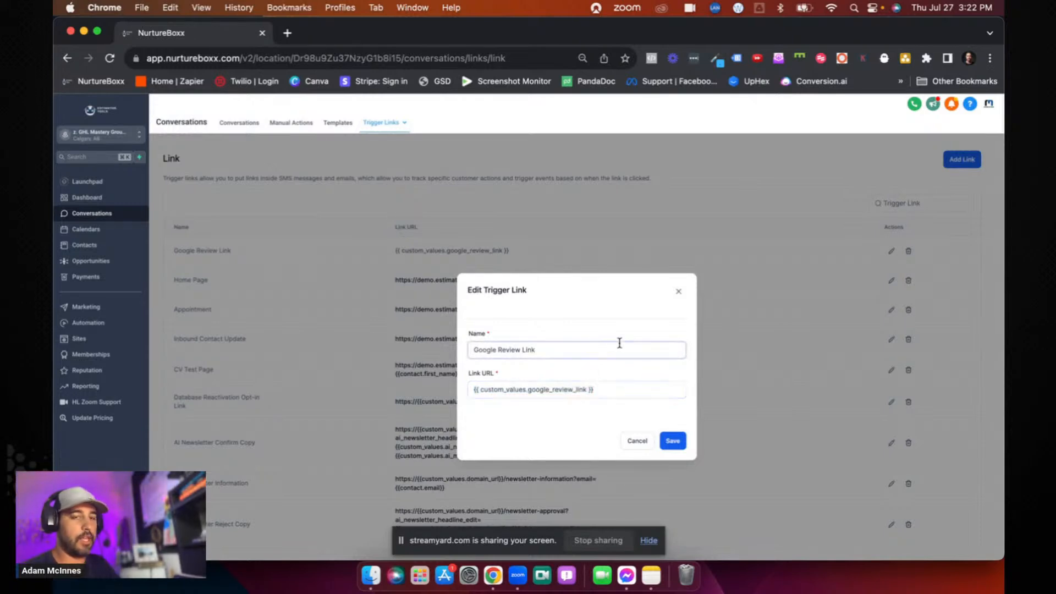
click(679, 291)
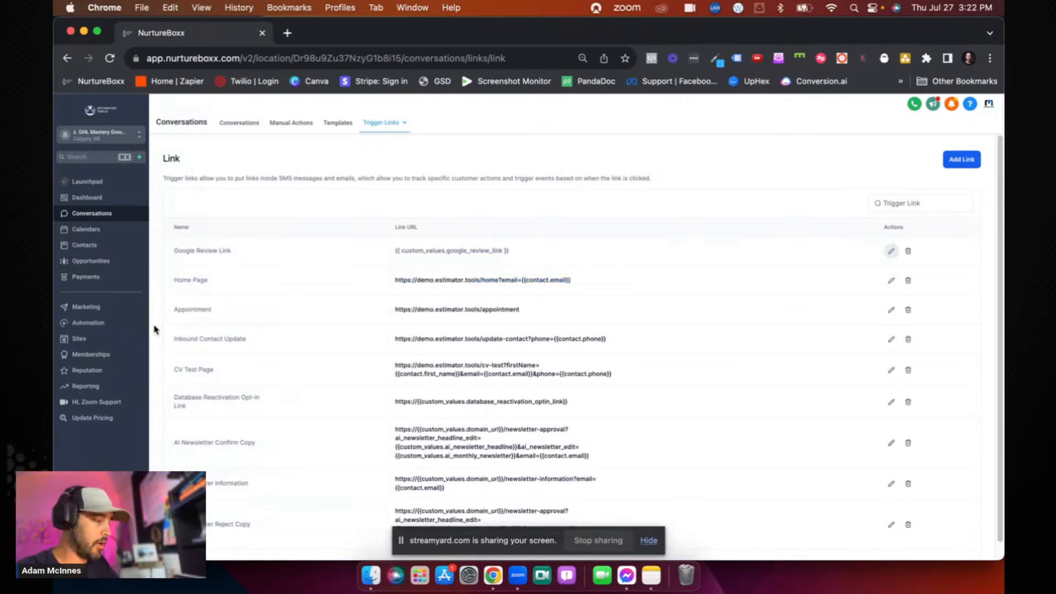
- Create a new automation workflow from scratch
click(95, 345)
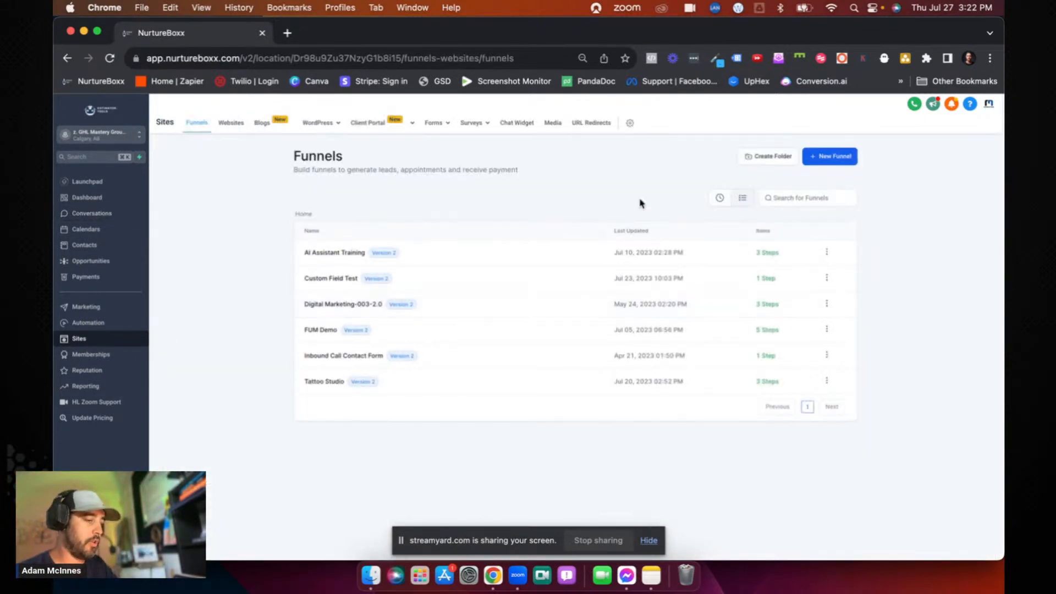
click(83, 322)
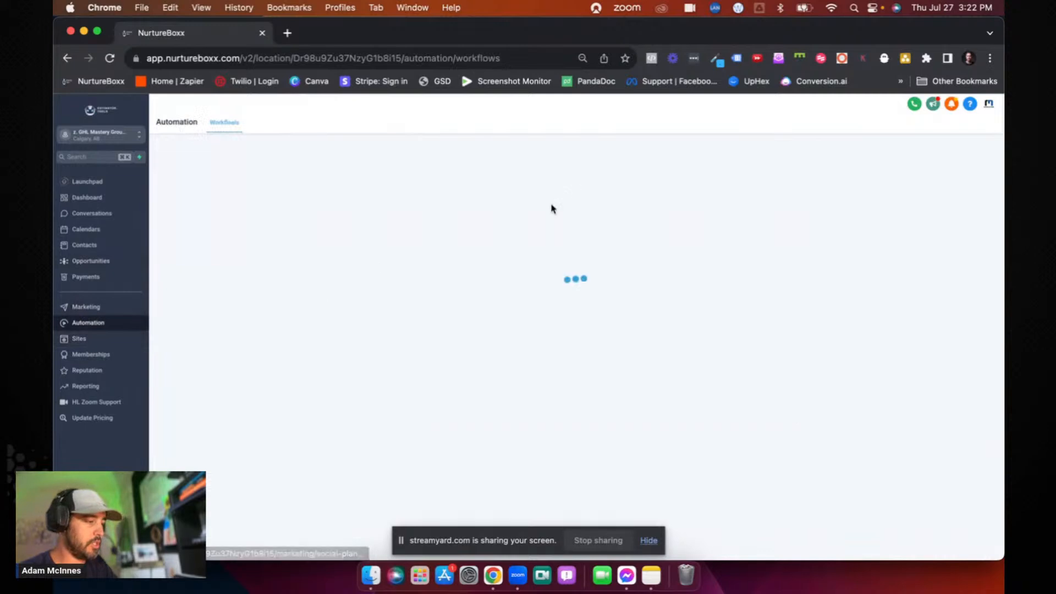
click(821, 156)
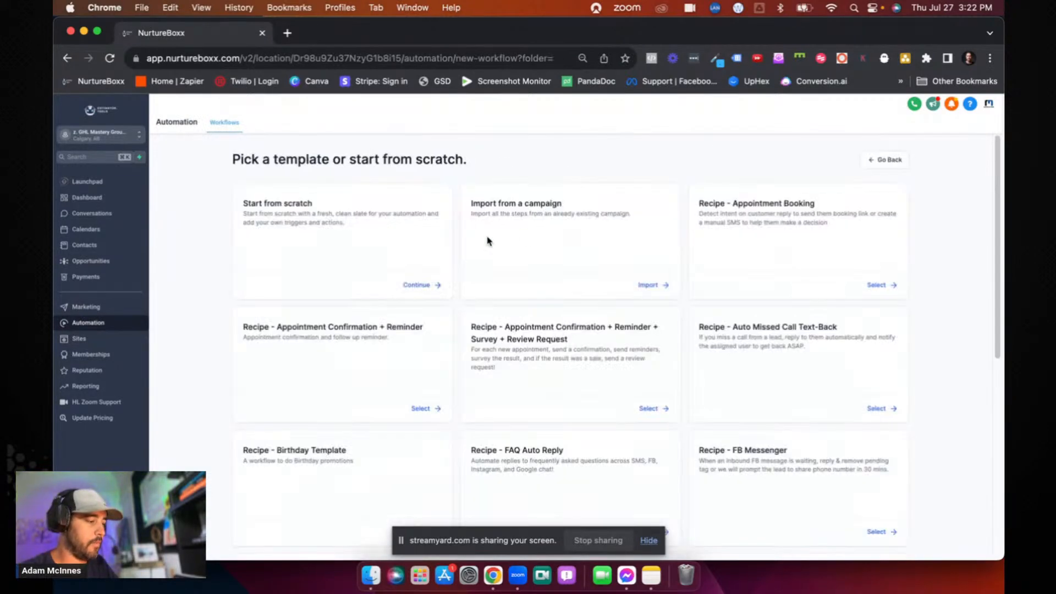
click(416, 285)
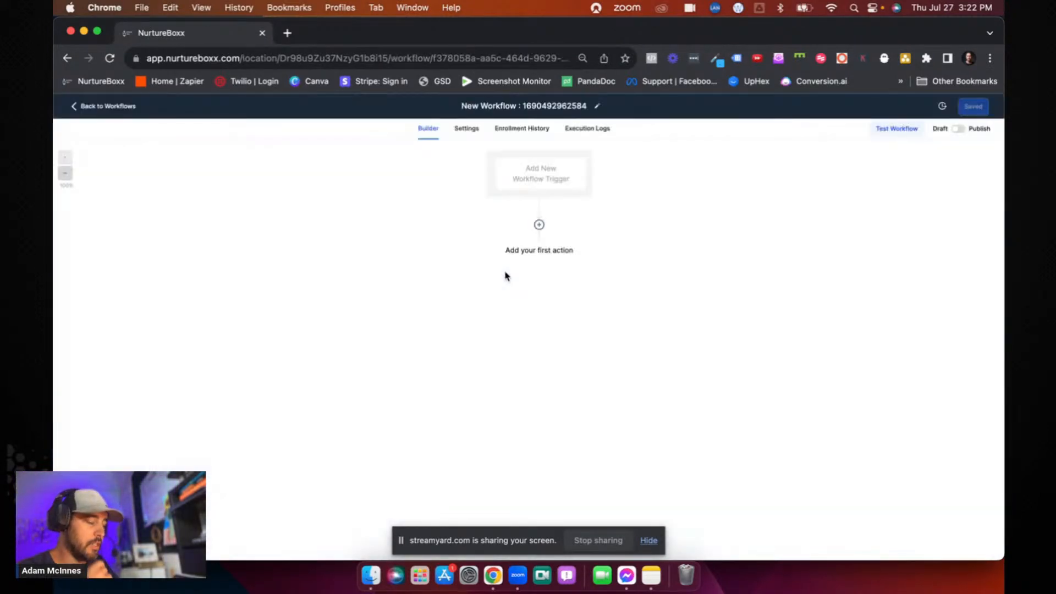
- Rename the workflow as Ultimate Review Campaign
click(586, 104)
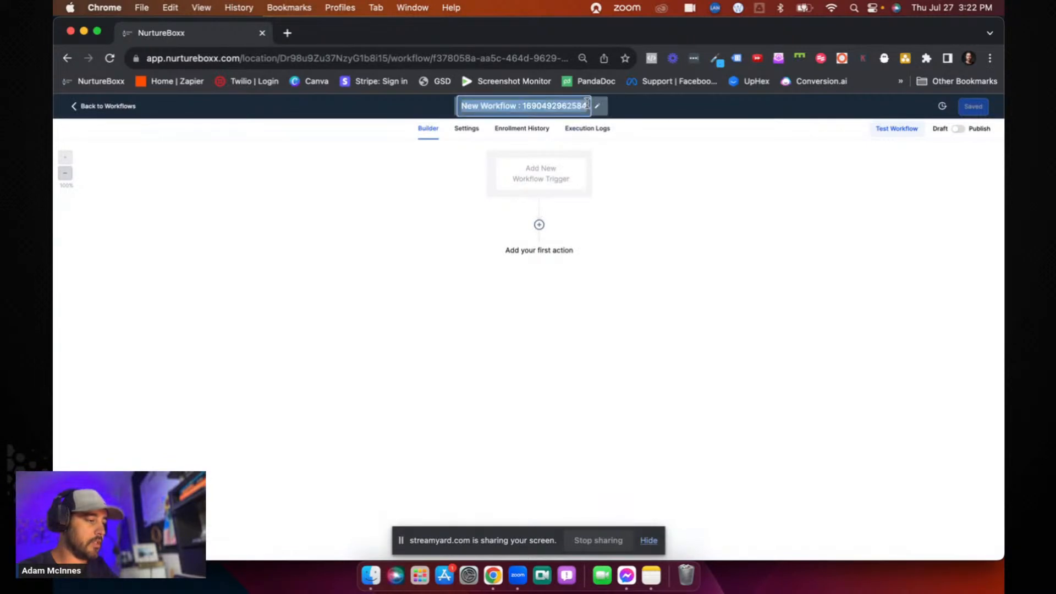
text(Ultimate)
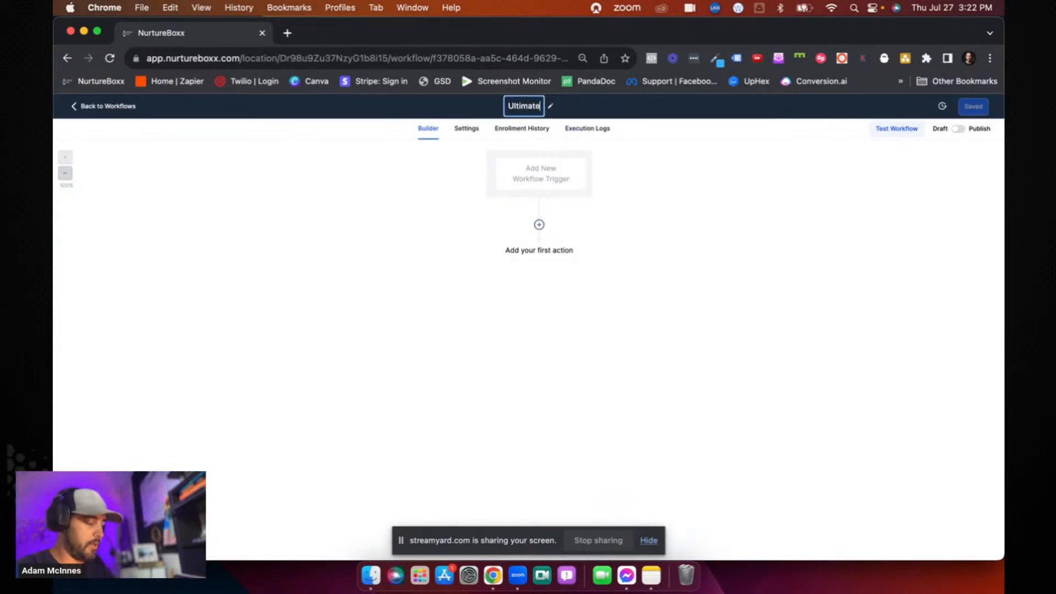
text( Review Campaign)
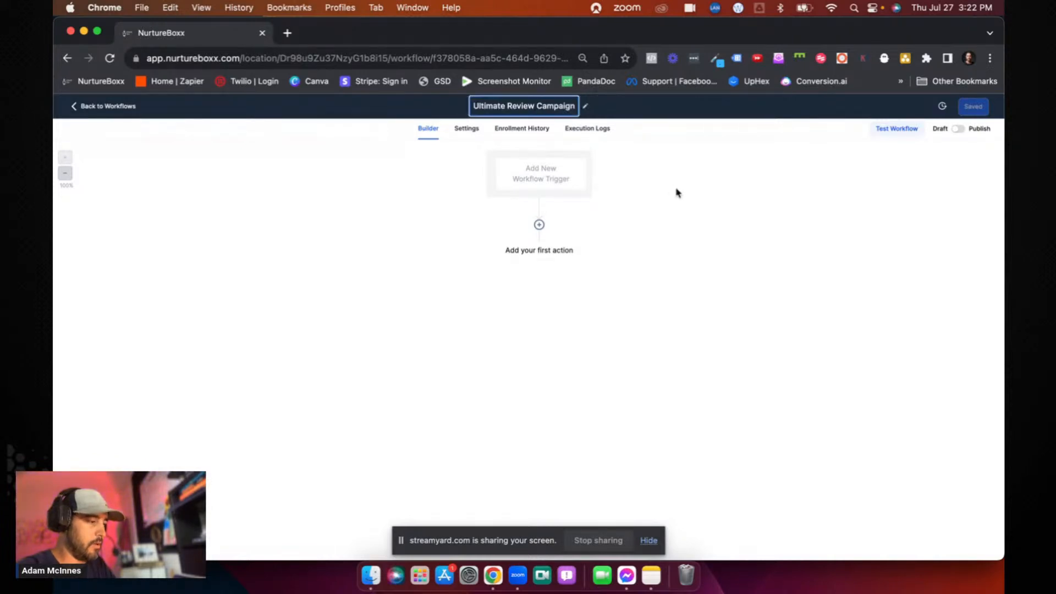
key(Return)
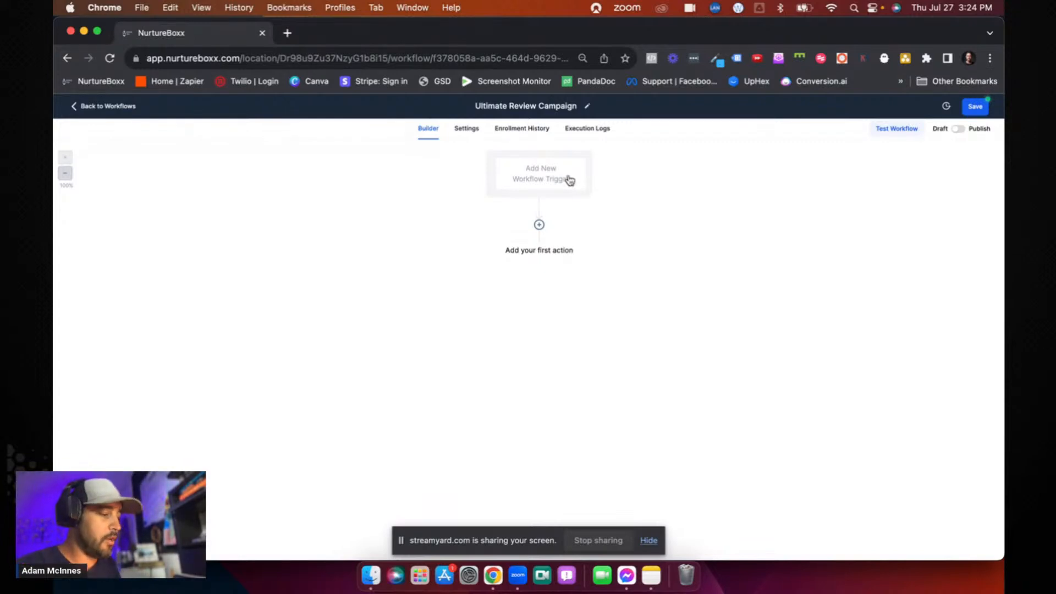
- Add a Contact Tag workflow trigger with a Tag Added filter set to the "send review request" tag
click(567, 179)
text(t)
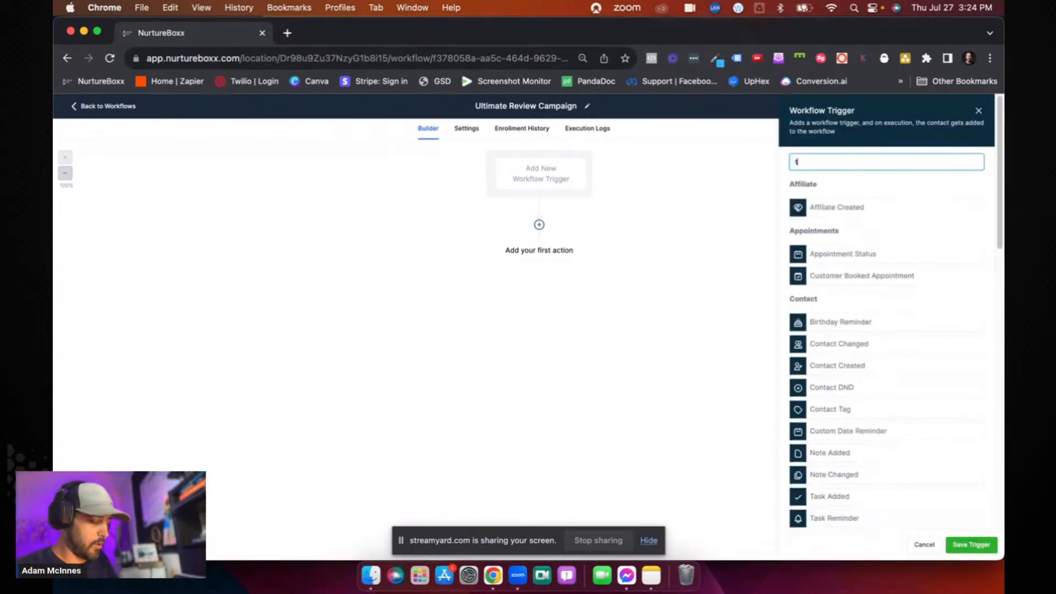
text( Tag)
click(807, 216)
click(644, 247)
click(653, 257)
click(657, 318)
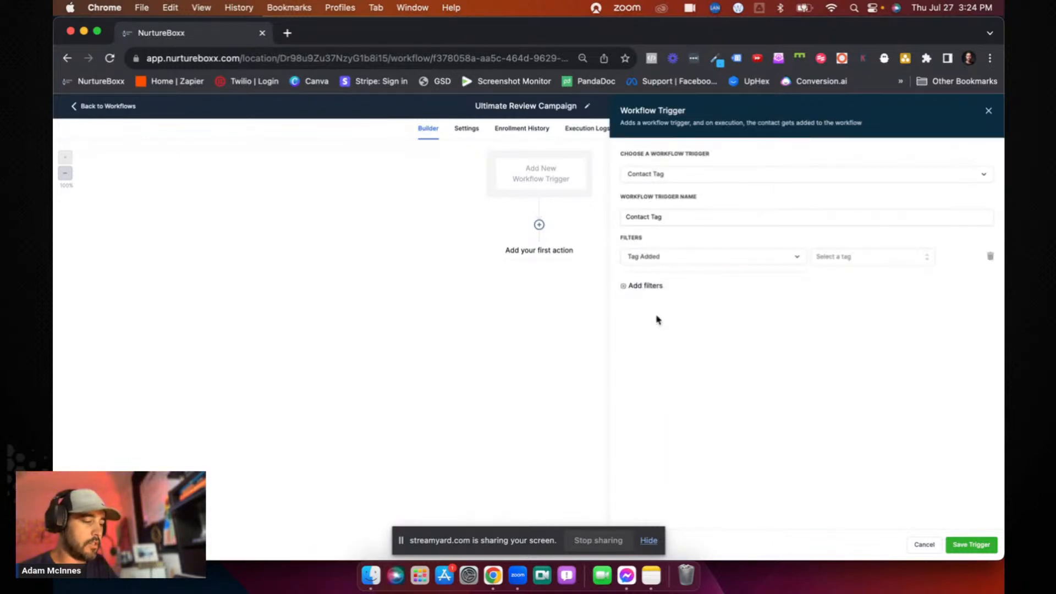
click(832, 261)
text(review)
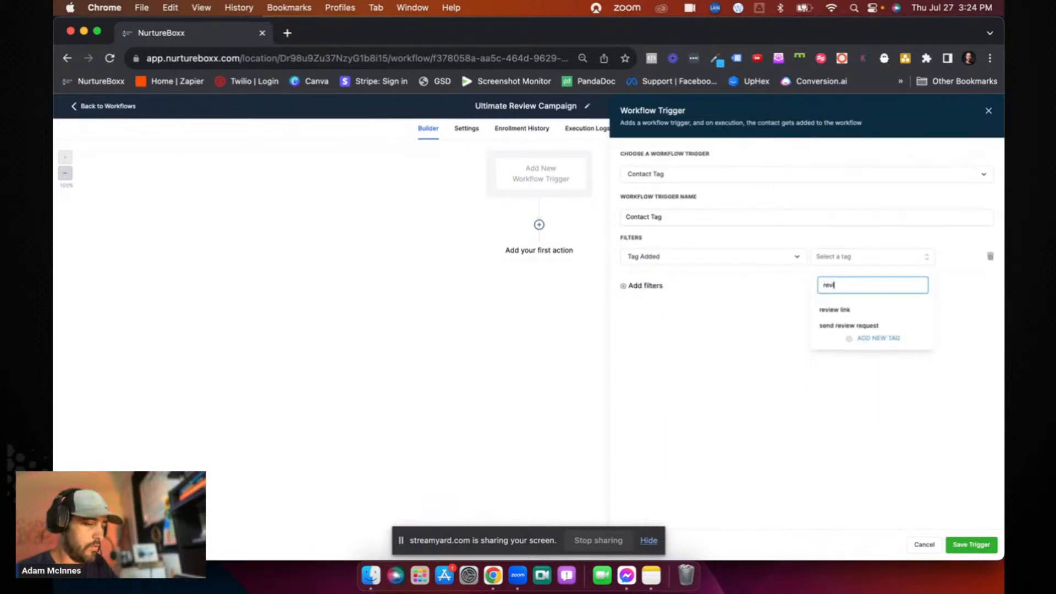
click(838, 329)
click(789, 349)
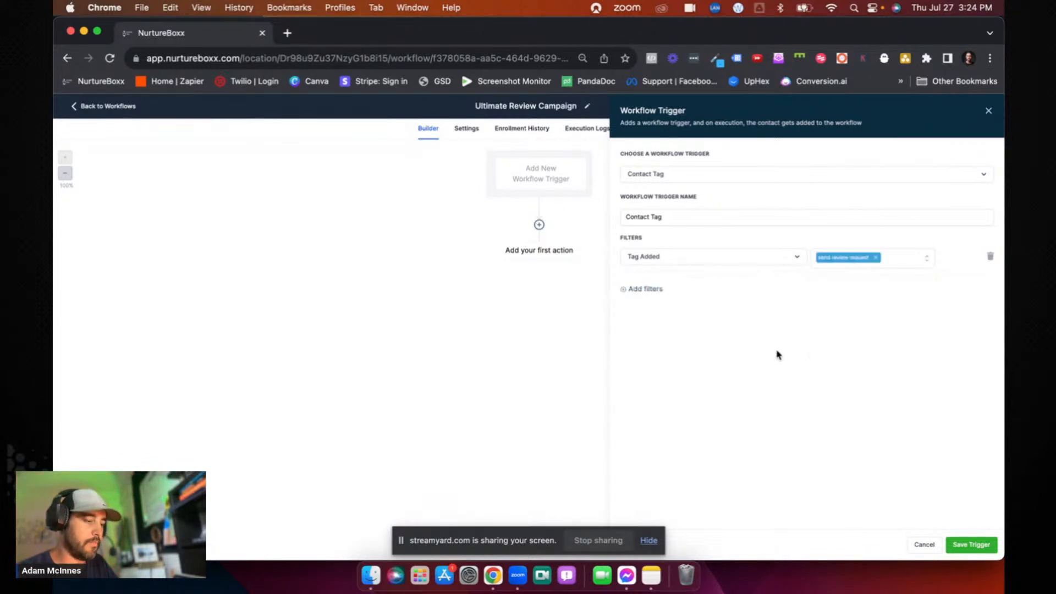
- Name the trigger Contact Tag "Send Review Request", then save the trigger and the workflow
click(763, 221)
text(1)
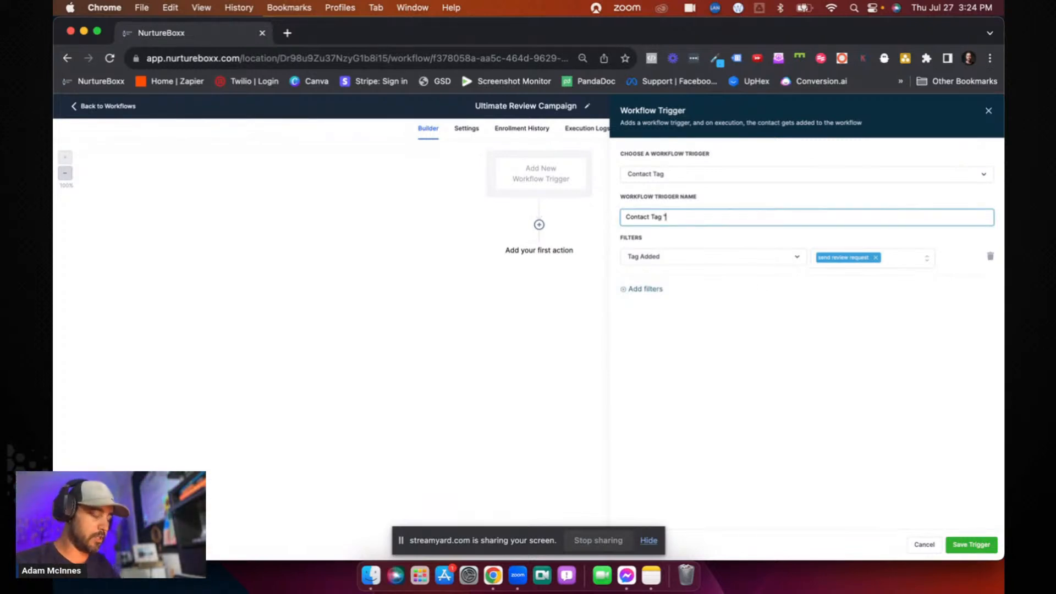
text(Send Rev)
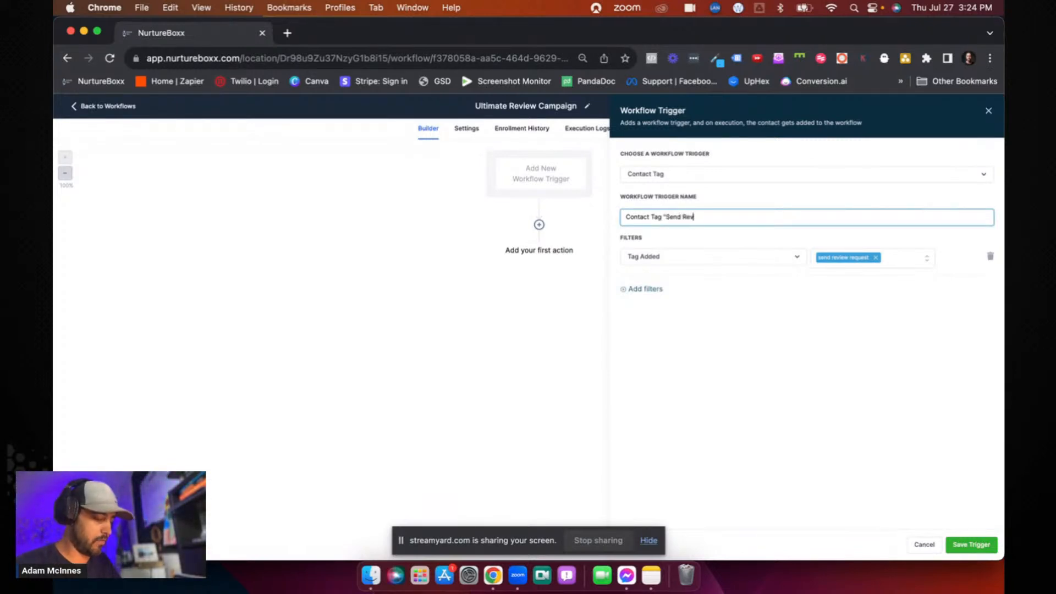
text(iew Request)
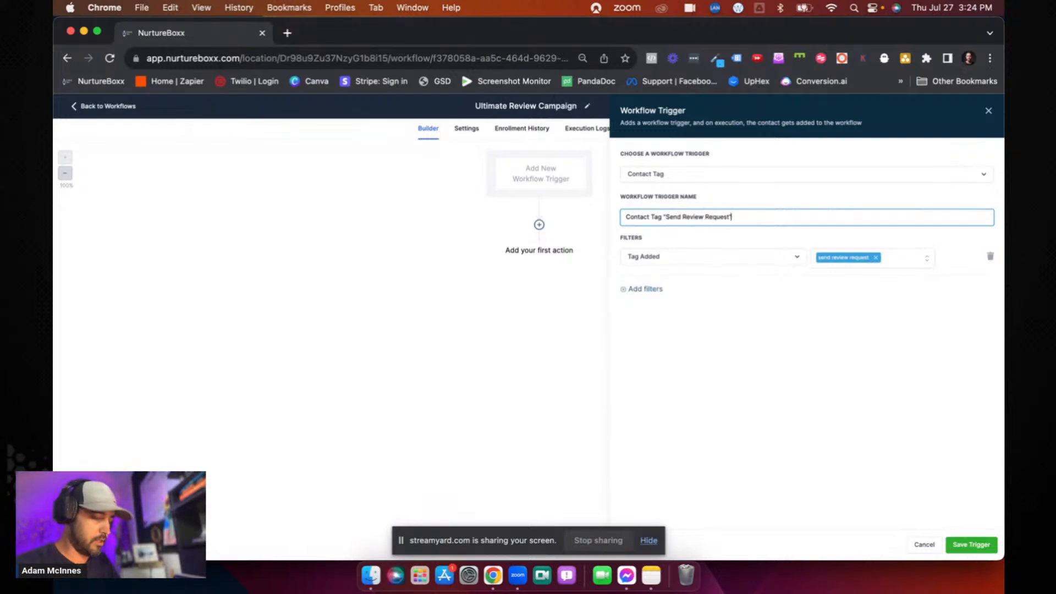
text(")
click(971, 545)
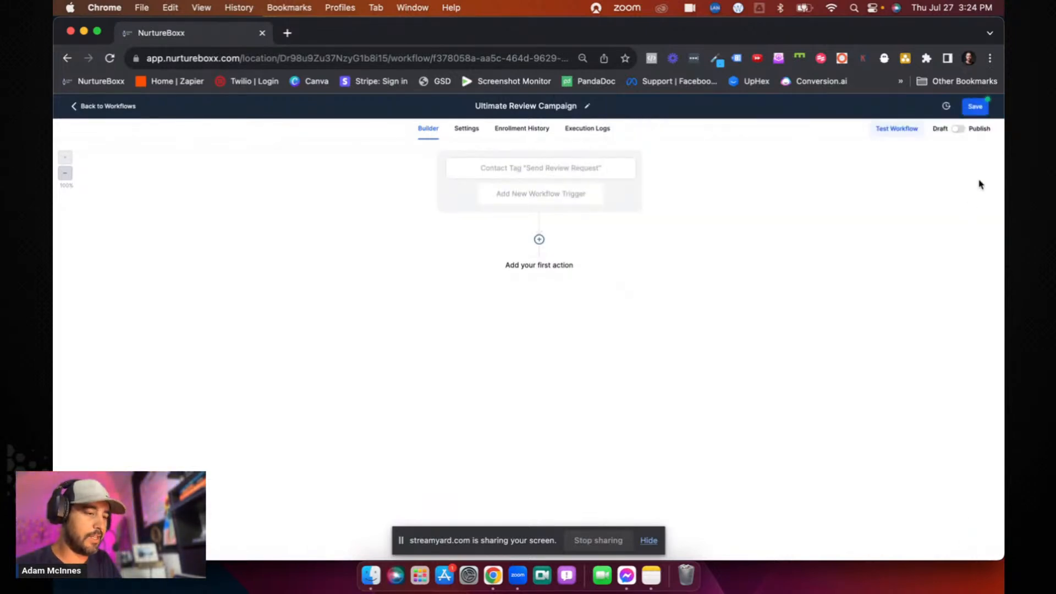
click(977, 106)
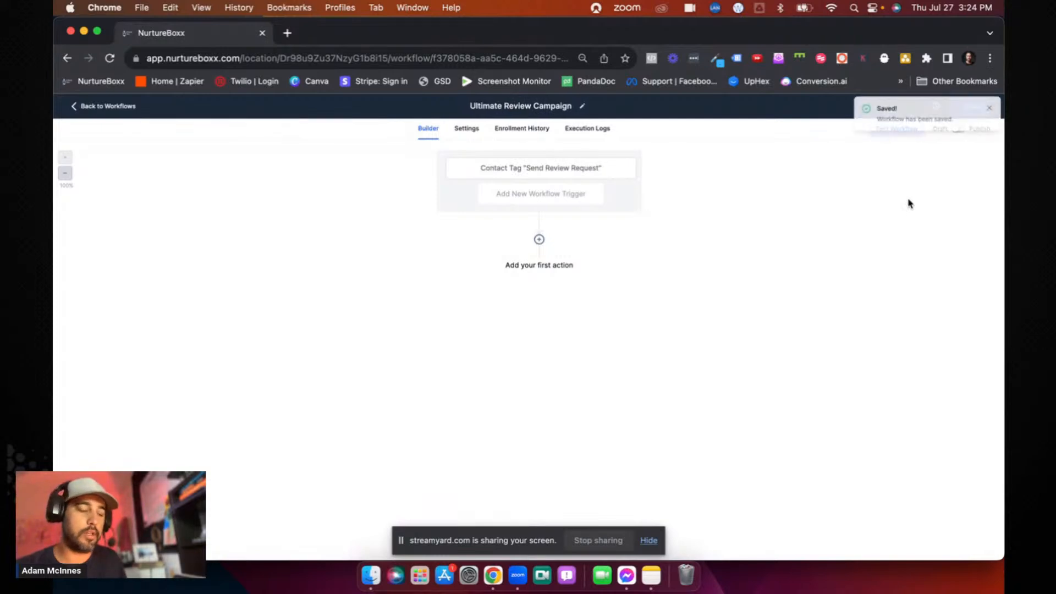
- Add a Number Formatter as the workflow's first action, with Random Number as its action type
click(546, 270)
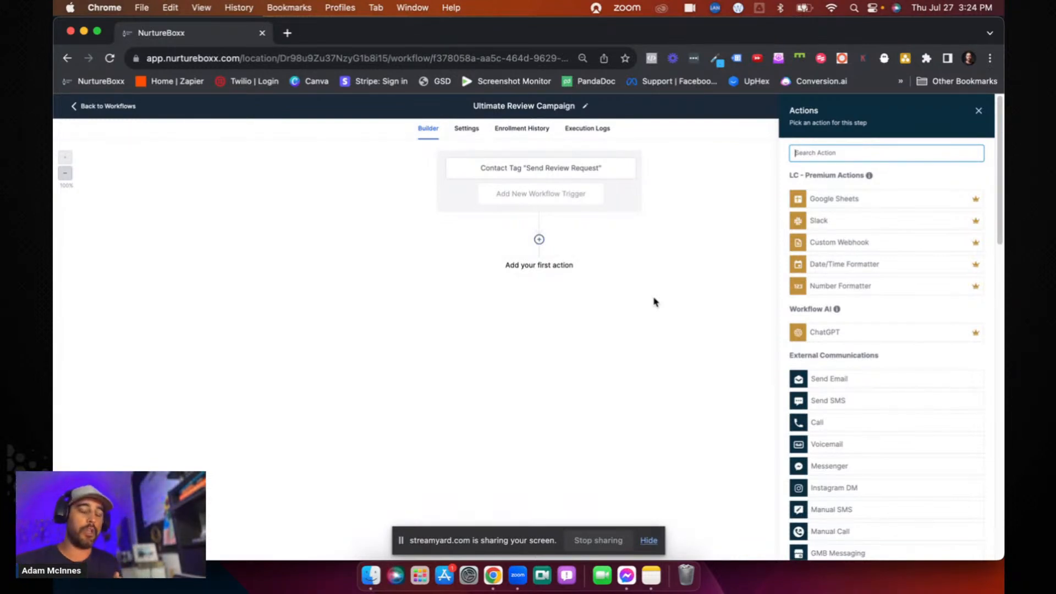
click(837, 292)
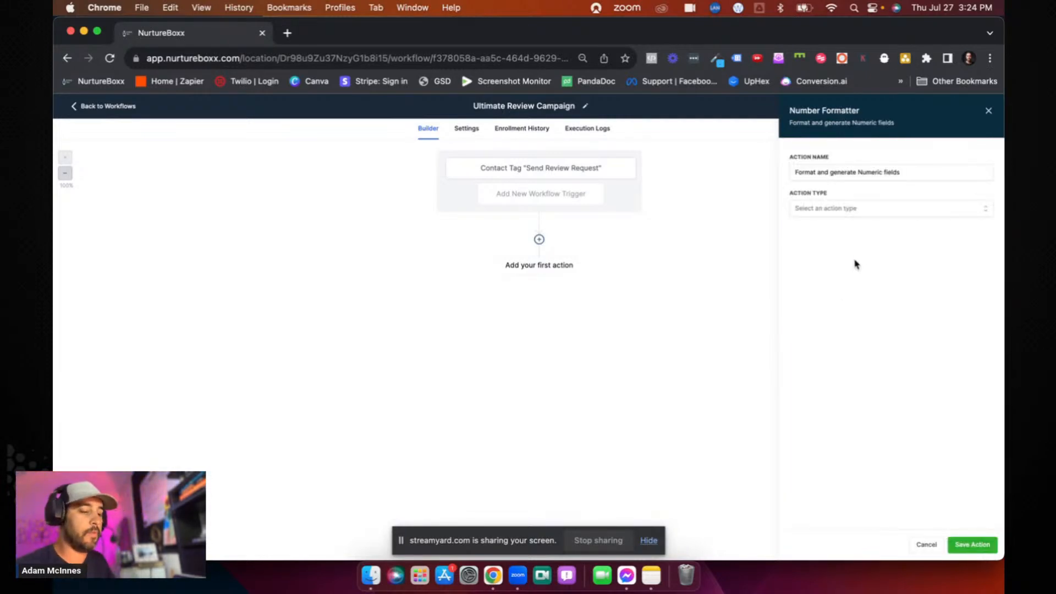
click(871, 214)
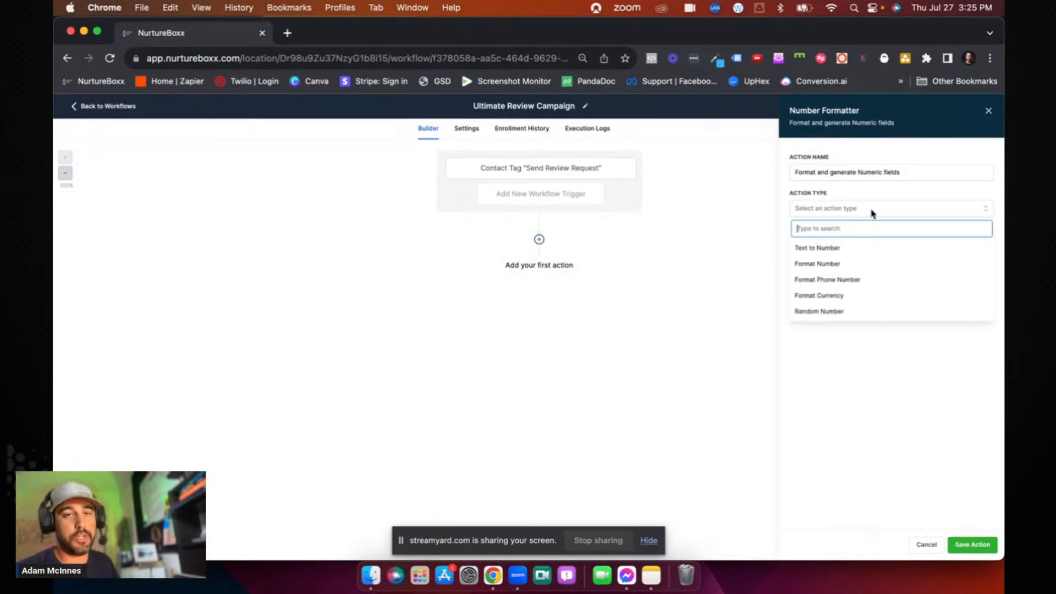
click(824, 312)
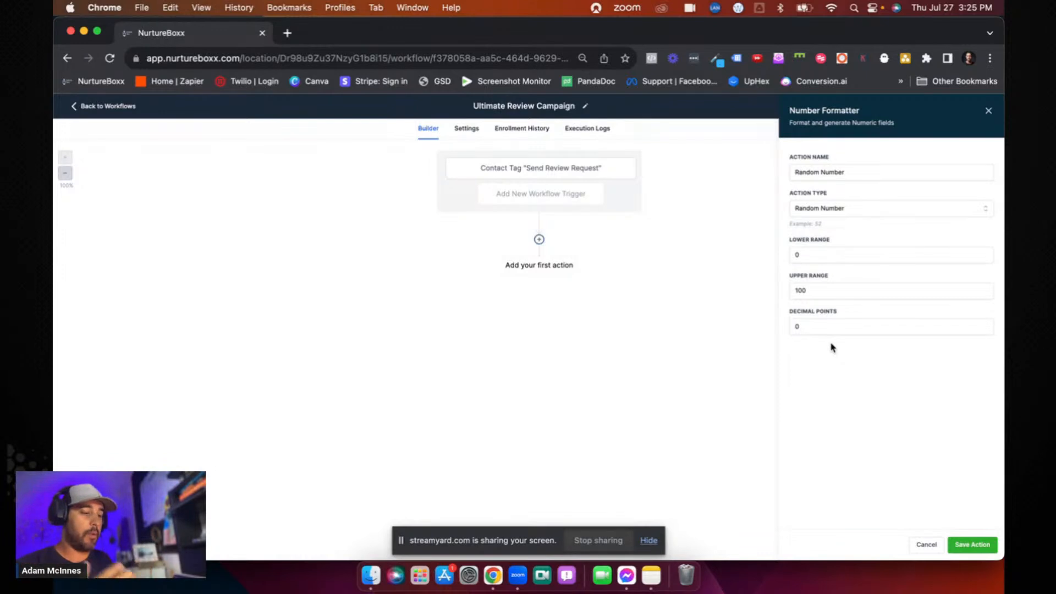
- Set the random number's lower range to 1 and upper range to 3, and save the action
double_click(818, 257)
text(1)
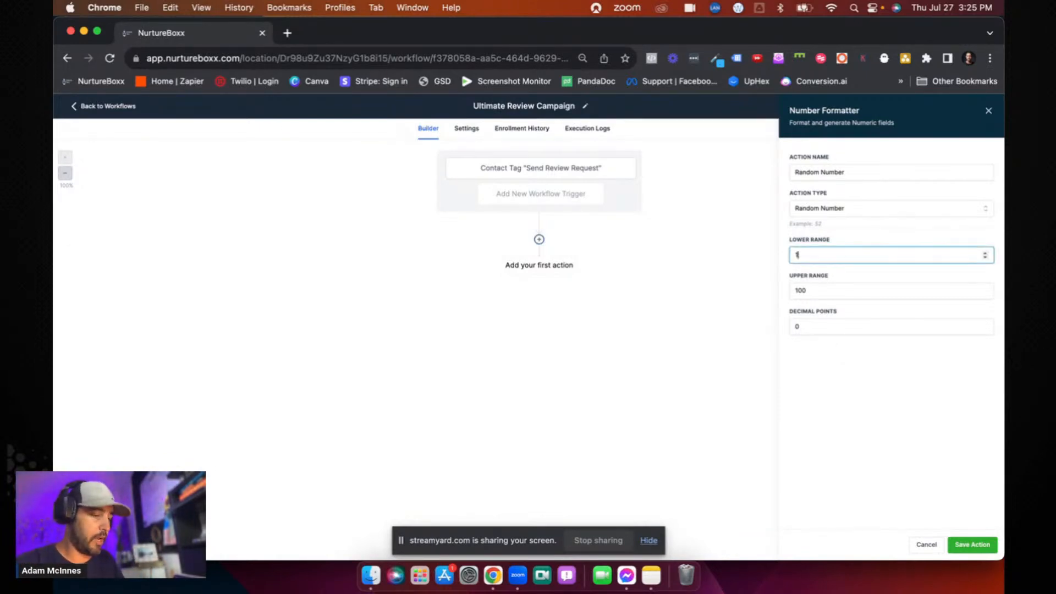
click(810, 288)
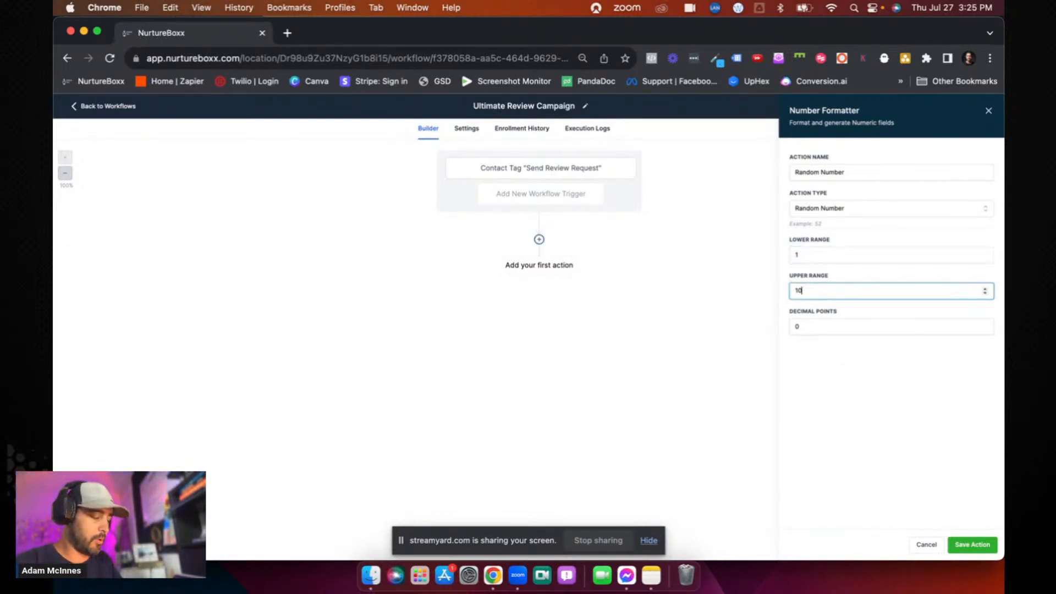
double_click(846, 290)
text(3)
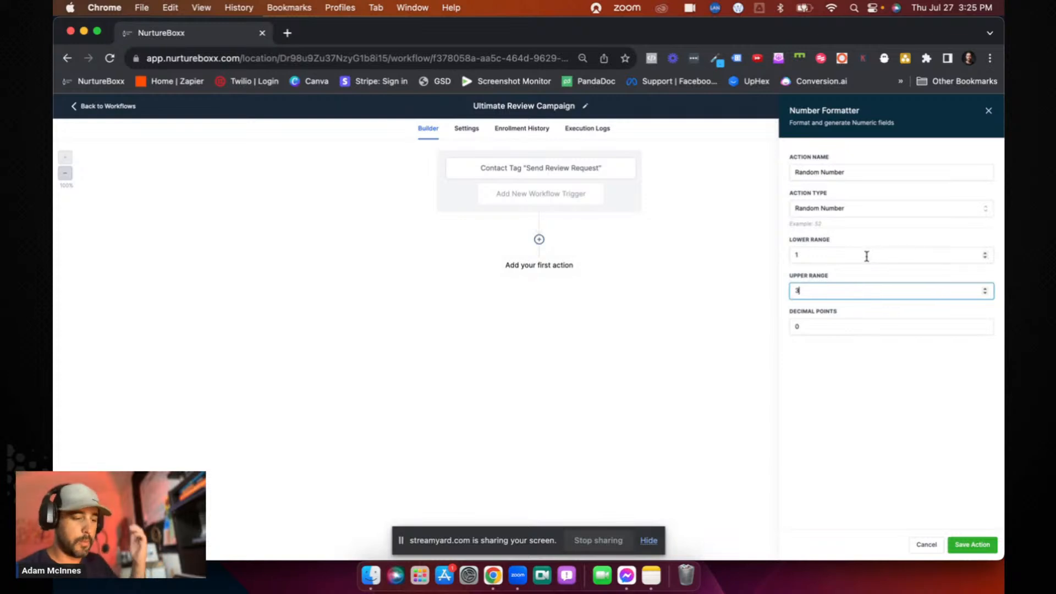
click(971, 545)
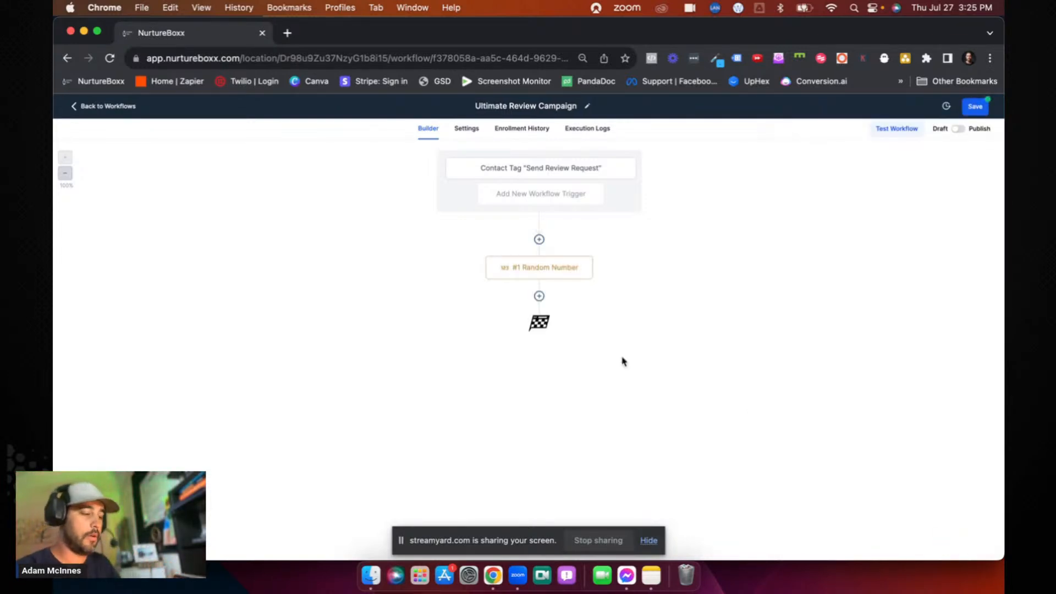
- Add an If / Else action after the Random Number action and name its first branch 1
click(539, 296)
text(if)
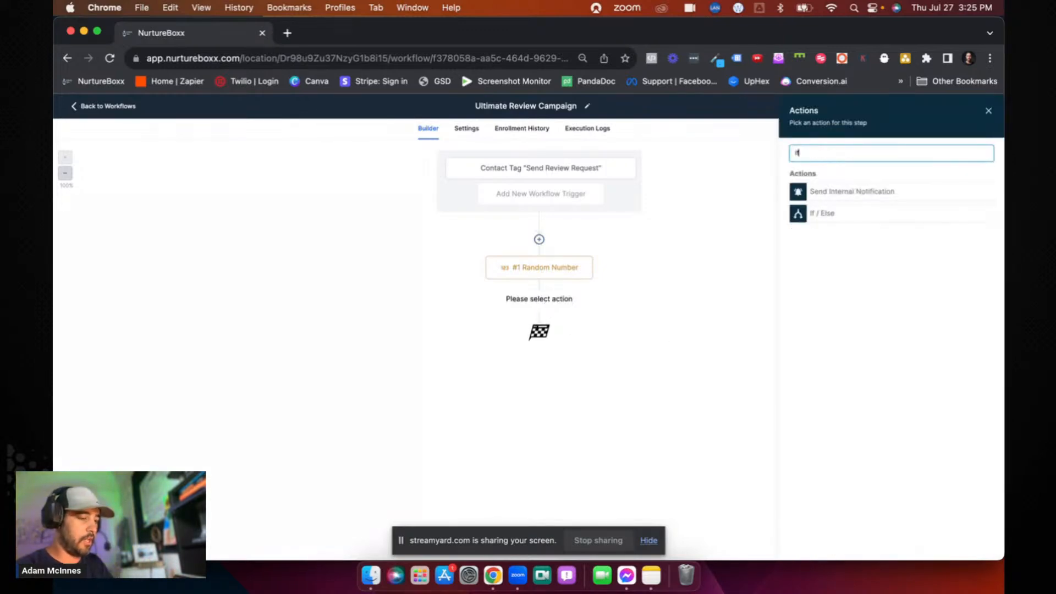
click(826, 220)
double_click(650, 235)
key(BackSpace)
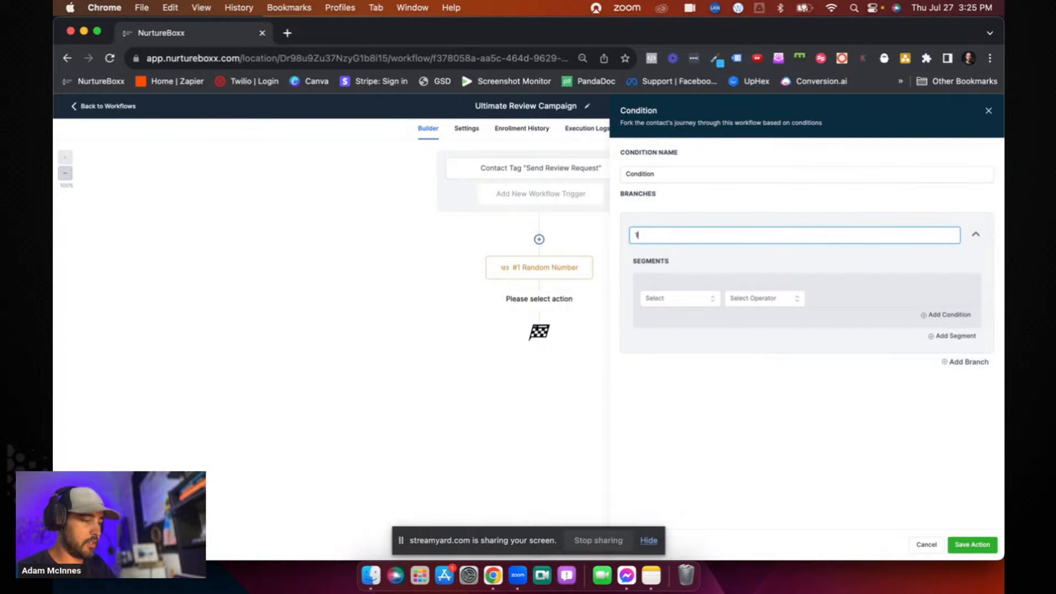
- Set branch 1's condition to the #1 Random Number - Result equals to 1
click(656, 298)
scroll(673, 324, down, 1)
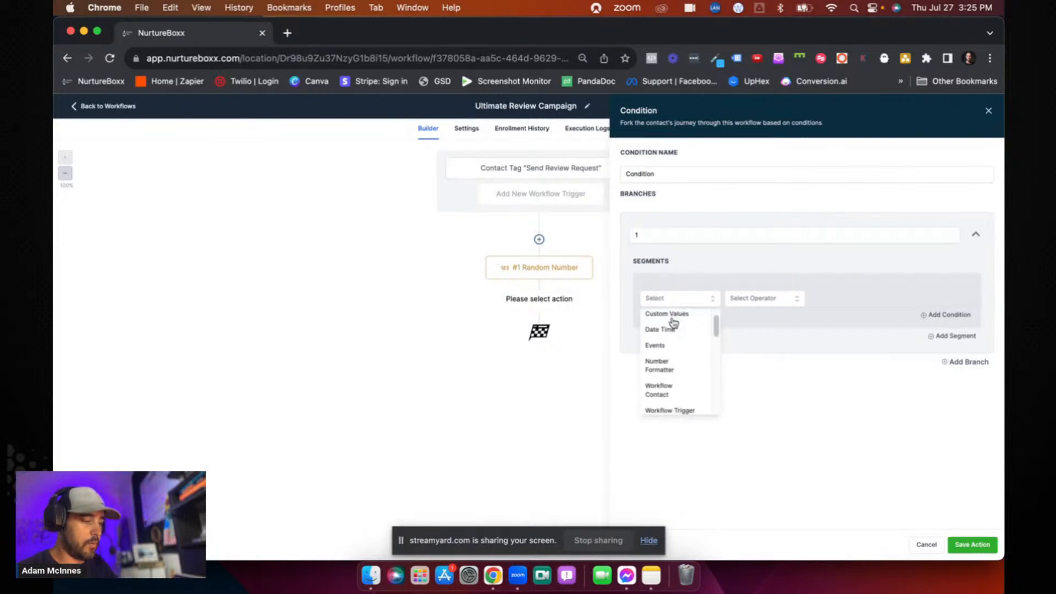
click(662, 363)
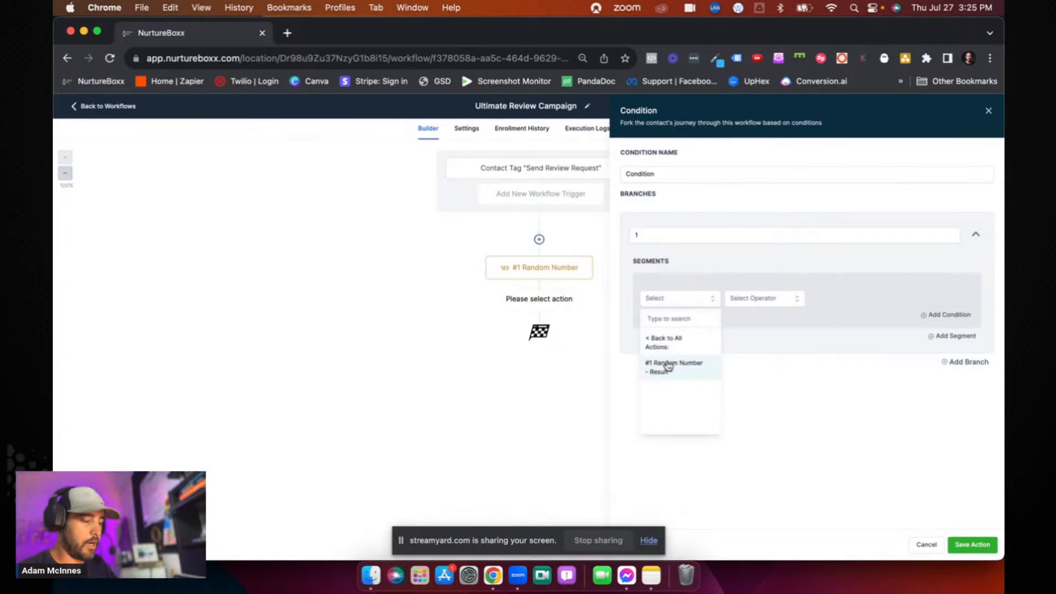
click(668, 366)
click(757, 298)
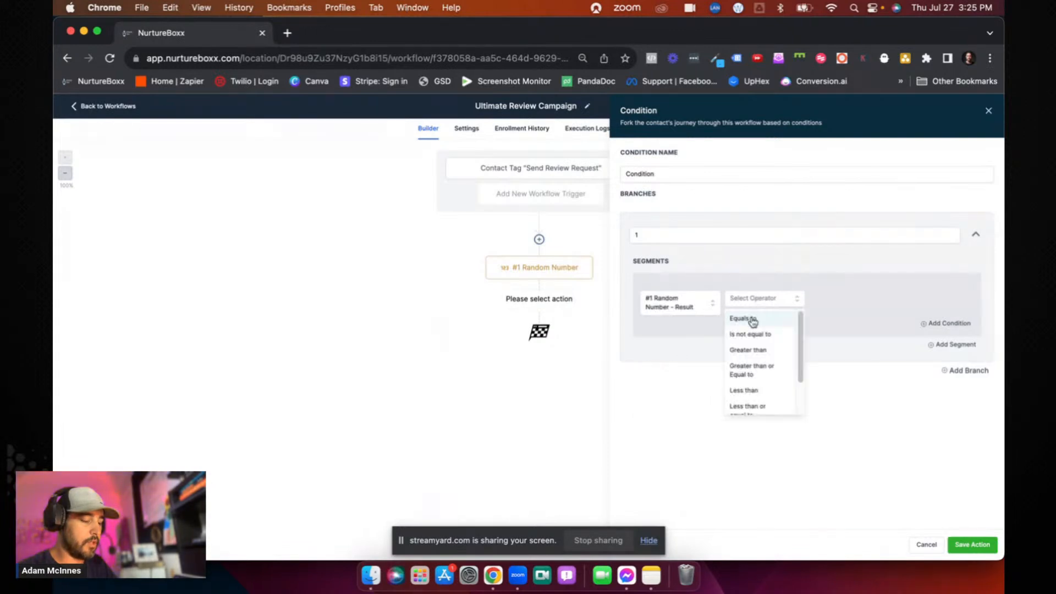
click(750, 334)
click(777, 304)
click(767, 319)
click(813, 298)
text(1)
- Add a second branch named 2 with the condition #1 Random Number - Result equals to 2
click(963, 376)
double_click(648, 401)
text(2)
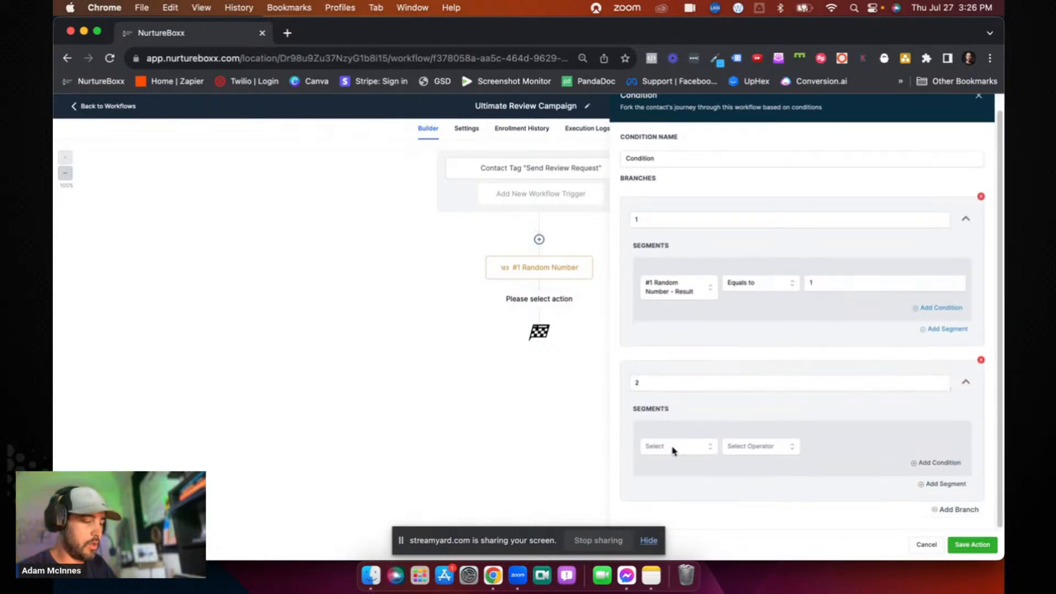
click(672, 447)
scroll(672, 464, down, 3)
click(672, 481)
click(682, 482)
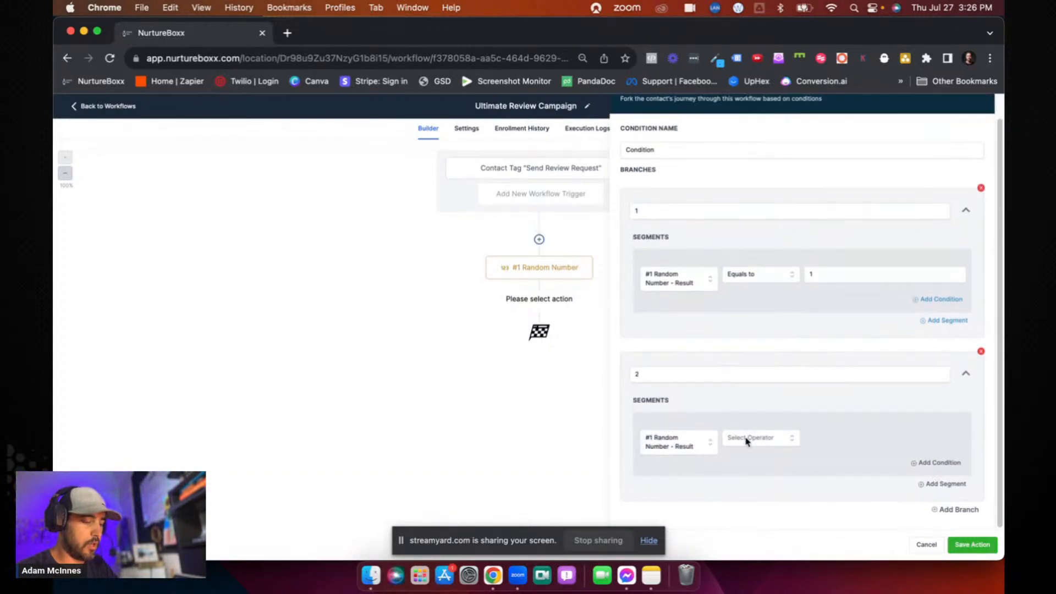
click(747, 439)
click(747, 458)
click(818, 438)
text(2)
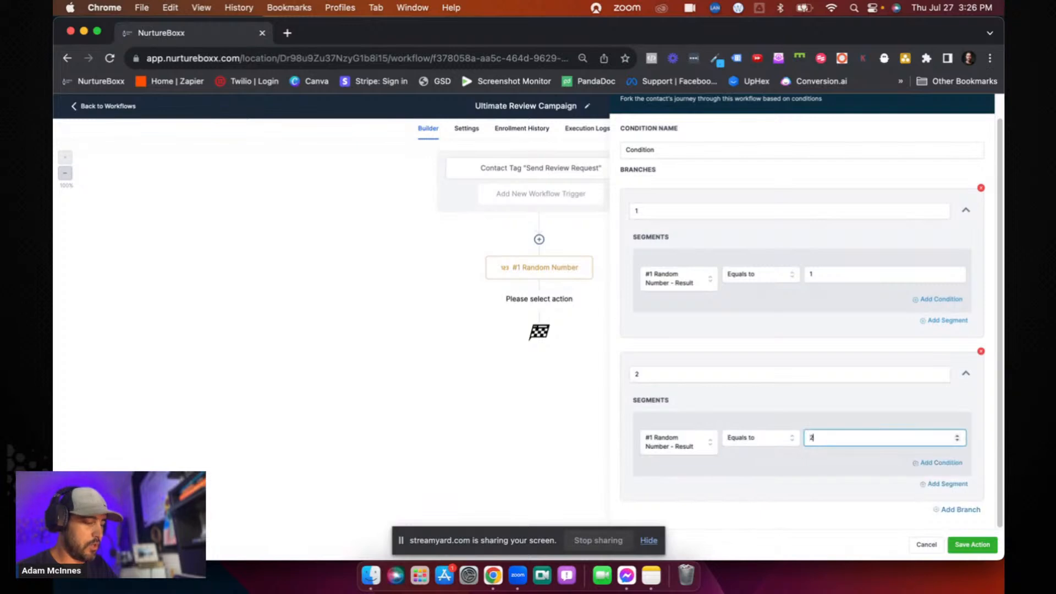
- Add a third branch to the condition and name it 3
click(970, 512)
scroll(928, 510, down, 3)
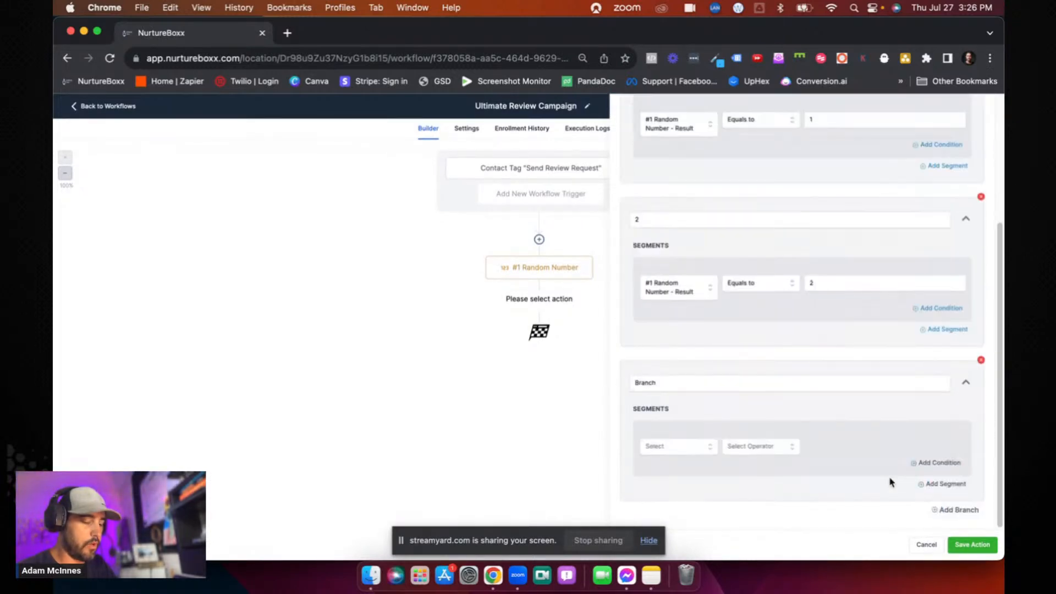
double_click(664, 381)
text(3)
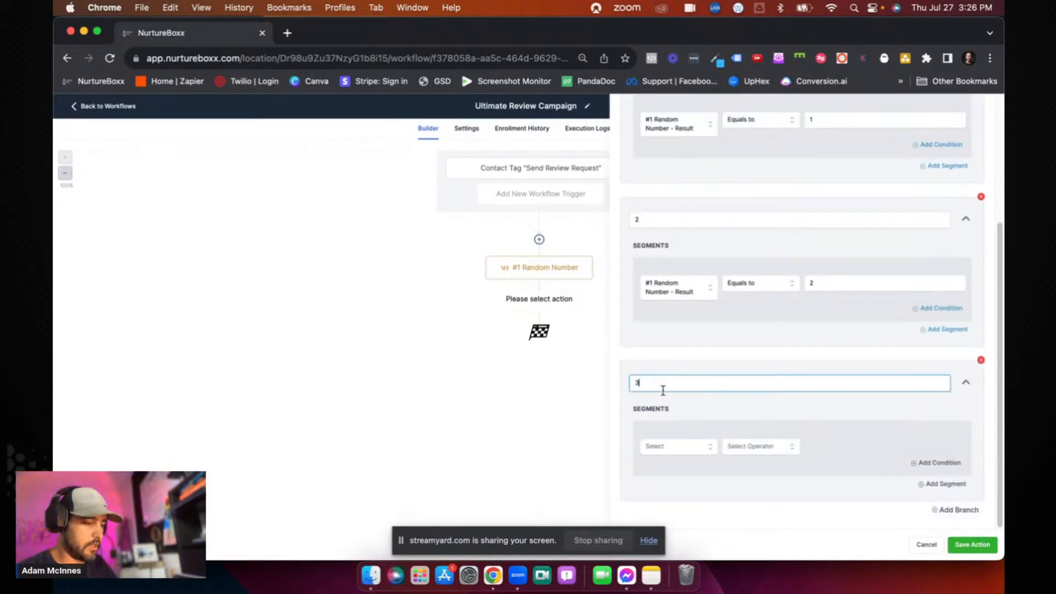
- Set branch 3's condition to the #1 Random Number - Result equals to 3, and save the If / Else action
click(679, 446)
scroll(678, 447, down, 1)
scroll(679, 447, down, 2)
click(679, 447)
click(750, 414)
click(688, 444)
click(678, 466)
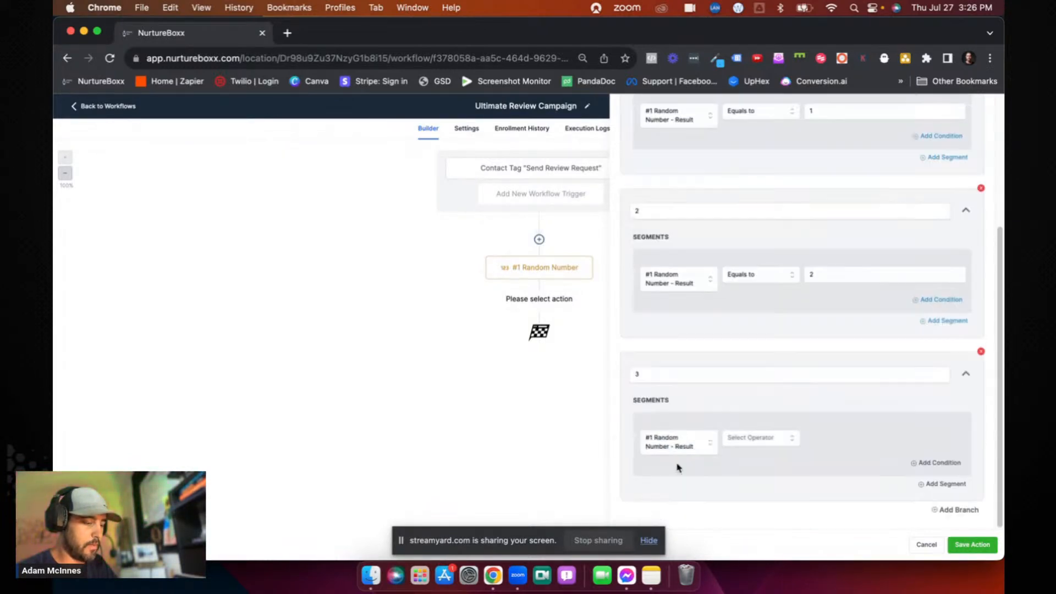
click(750, 437)
click(750, 459)
click(825, 436)
text(3)
click(971, 546)
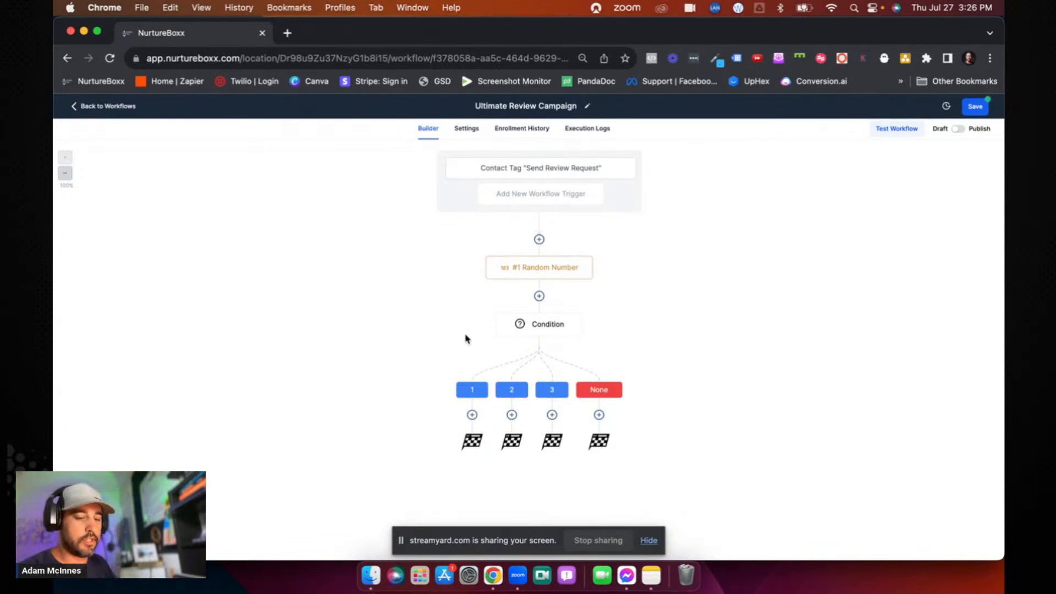
- Add a Send SMS action to branch 1 with the text "Thanks for using our services. We would your feeback on how we did."
click(470, 416)
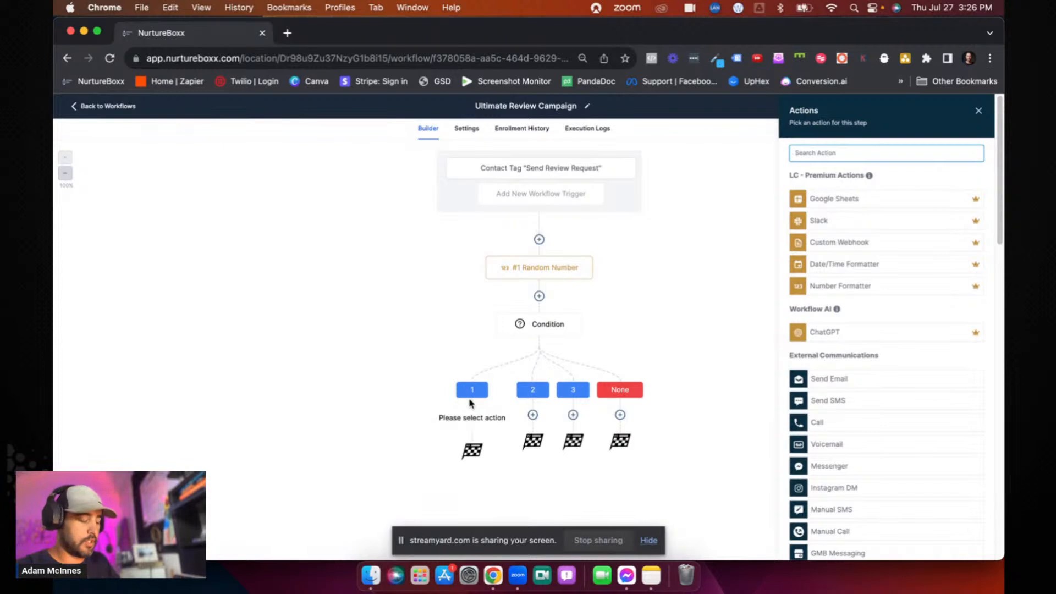
text(sms)
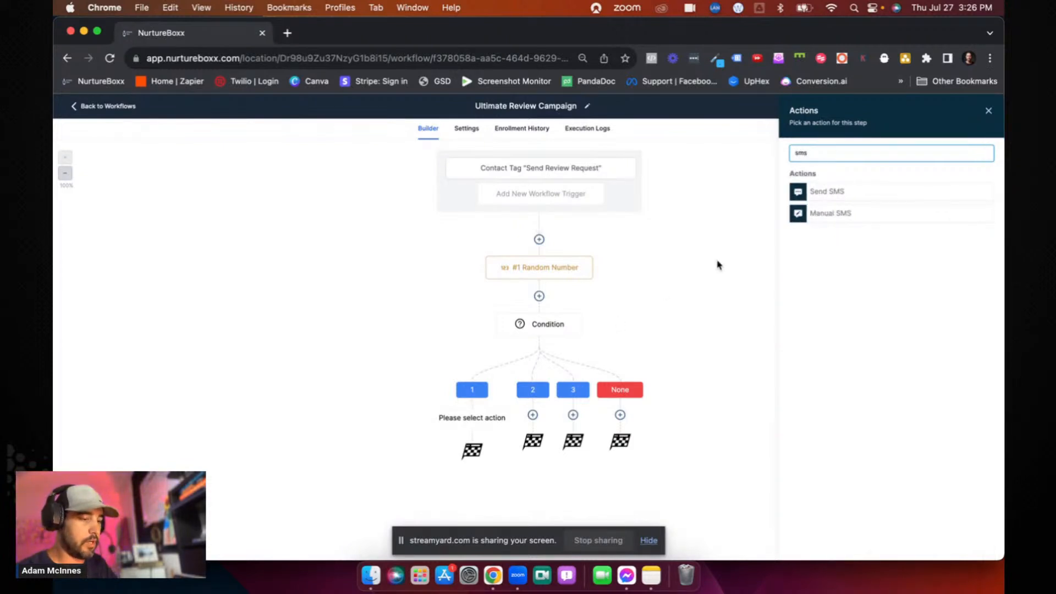
click(833, 192)
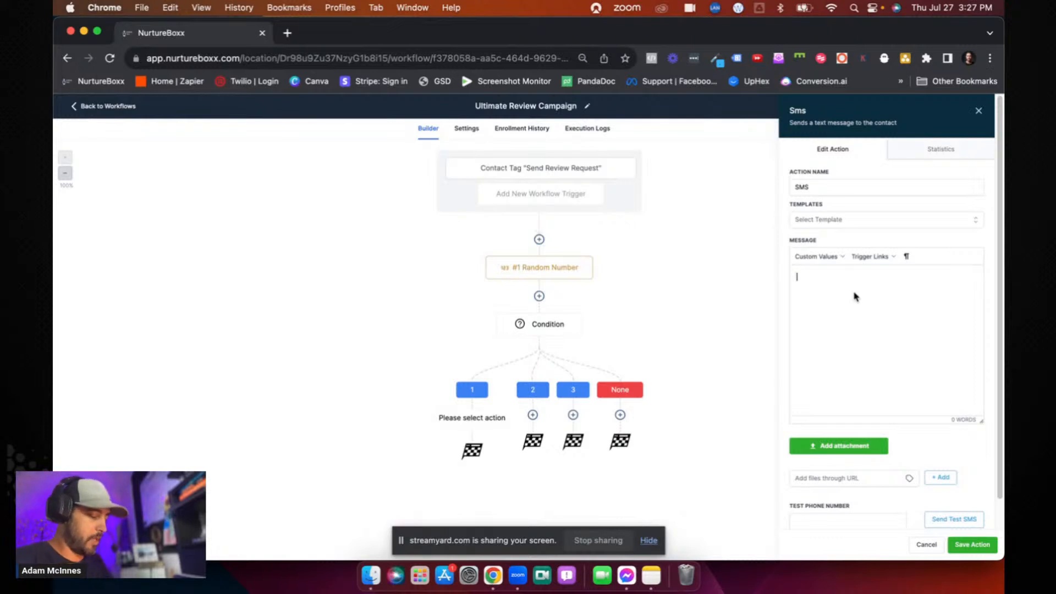
text(Thanks for use)
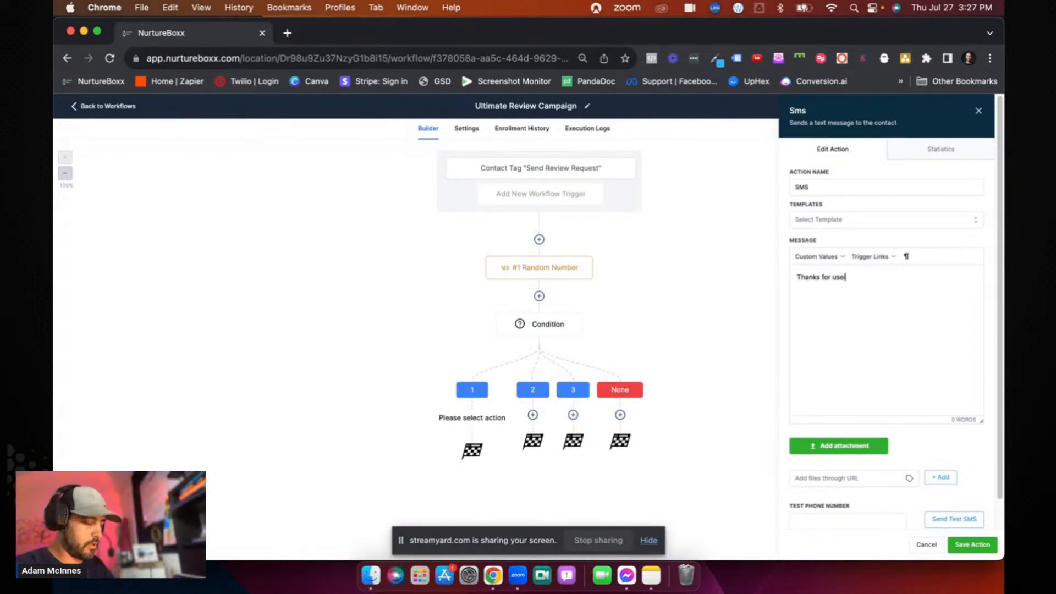
key(BackSpace)
text(ing our services. We would y)
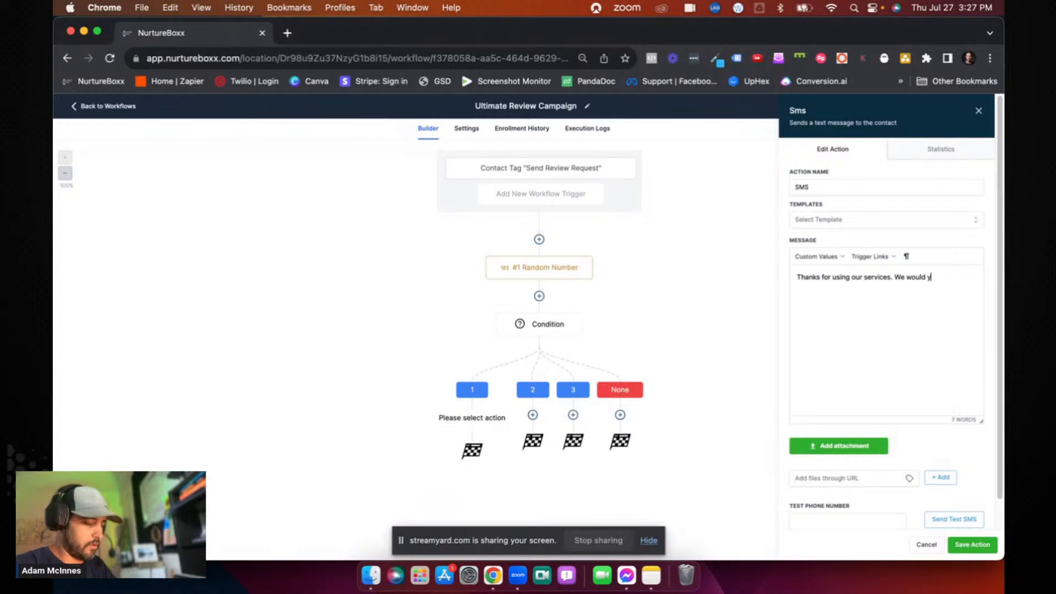
text(our feeback on how we did.)
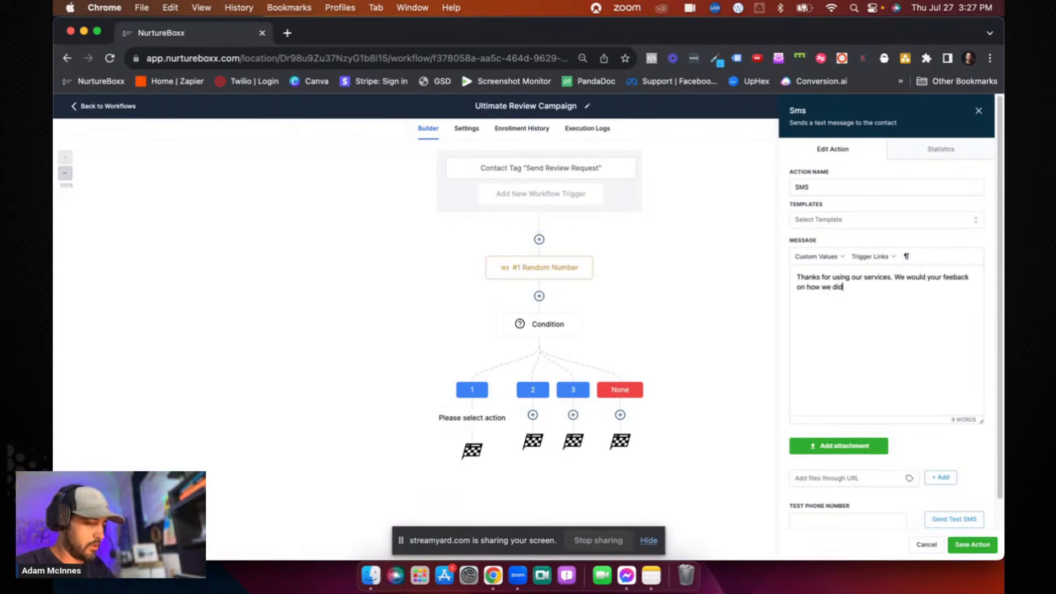
- Add the paragraph "Please respond 1, 2, 3, 4, or 5 to let us know how we did!" to the message and save the SMS action
key(Return)
key(Return)
text(Please)
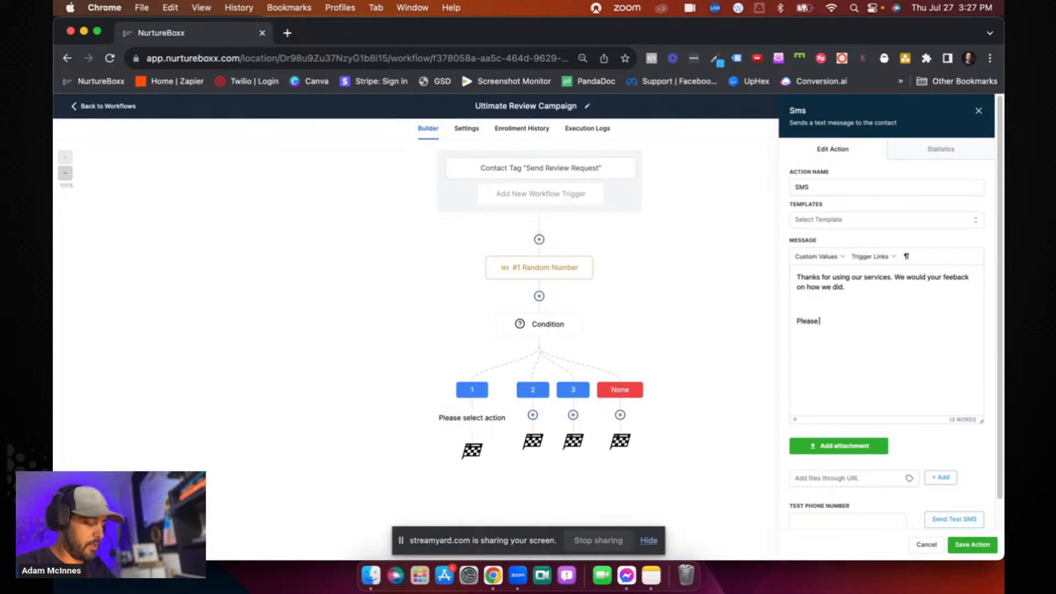
text( respond 1, 2, 3, 4,)
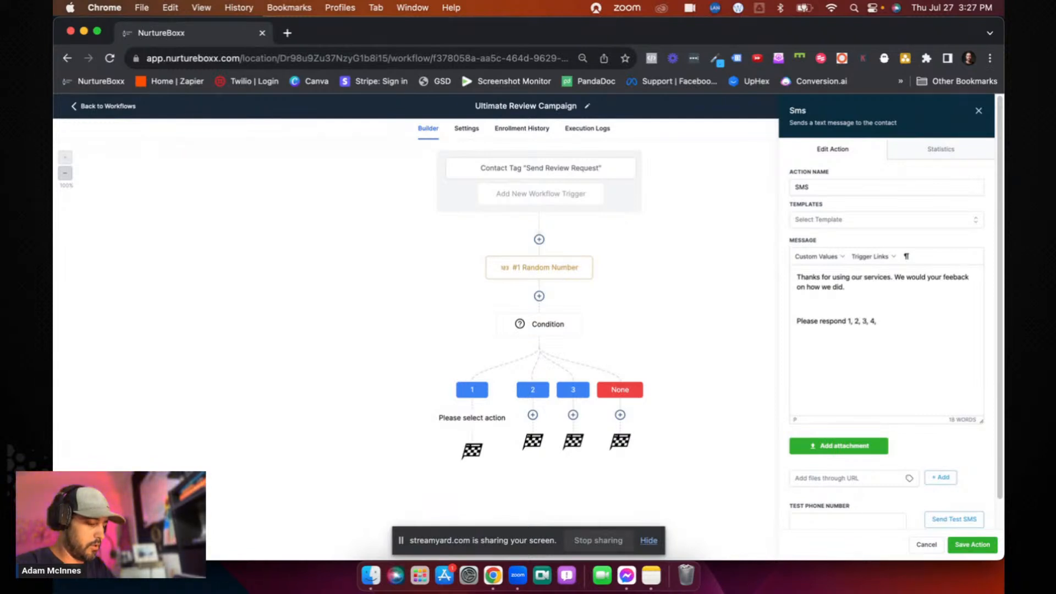
text( or 5 to let us know how we did!)
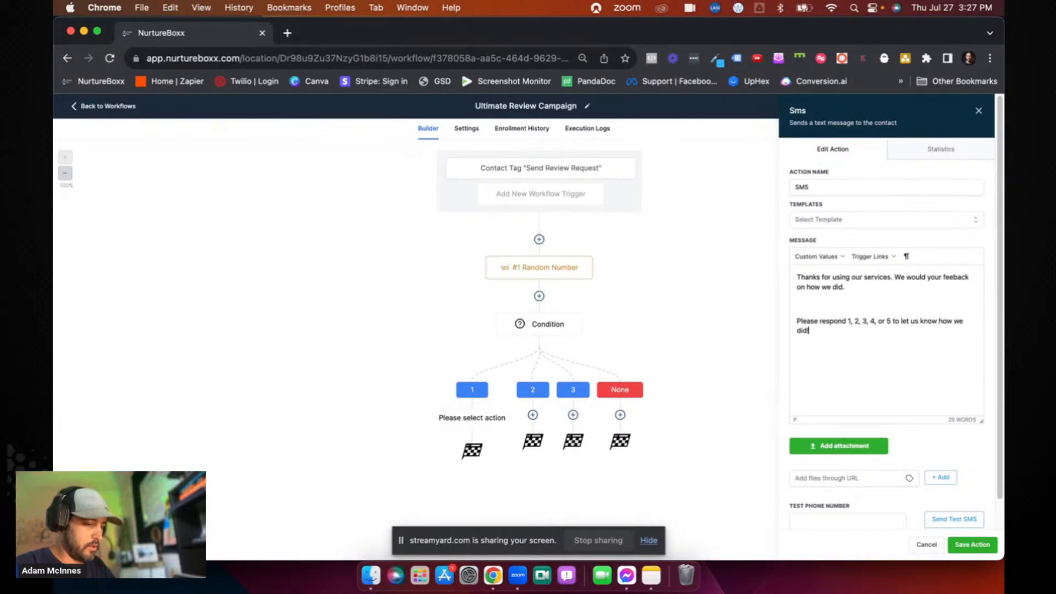
scroll(857, 309, down, 1)
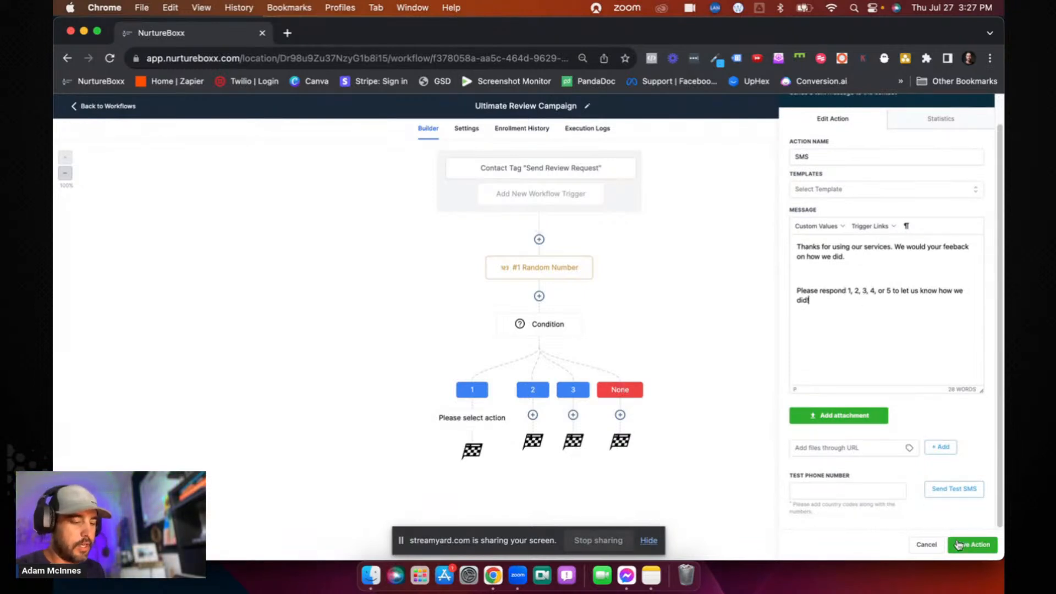
click(971, 544)
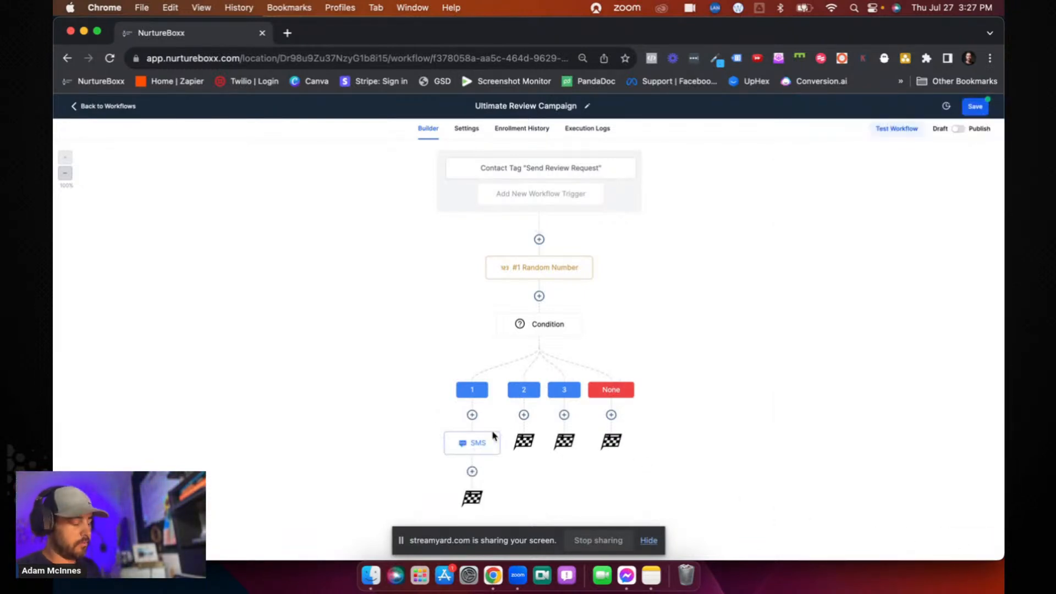
- Rename branch 1's SMS action to "SMS: Feedback" and save the action
click(491, 438)
click(836, 188)
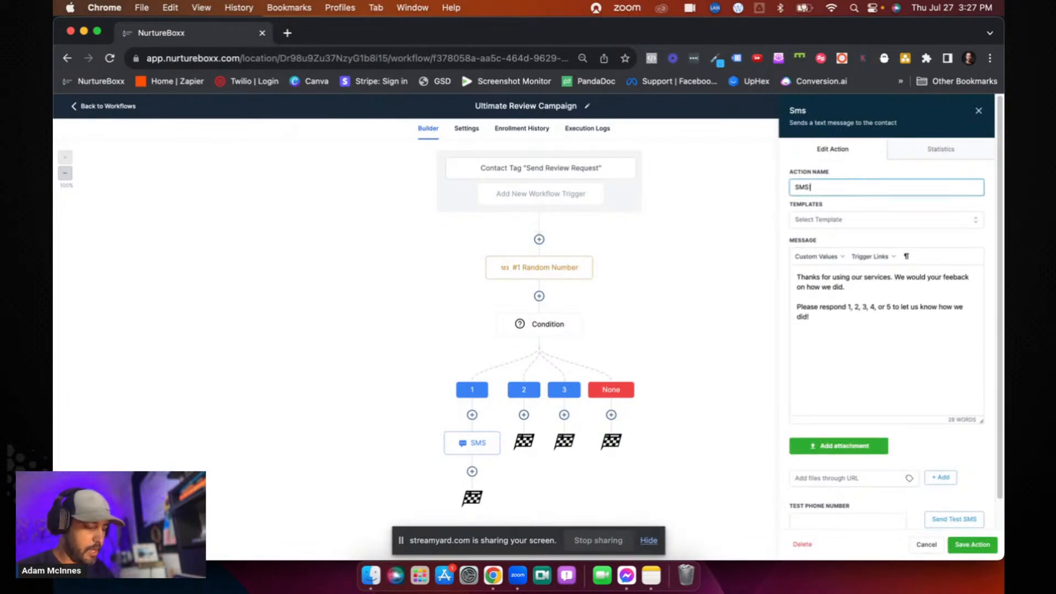
text(: Feedback)
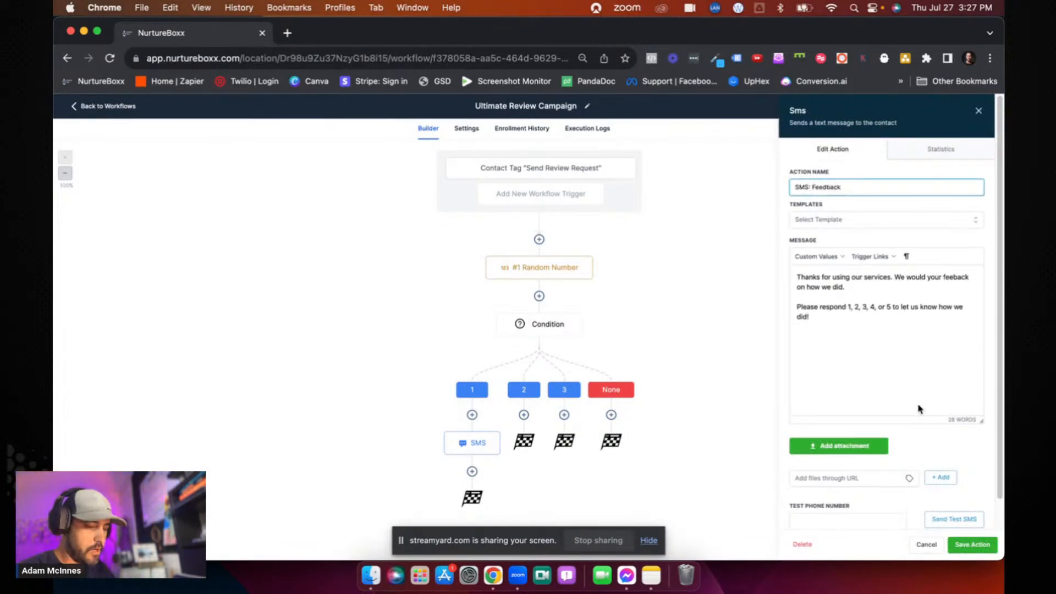
click(960, 546)
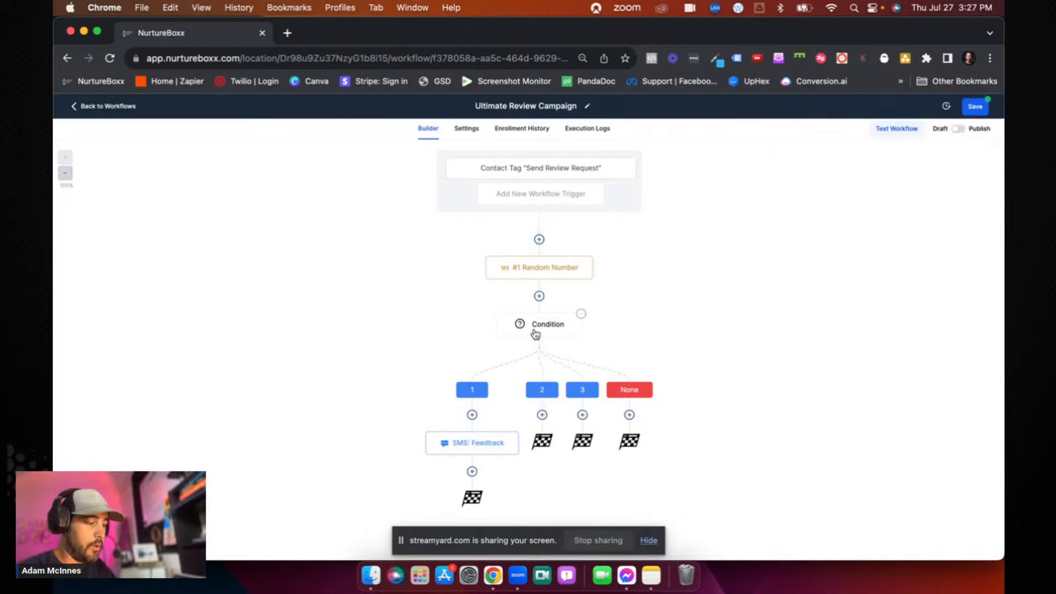
- Add a Wait action to branch 2 with a 5-minute time delay, named "Wait 5 Minutes", and save it
click(542, 415)
text(wait)
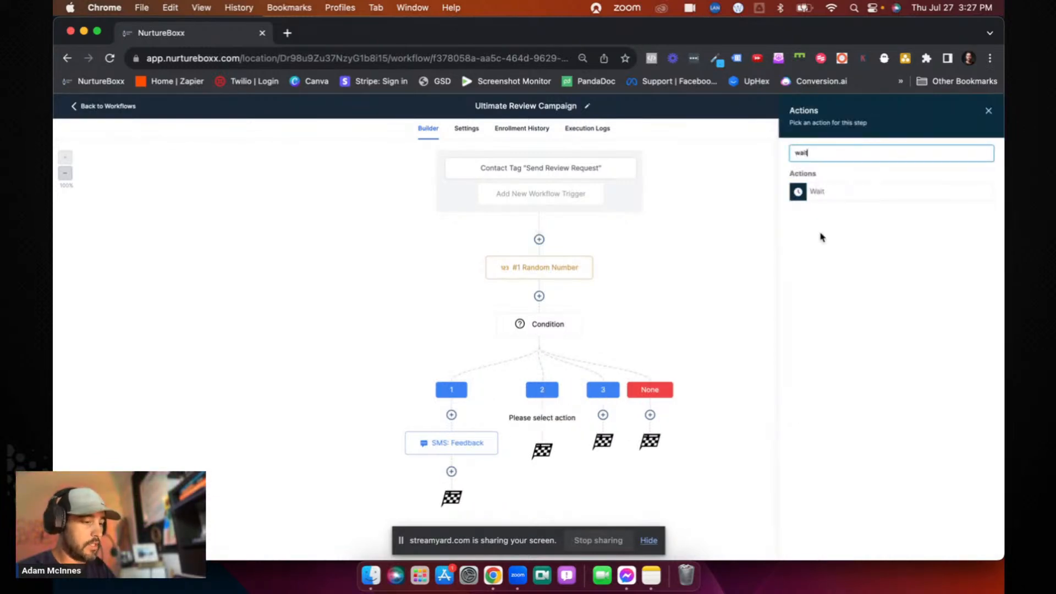
click(842, 194)
click(642, 249)
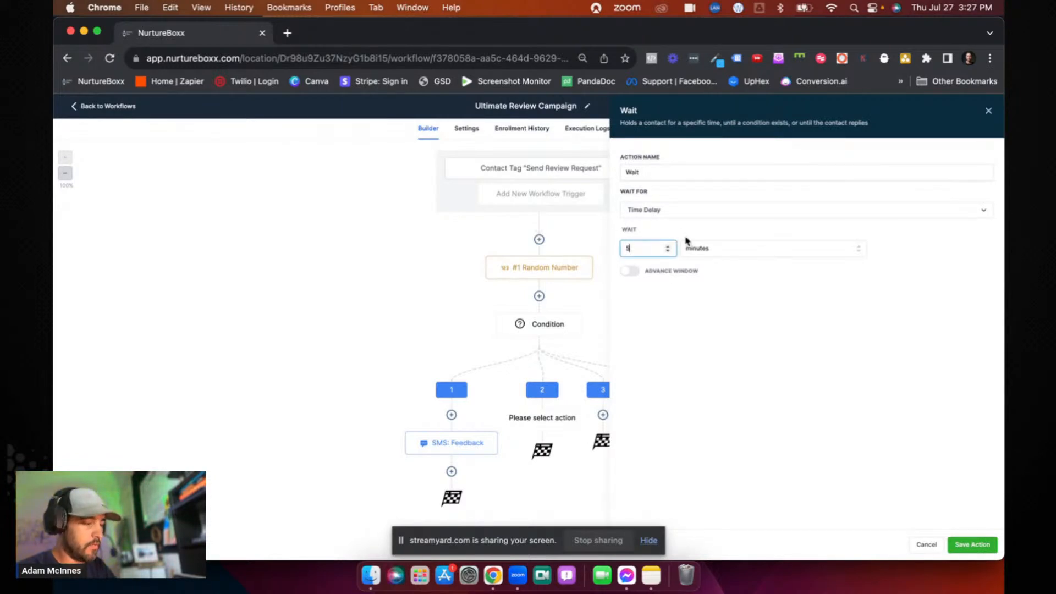
click(692, 173)
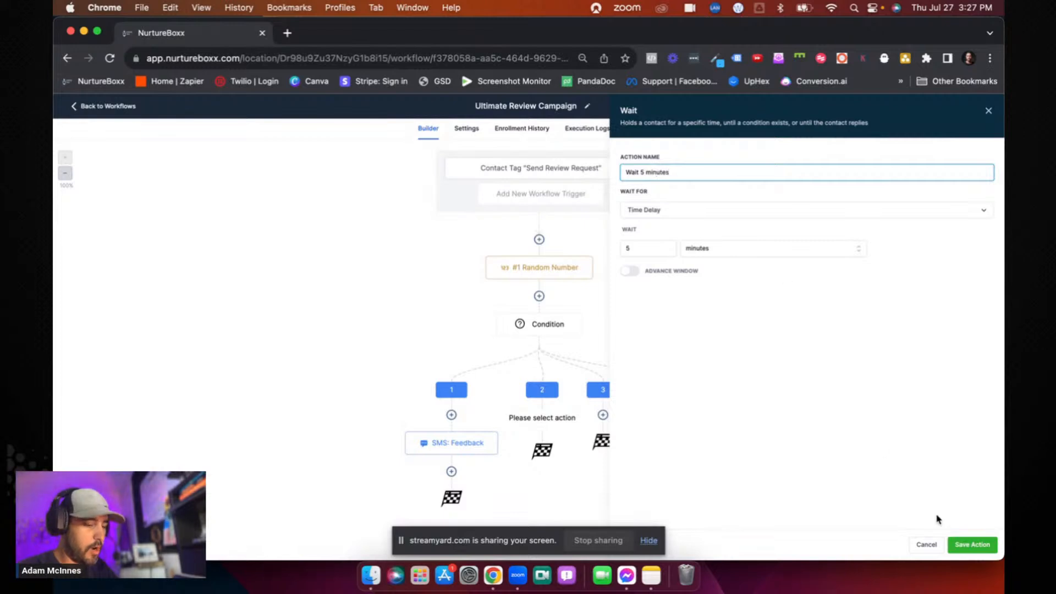
click(952, 545)
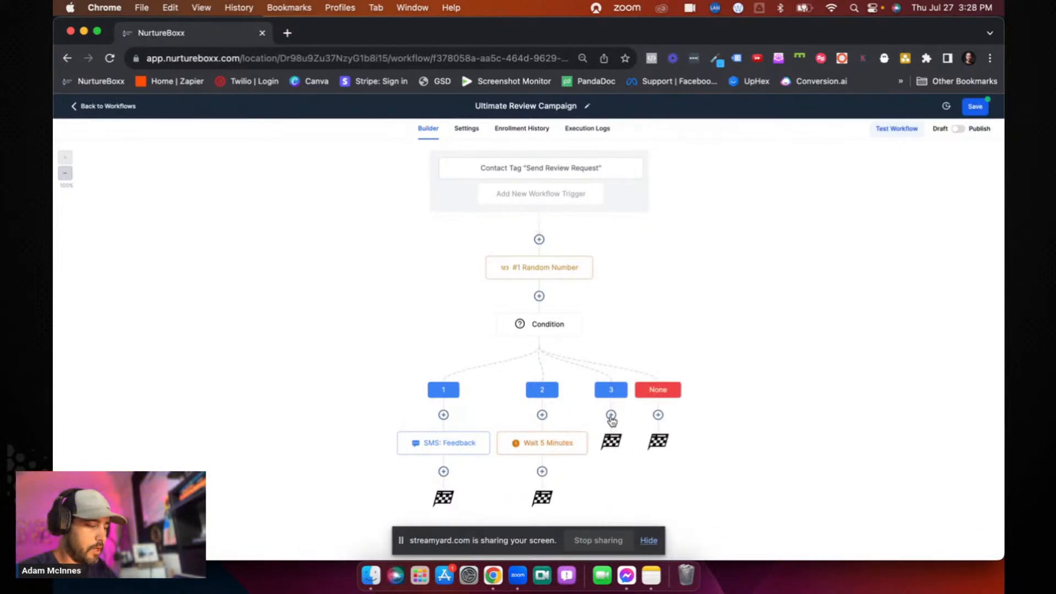
- Add a Wait action to branch 3 with a 30-minute time delay, named "Wait 30 Minutes", and save it
click(610, 414)
text(wait)
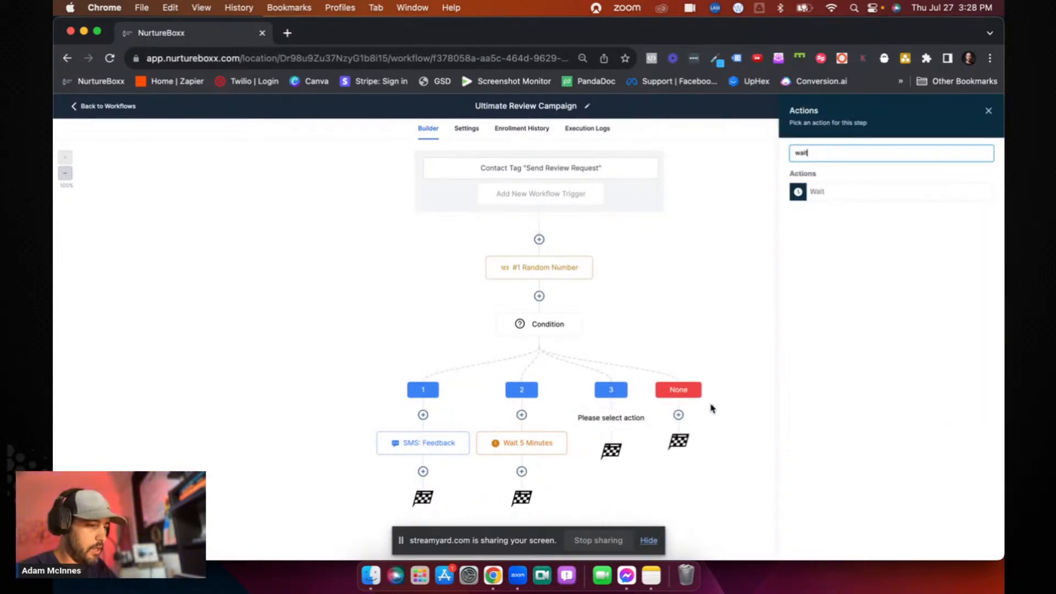
click(831, 195)
click(635, 250)
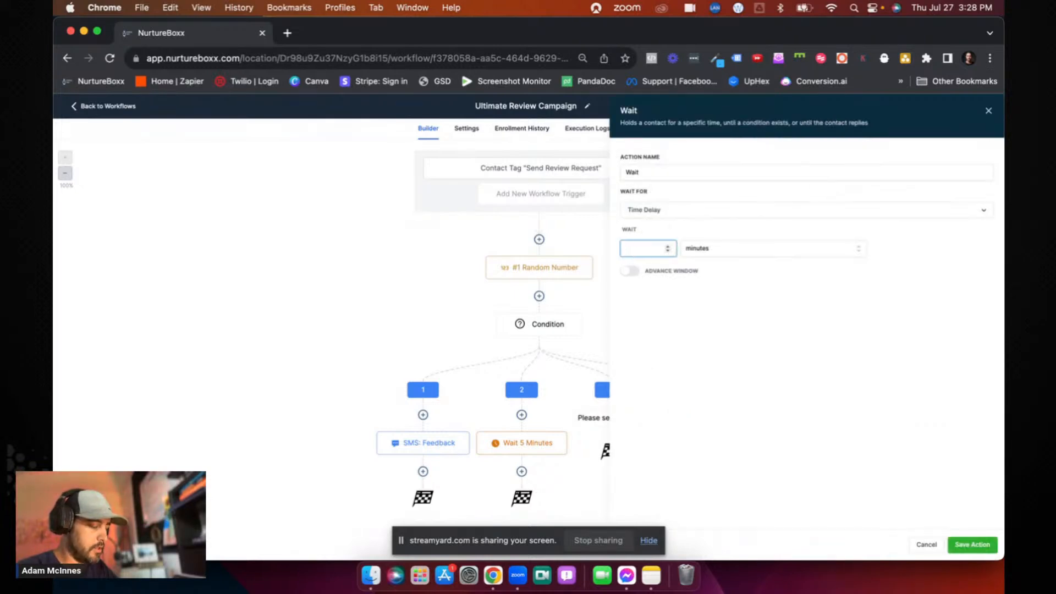
click(665, 175)
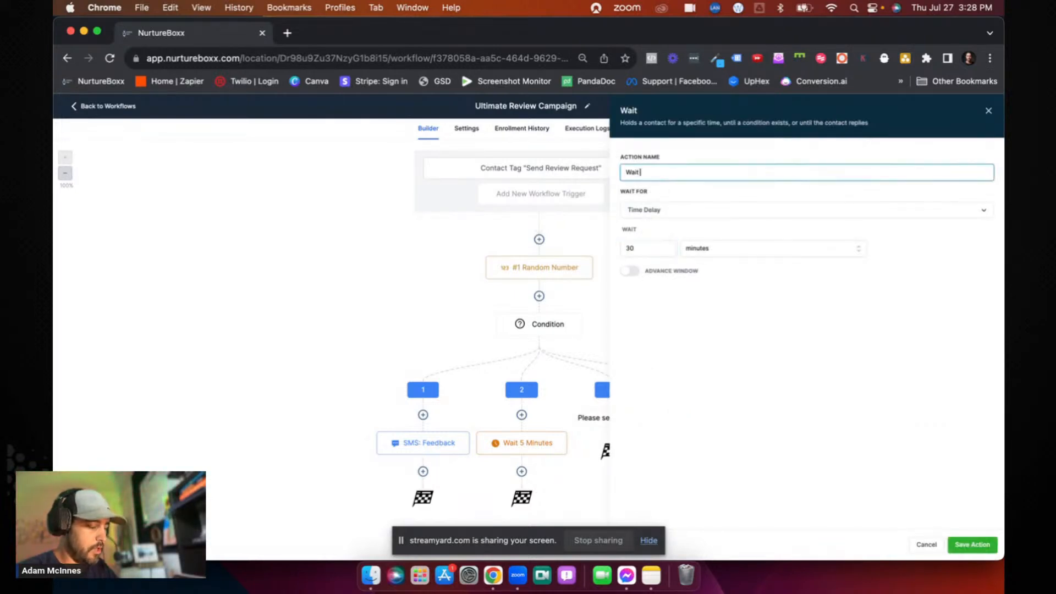
text(30 Minutes)
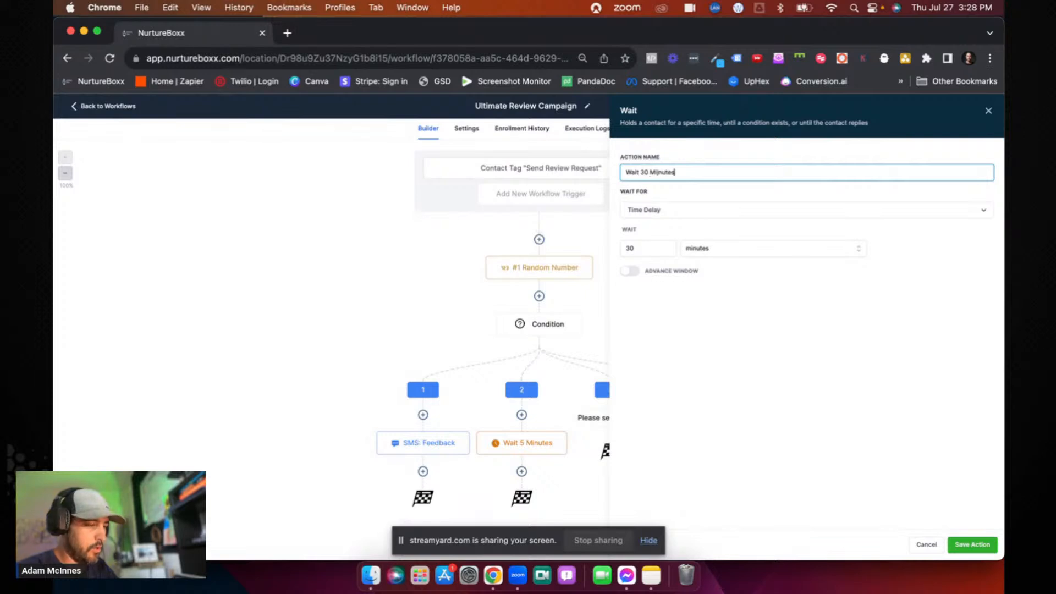
click(972, 545)
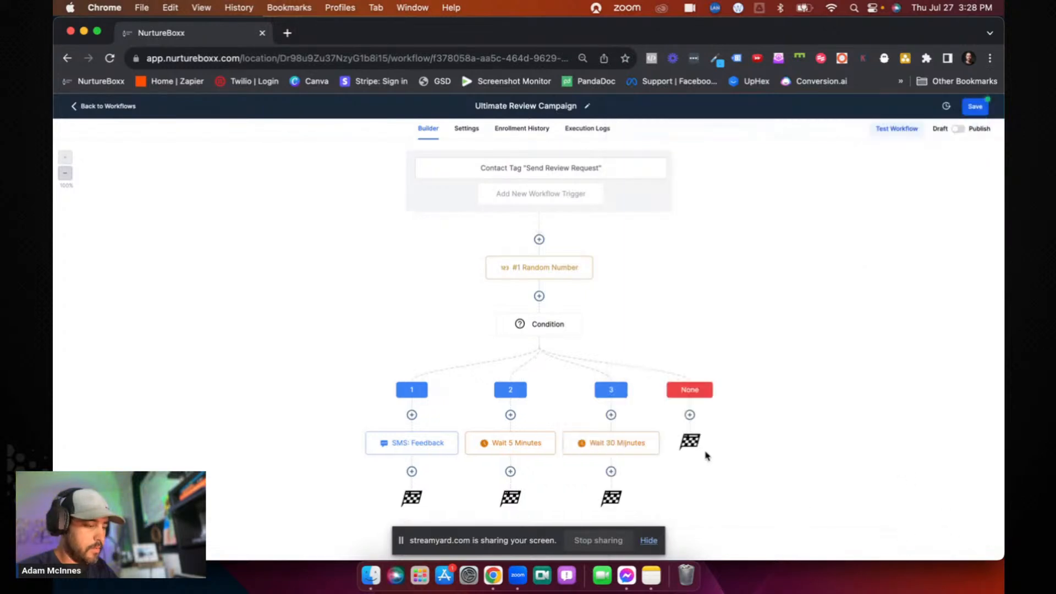
- Add a Go To action after branch 2's 5-minute wait and link it to the SMS: Feedback action in branch 1
click(510, 471)
text(go)
click(831, 256)
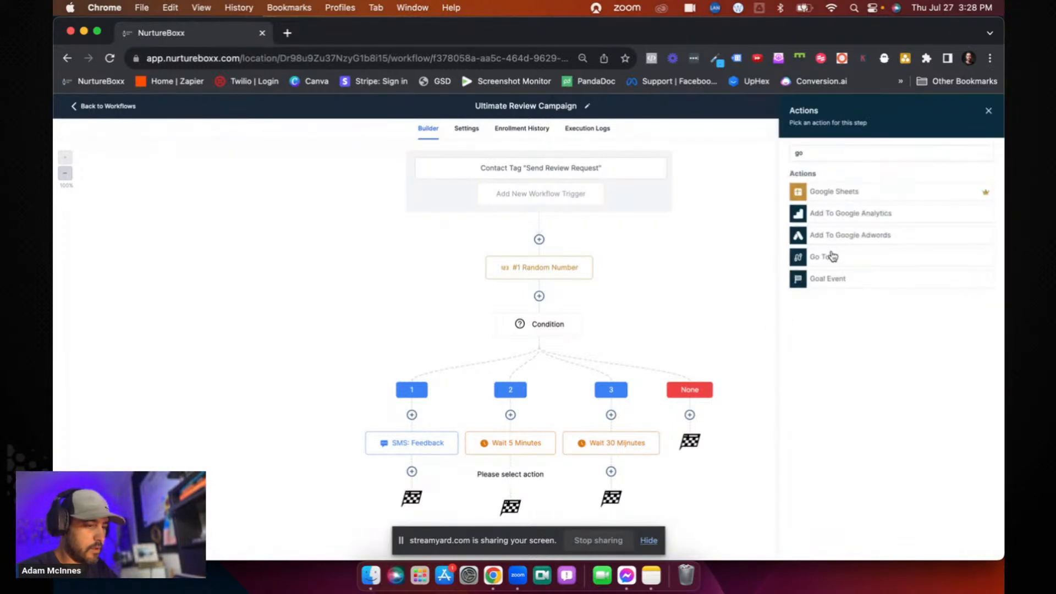
click(972, 545)
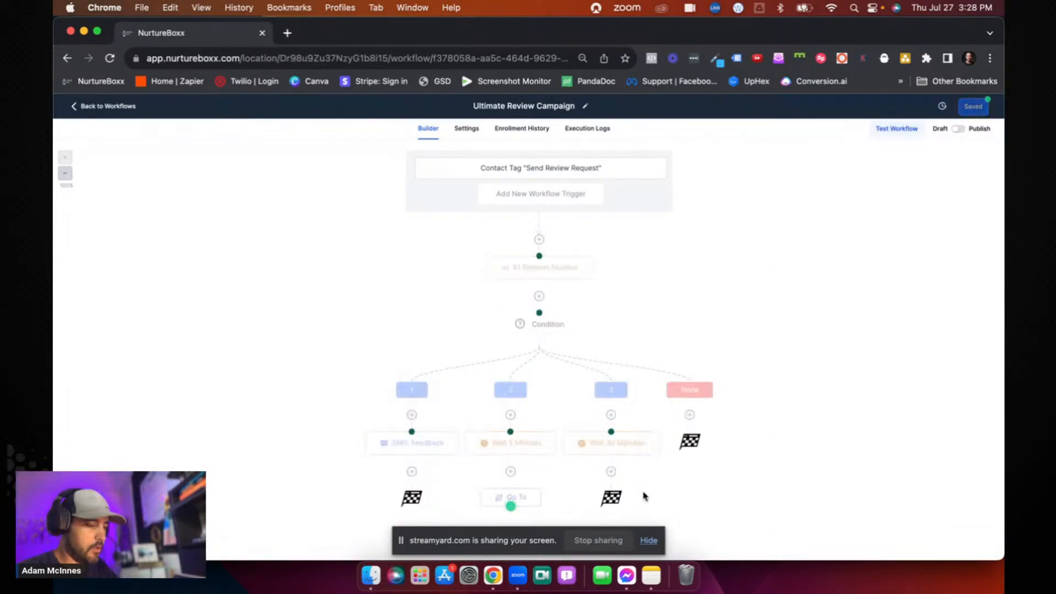
drag(511, 505, 413, 431)
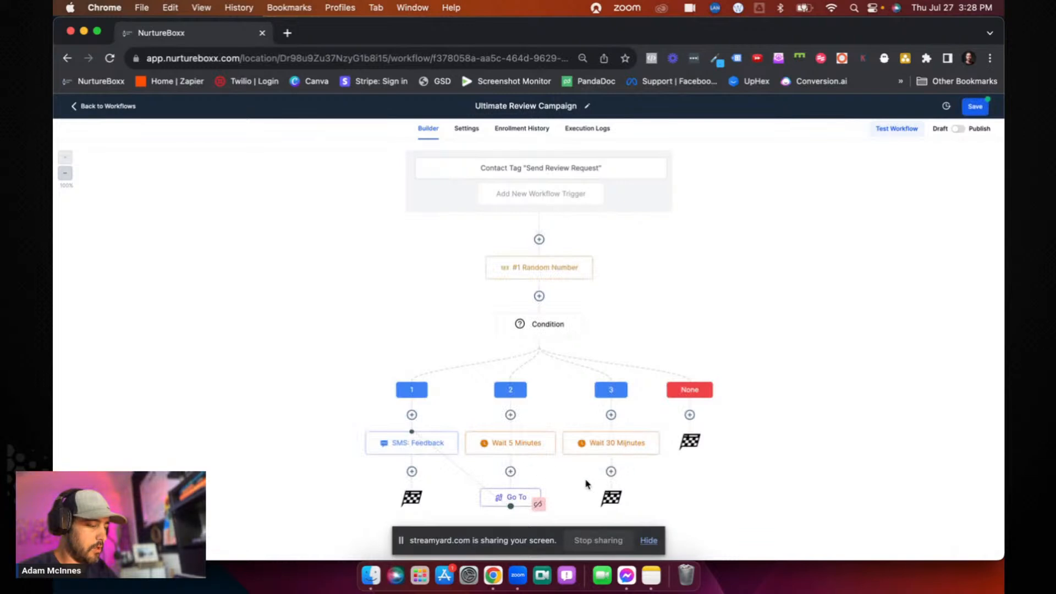
- Add a Go To action after branch 3's 30-minute wait, link it to the SMS: Feedback action, and save the workflow
click(611, 471)
text(go)
click(847, 258)
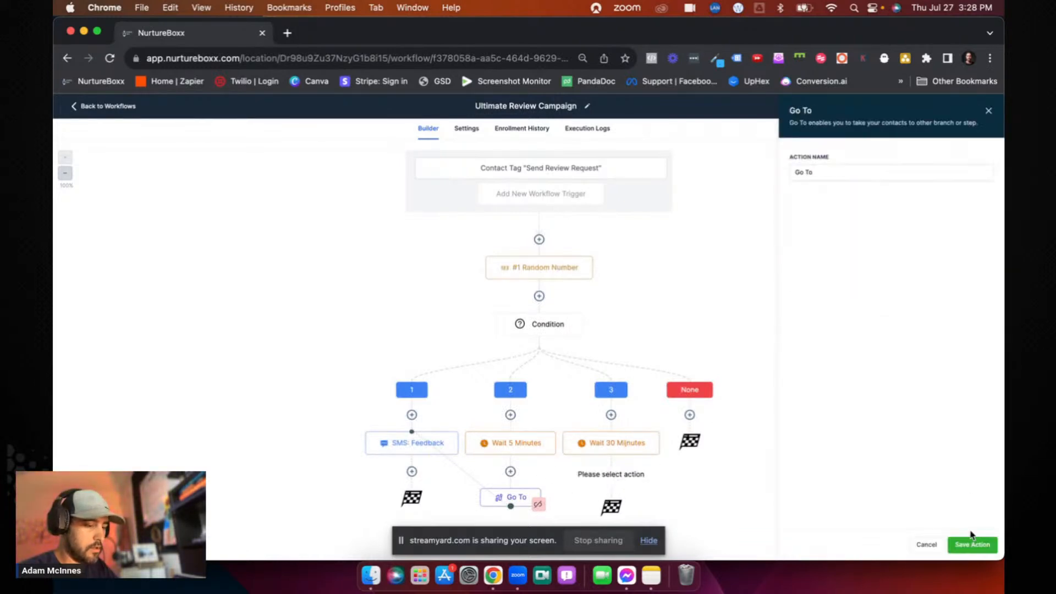
click(971, 544)
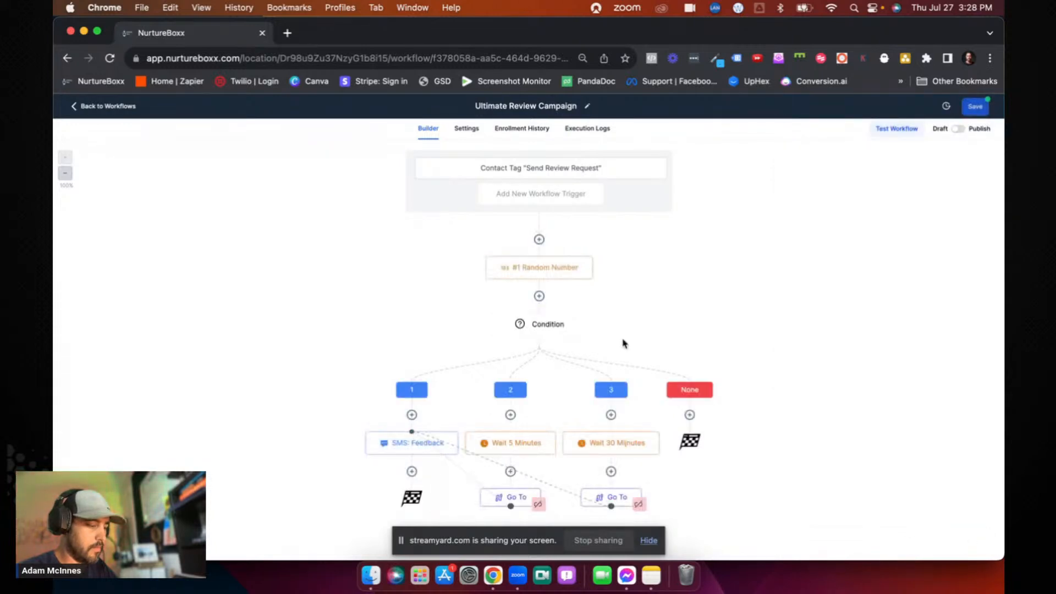
click(970, 109)
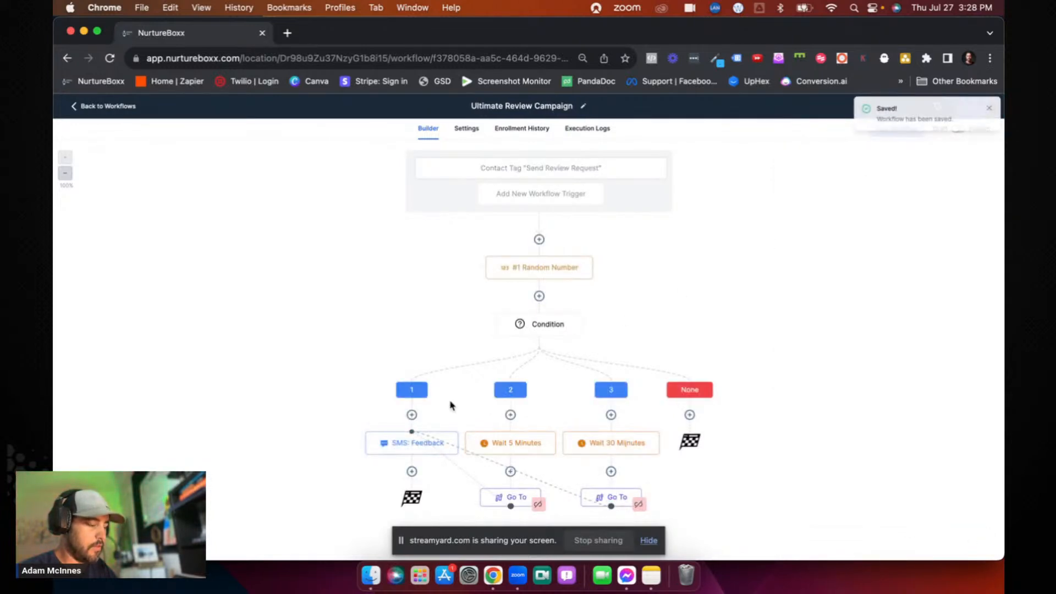
- Add a Wait action after SMS: Feedback in branch 1 that waits for a Contact Reply to SMS: Feedback
click(412, 470)
text(wait)
click(822, 195)
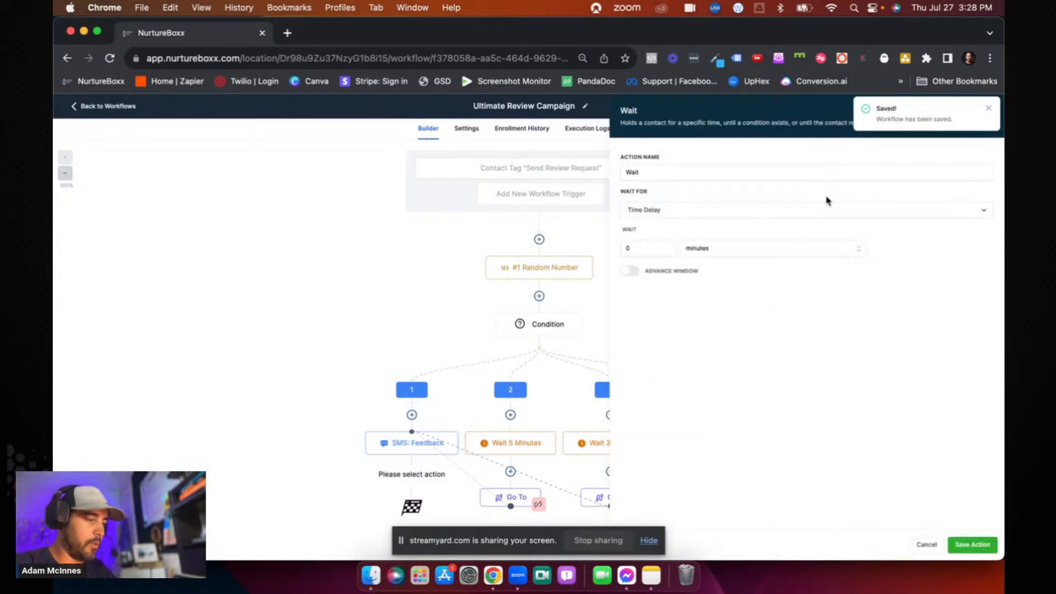
click(679, 217)
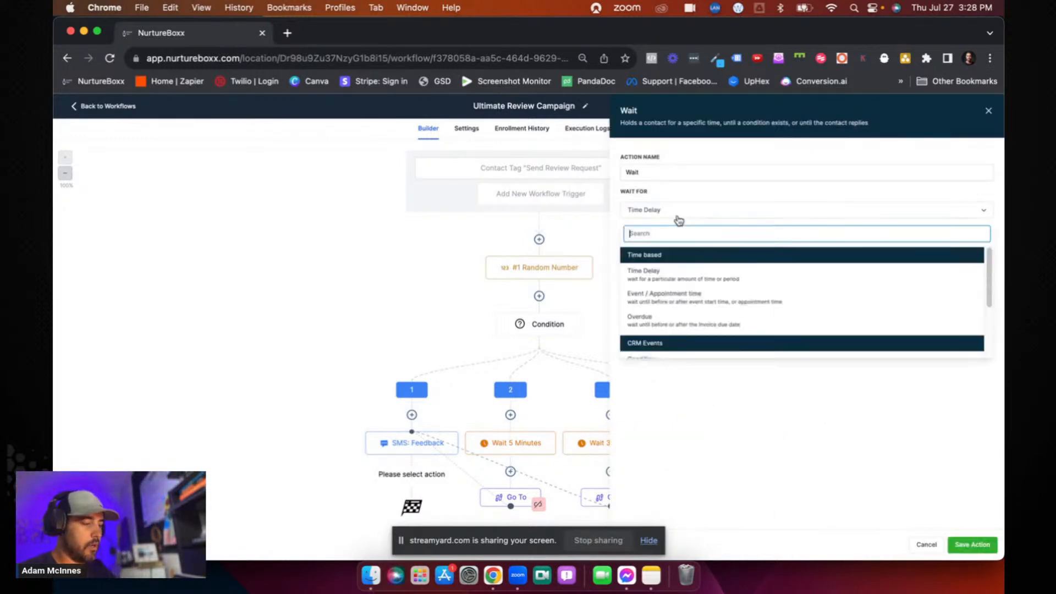
scroll(656, 330, down, 3)
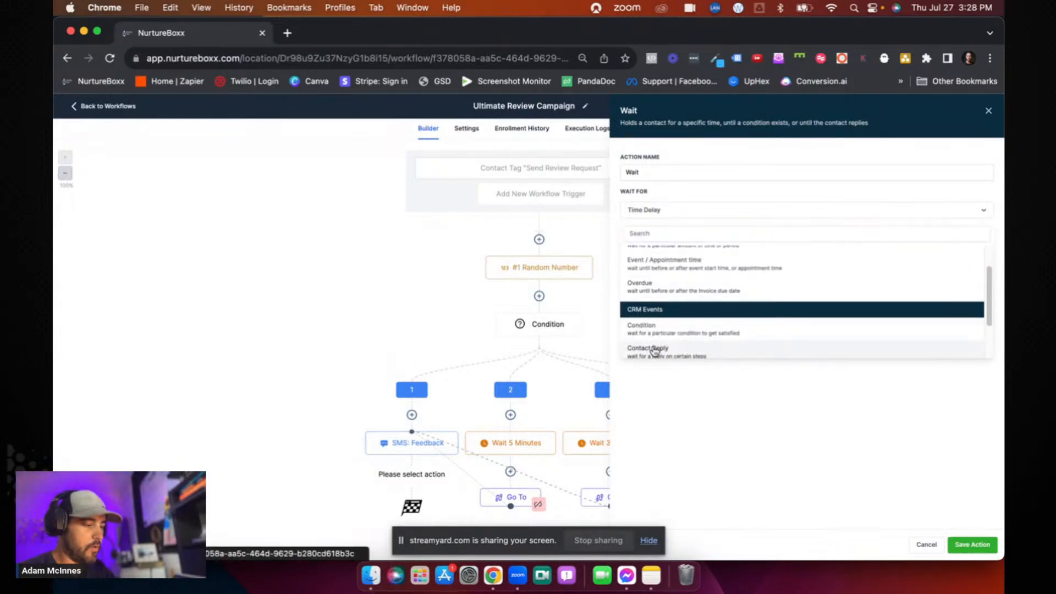
click(657, 349)
click(684, 245)
click(661, 299)
click(714, 344)
- Enable the timeout on the contact-reply wait and set it to 1 hour
click(631, 291)
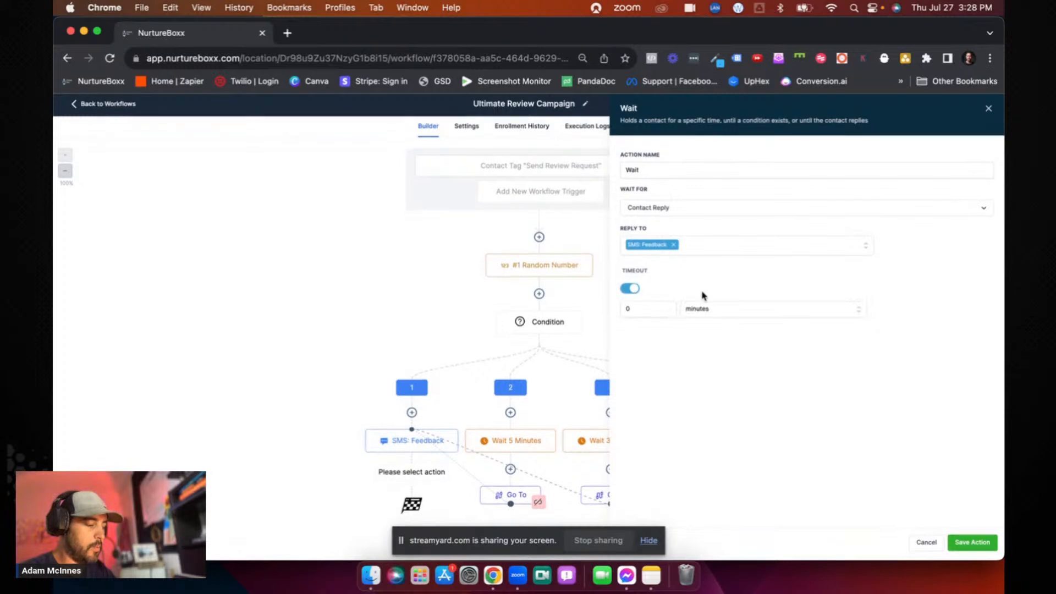
click(642, 312)
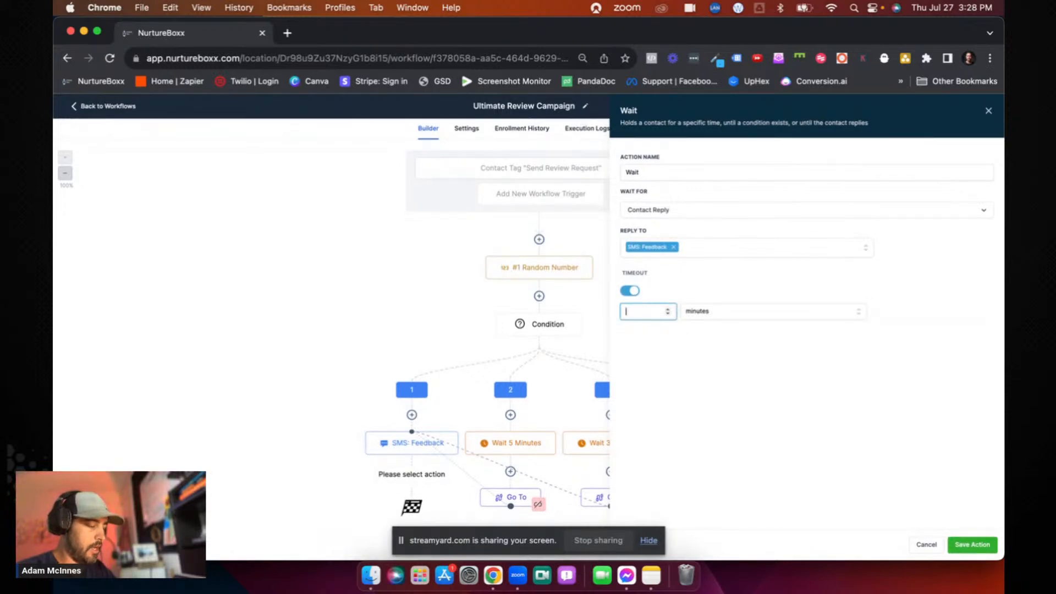
click(734, 315)
click(723, 348)
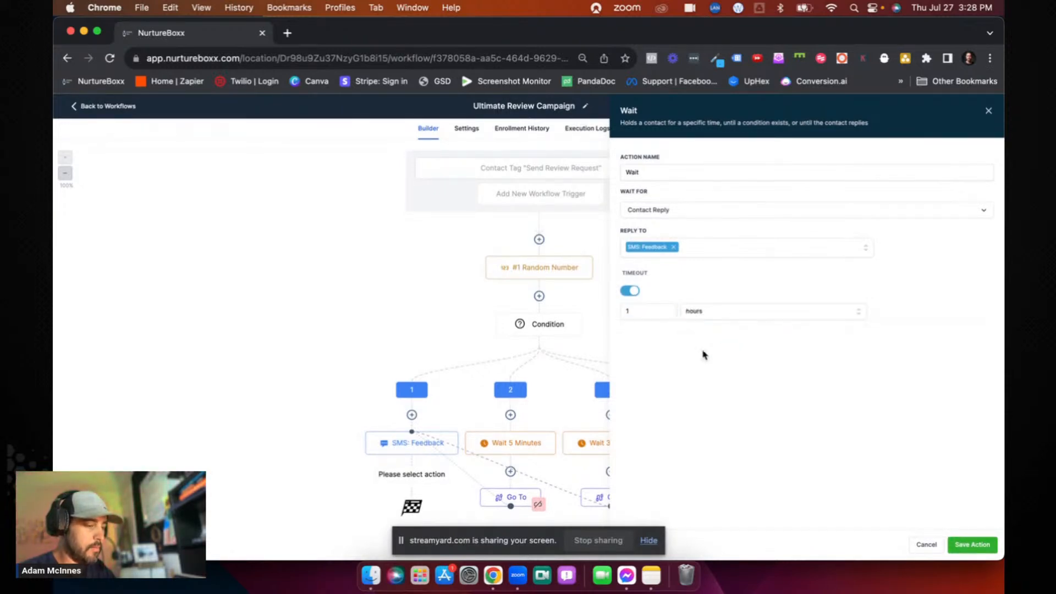
- Rename the contact-reply wait as "Wait 1 hour for response" and save the action
click(712, 177)
text(1 hour for response)
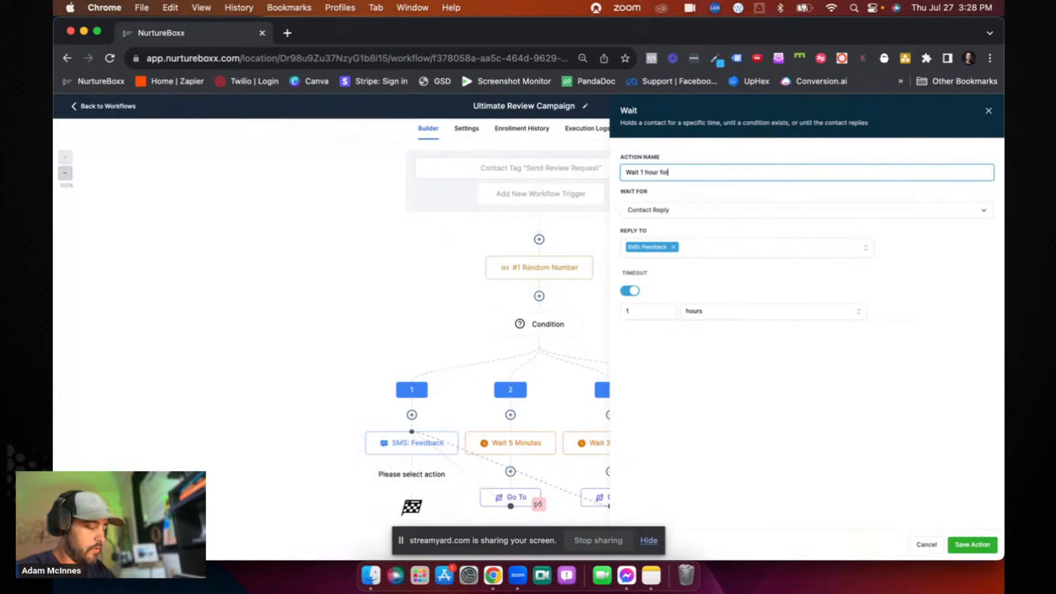
click(972, 544)
- Add an If / Else action after the 1-hour response wait and name its first branch "Negative Review"
click(407, 497)
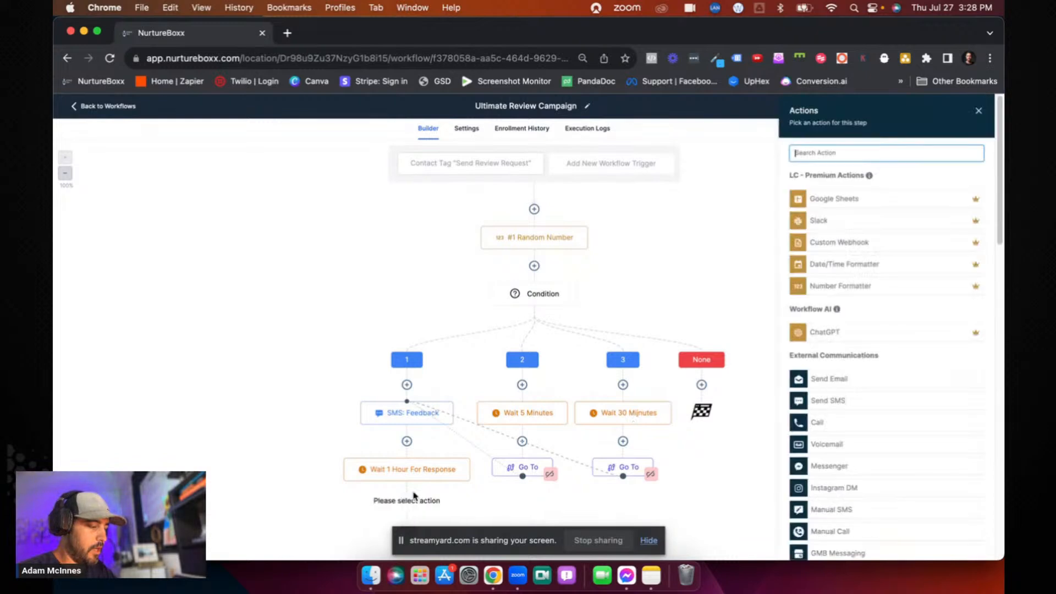
text(if)
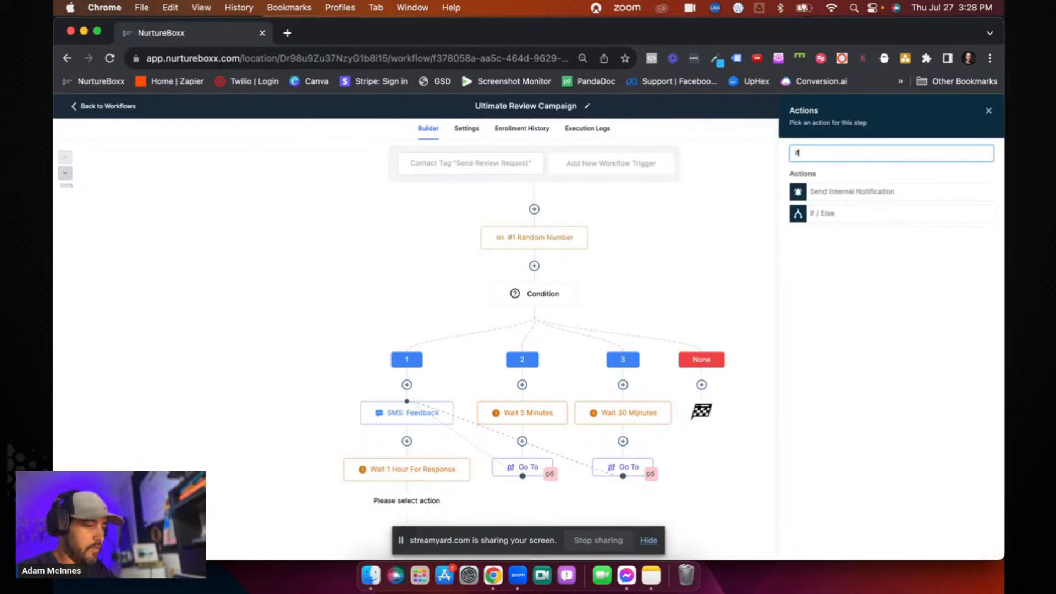
click(839, 215)
double_click(637, 236)
text(Nega)
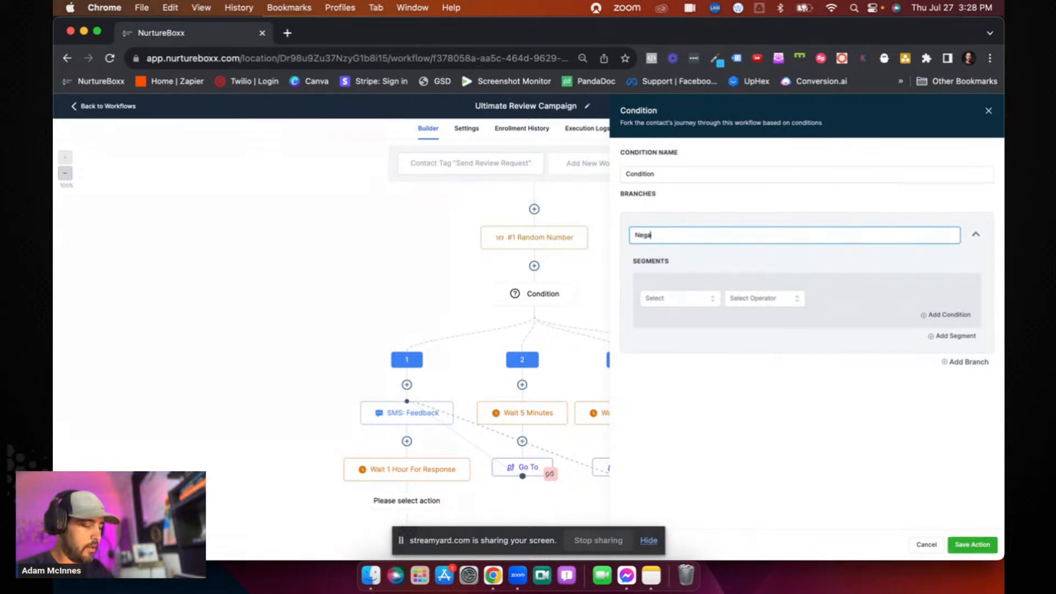
text(tive Review)
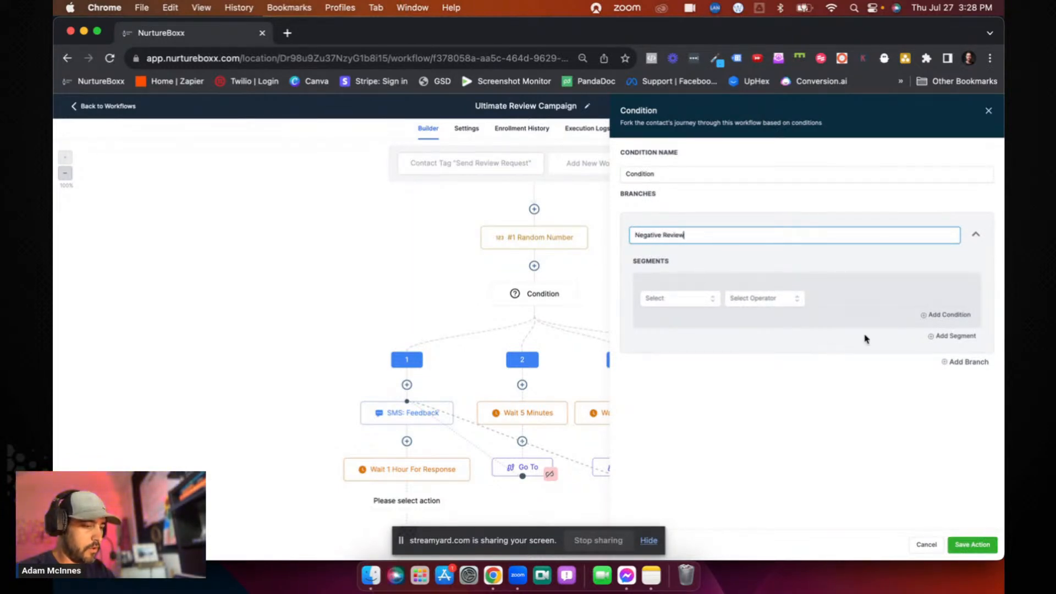
- Set the Negative Review branch's condition to Contact Reply's Replied message Contains 1
click(672, 303)
click(671, 336)
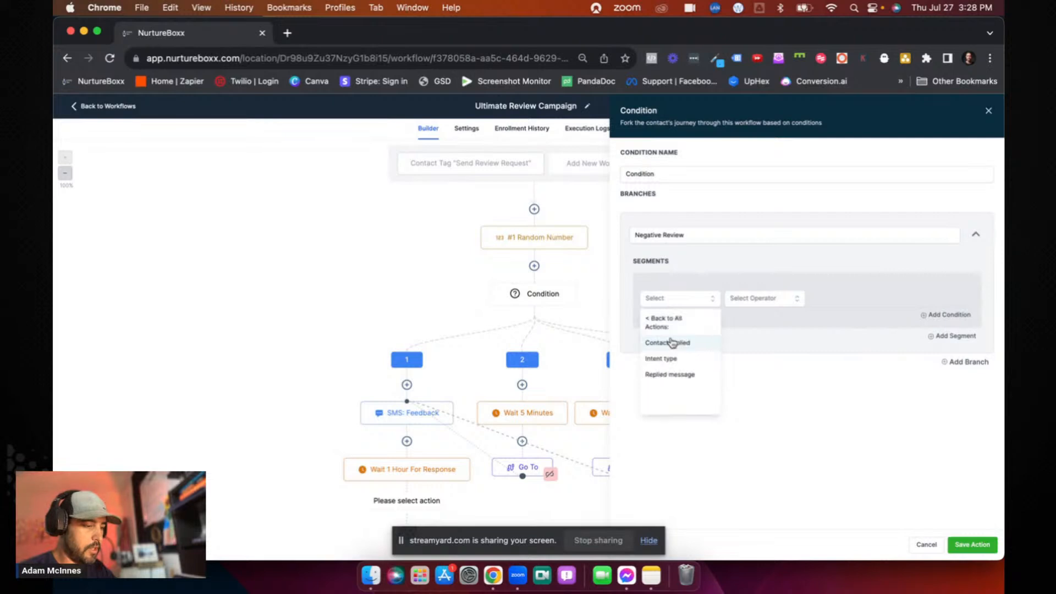
click(671, 372)
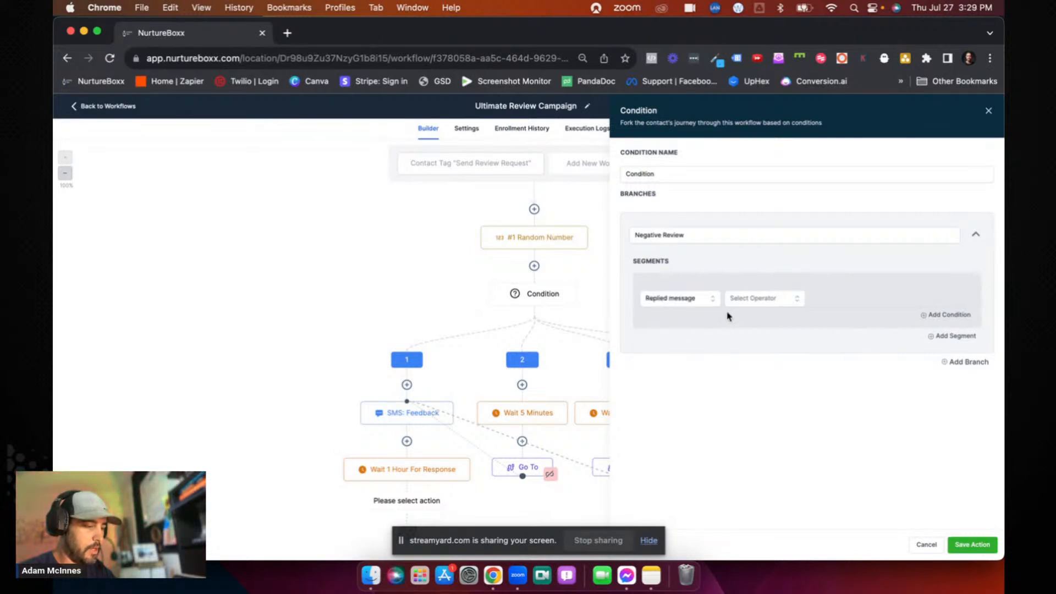
click(749, 300)
click(746, 351)
click(831, 298)
text(1)
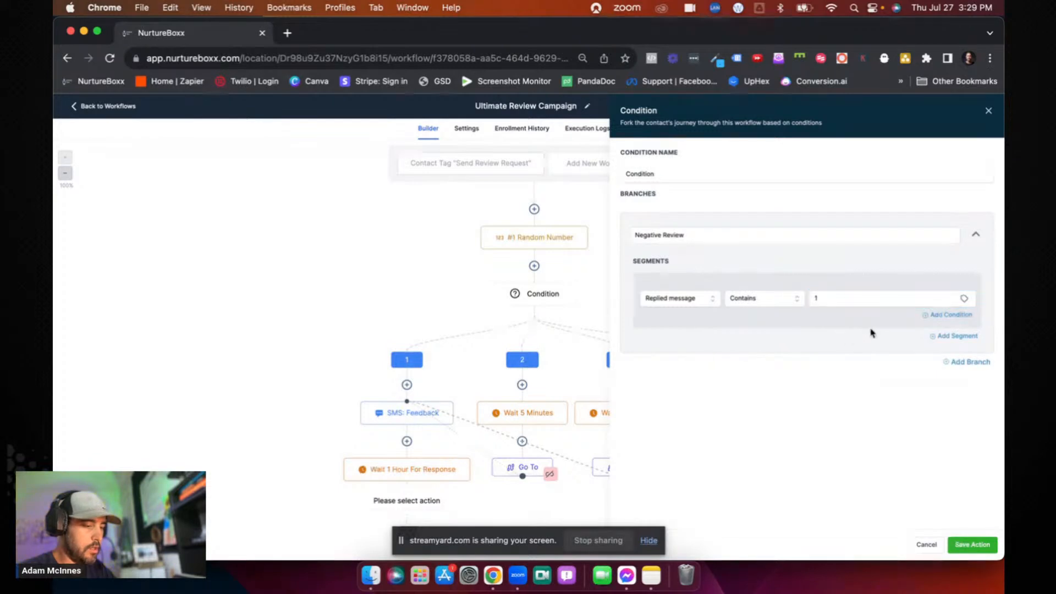
- Add a second condition to the Negative Review branch, joined with Or: Replied message Contains 2
click(941, 315)
click(672, 373)
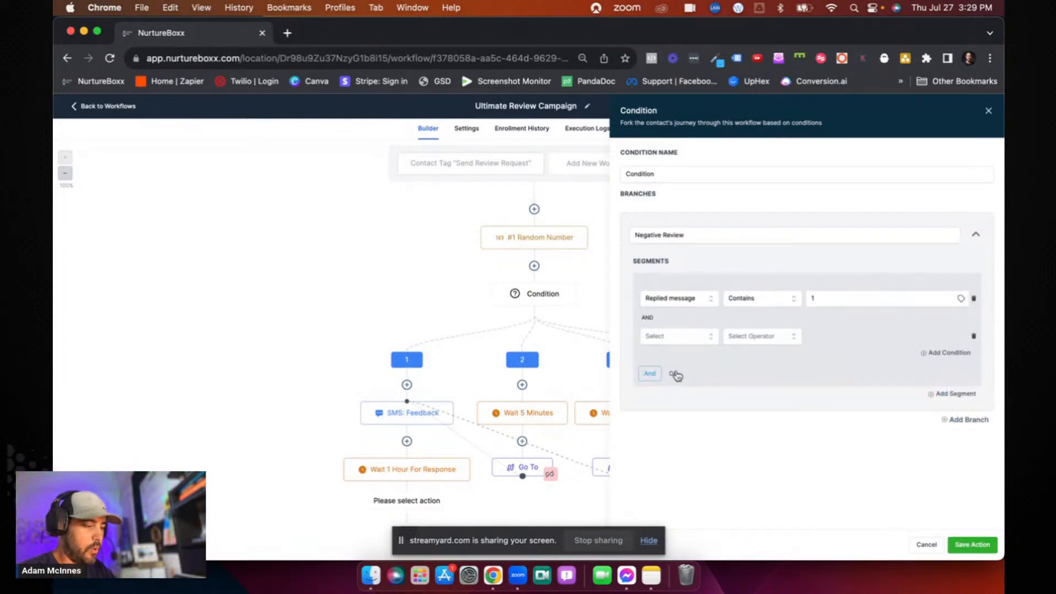
click(684, 337)
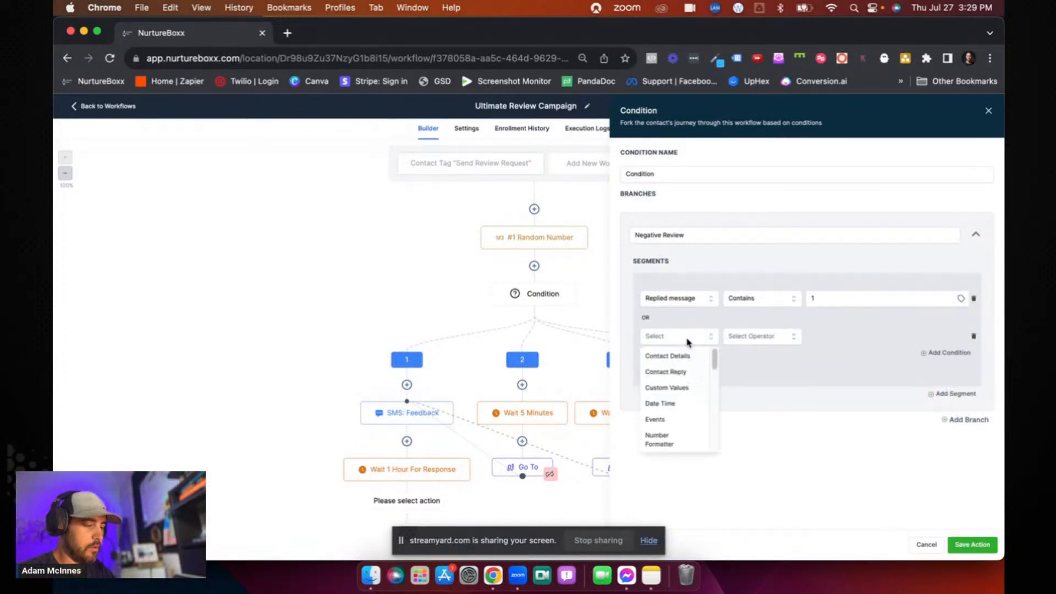
click(679, 372)
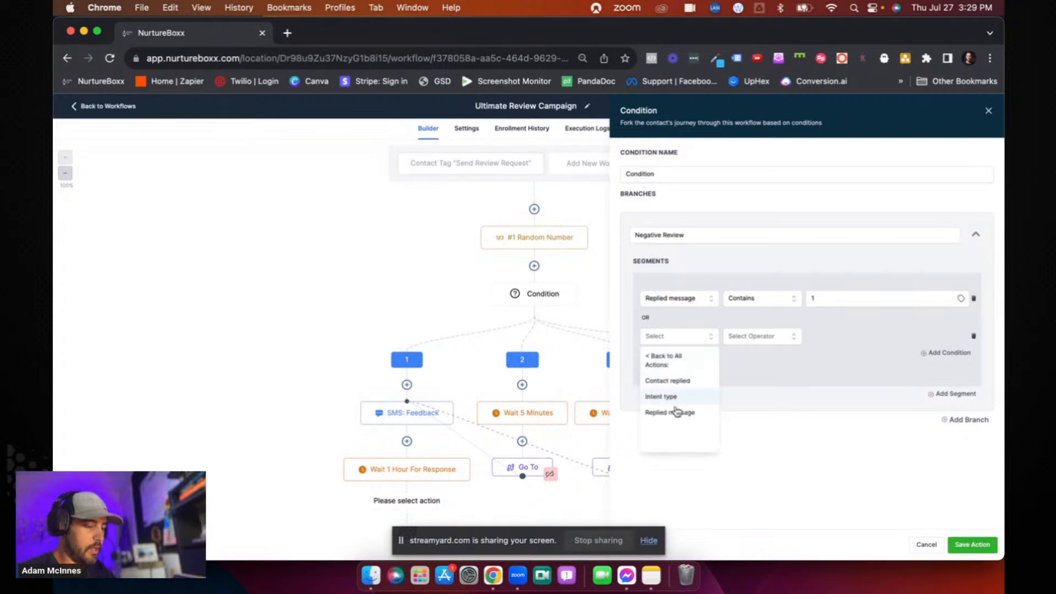
click(678, 412)
click(765, 341)
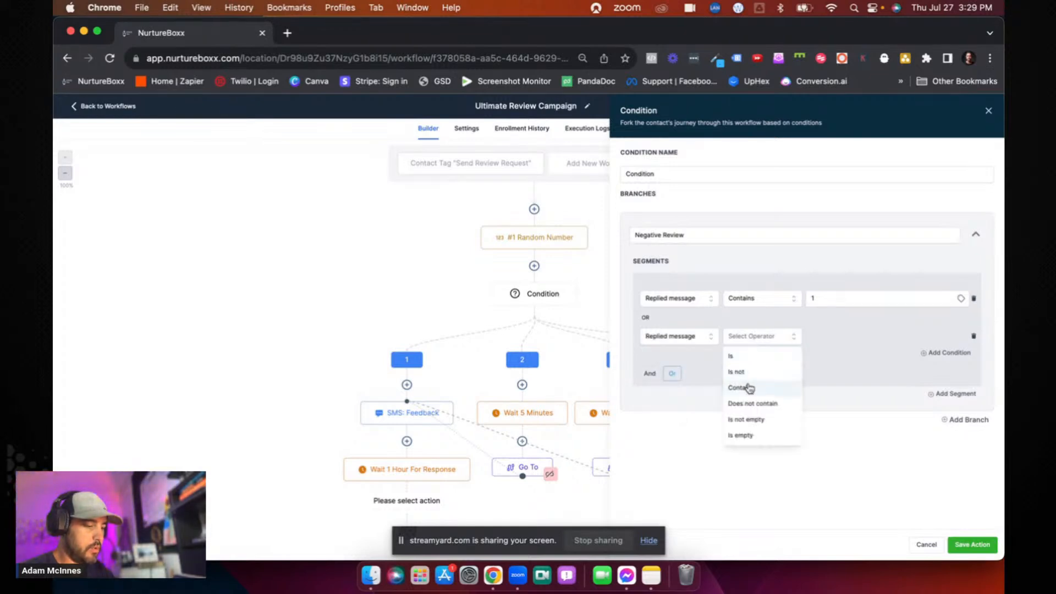
click(742, 387)
click(824, 338)
text(2)
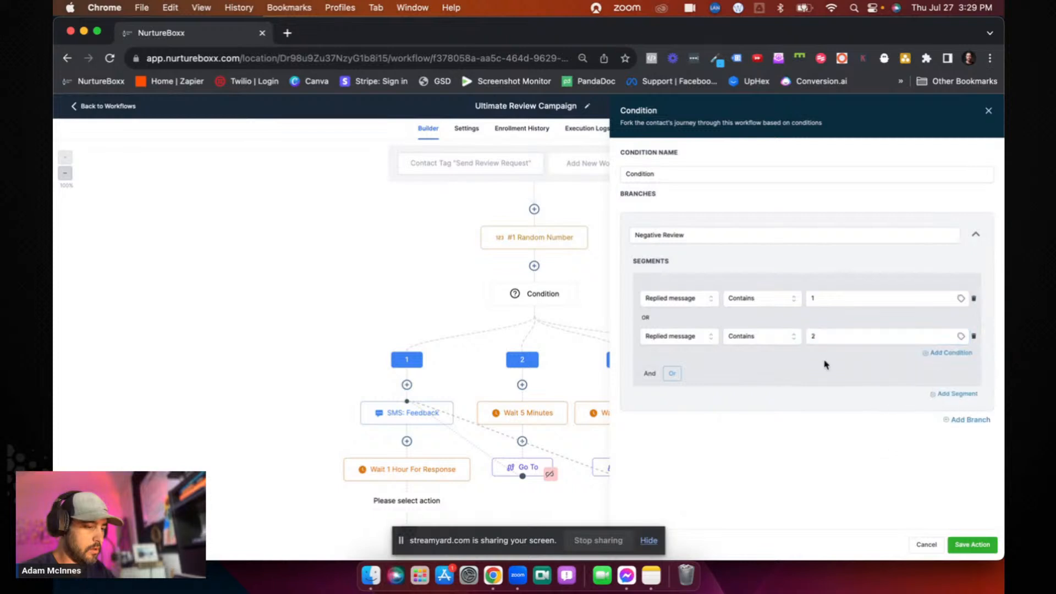
- Add a third Or condition to the Negative Review branch: Replied message Contains 3
click(929, 352)
click(688, 376)
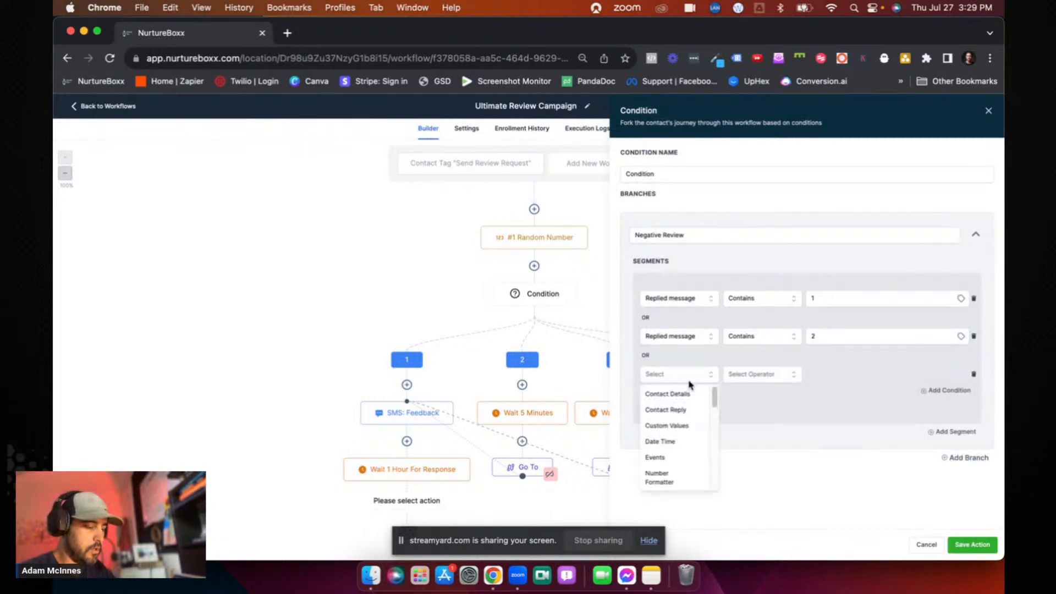
click(678, 412)
click(679, 457)
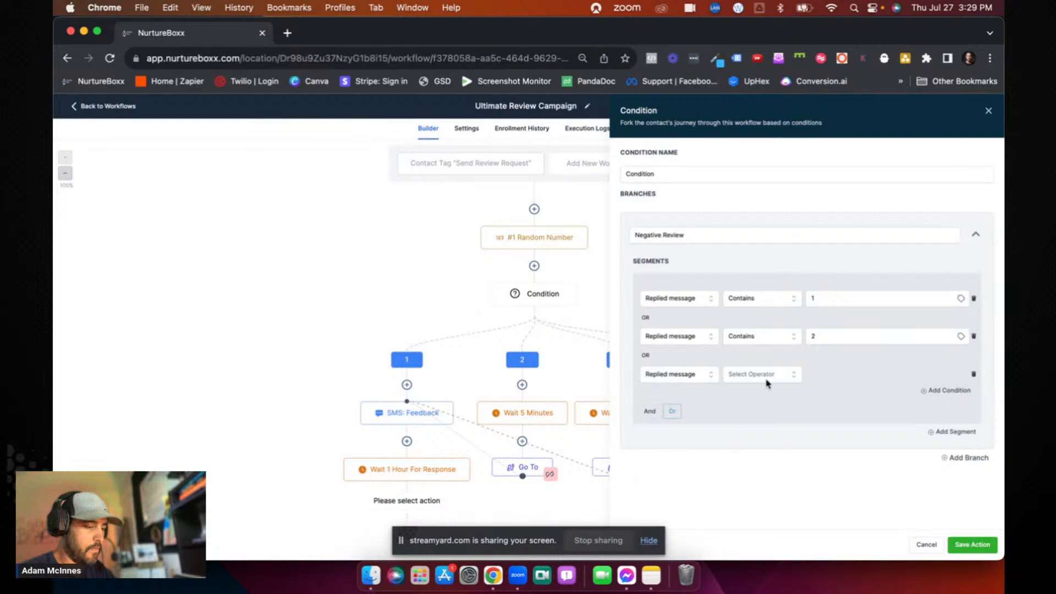
click(766, 385)
click(755, 426)
click(832, 374)
text(3)
click(806, 408)
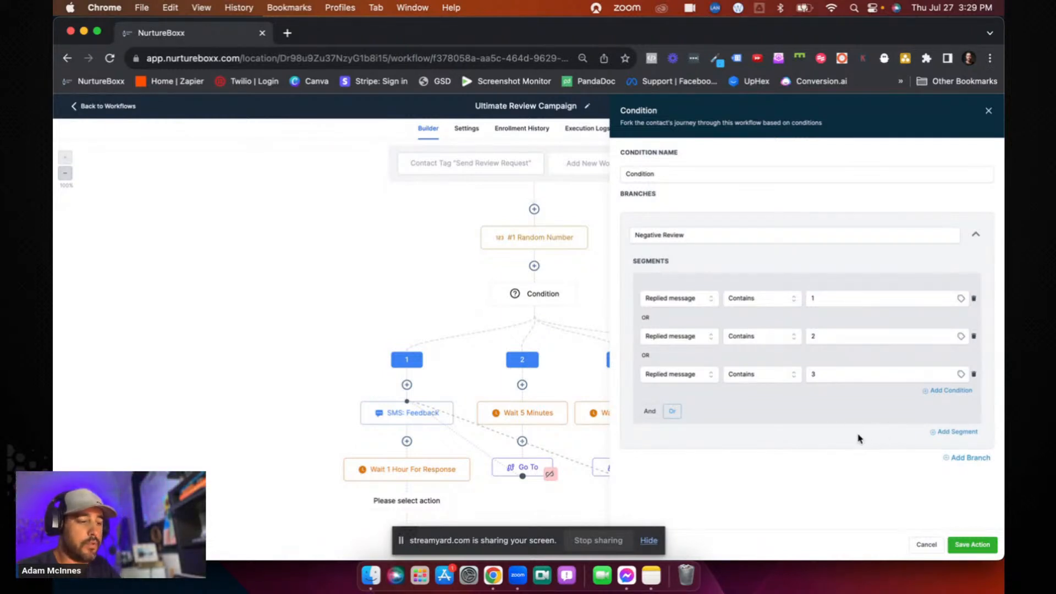
- Add a second branch to the If / Else condition and name it "Positive"
click(971, 458)
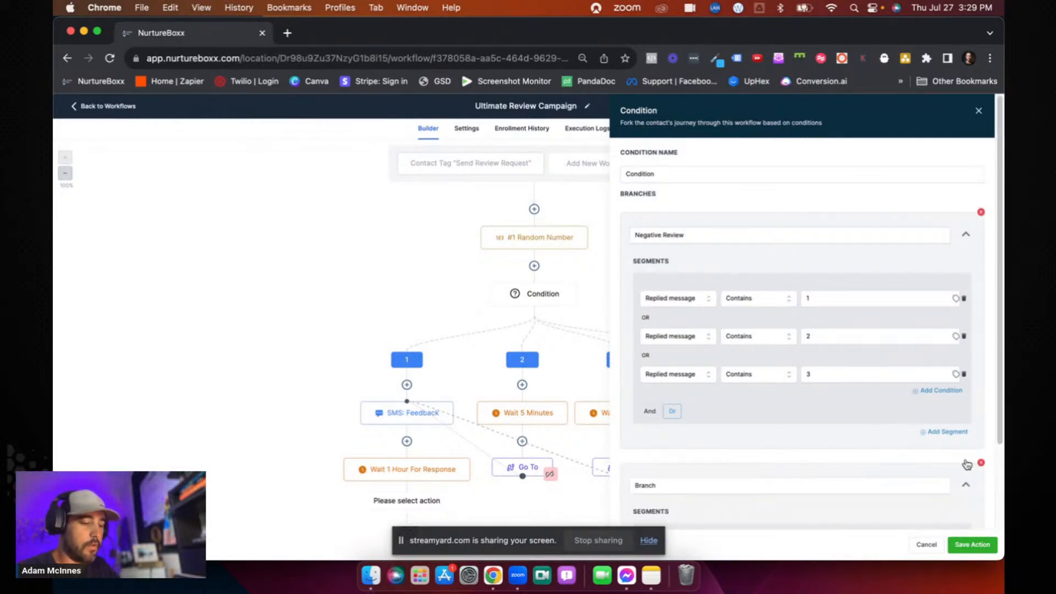
scroll(827, 457, down, 4)
double_click(647, 383)
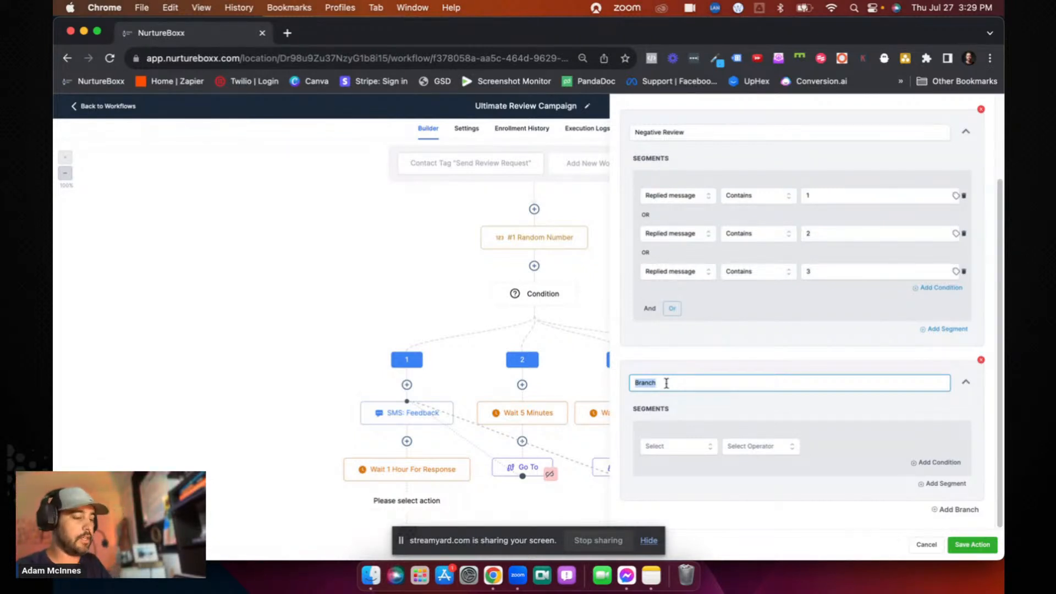
text(Posit)
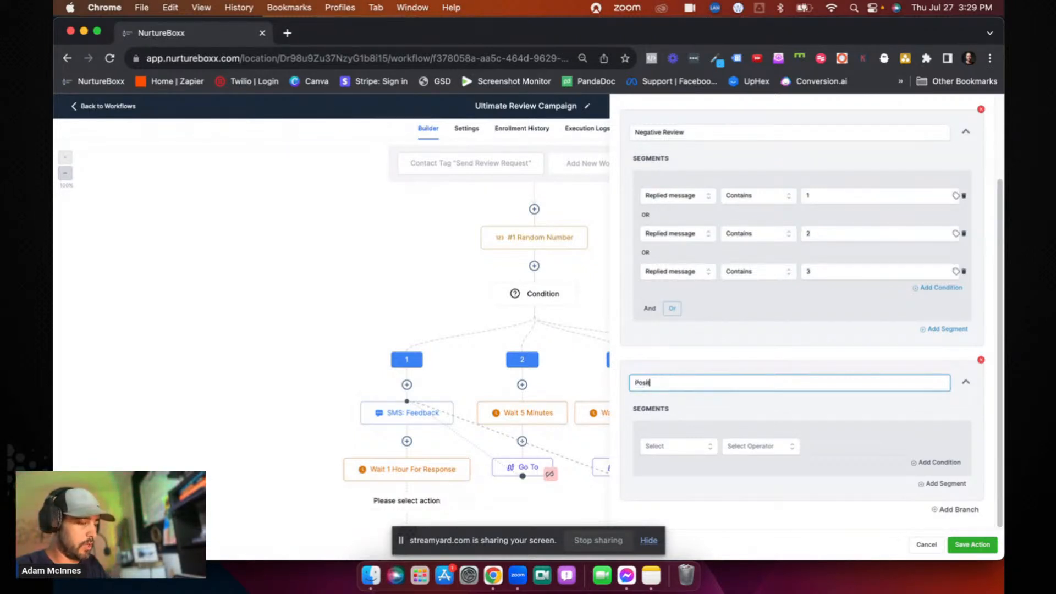
text(ive)
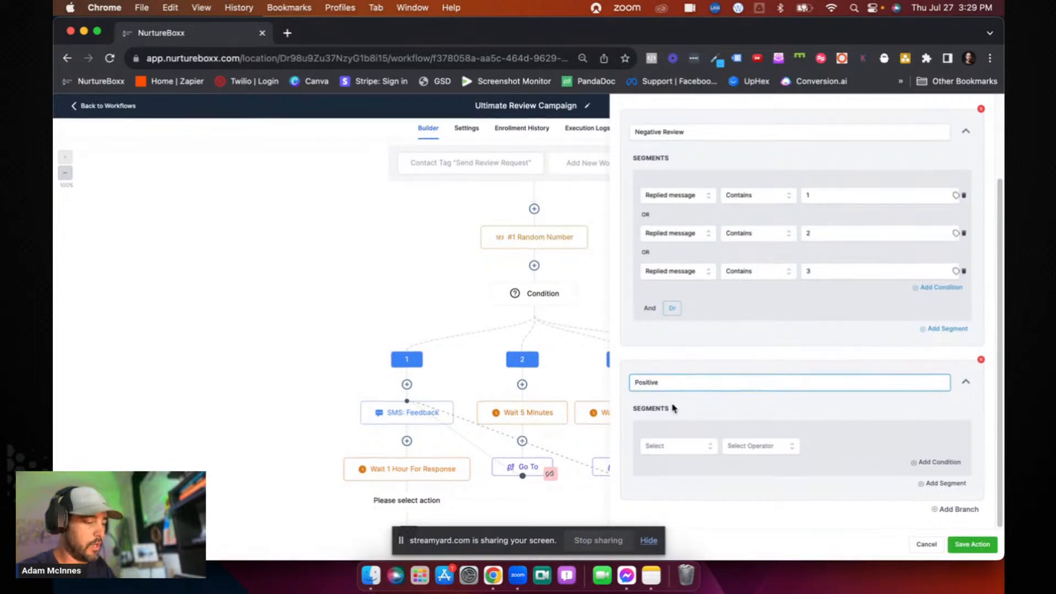
- Set the Positive branch's condition to Contact Reply's Replied message Is 4
click(675, 447)
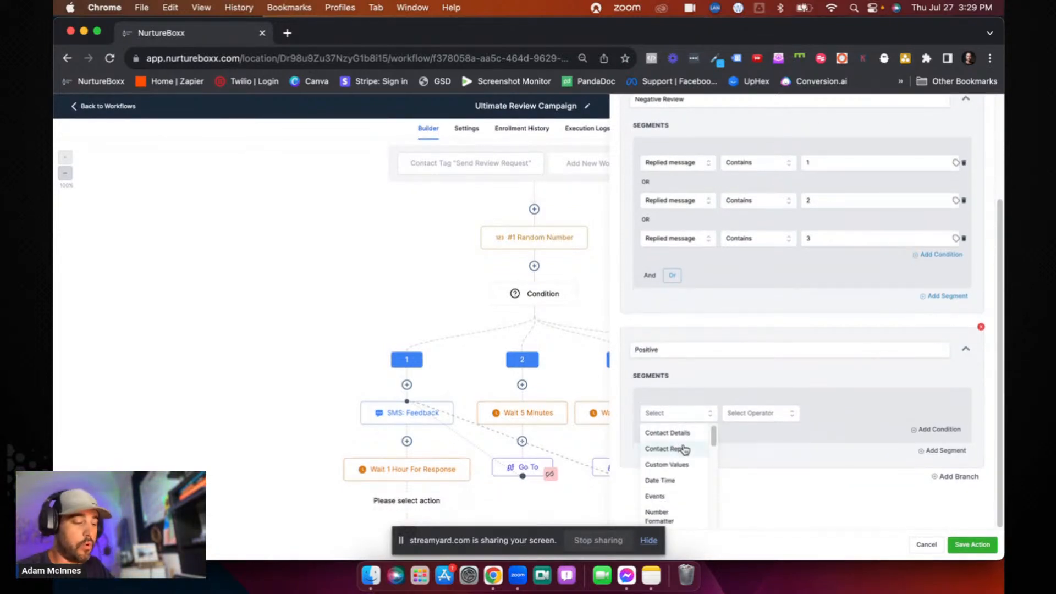
click(684, 449)
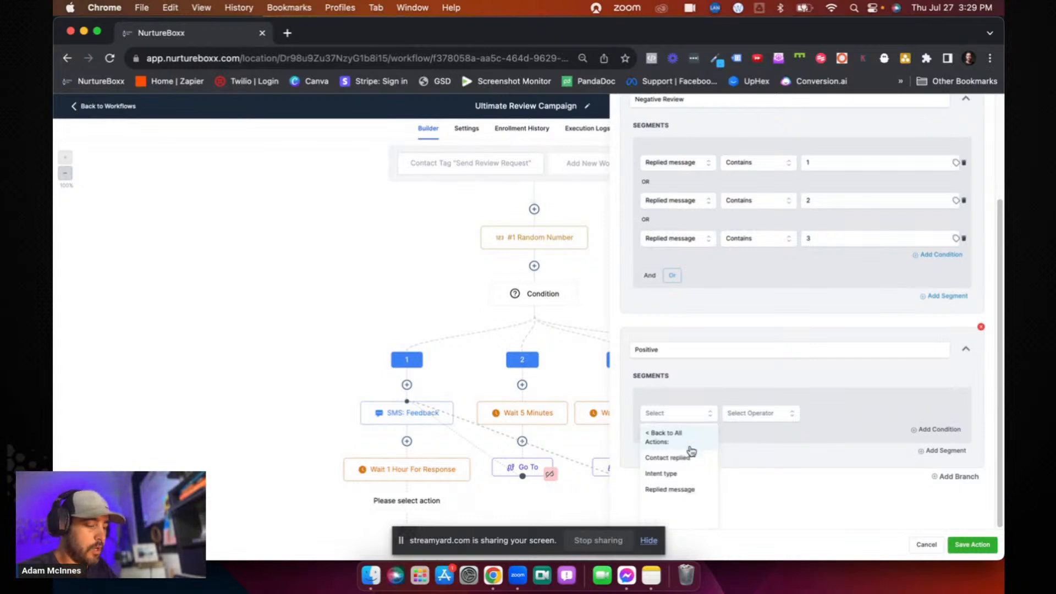
click(670, 489)
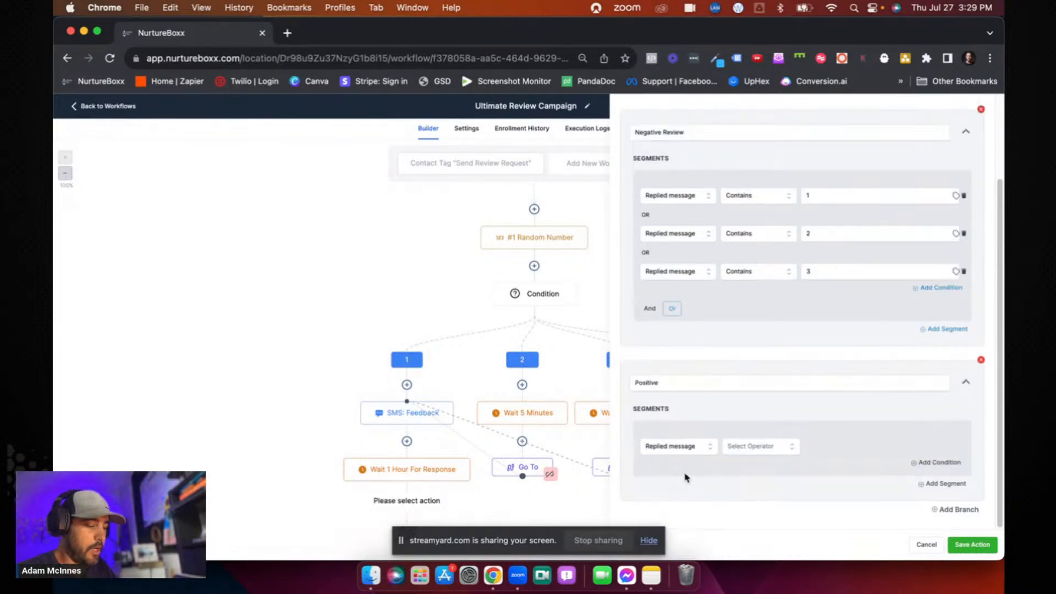
click(749, 446)
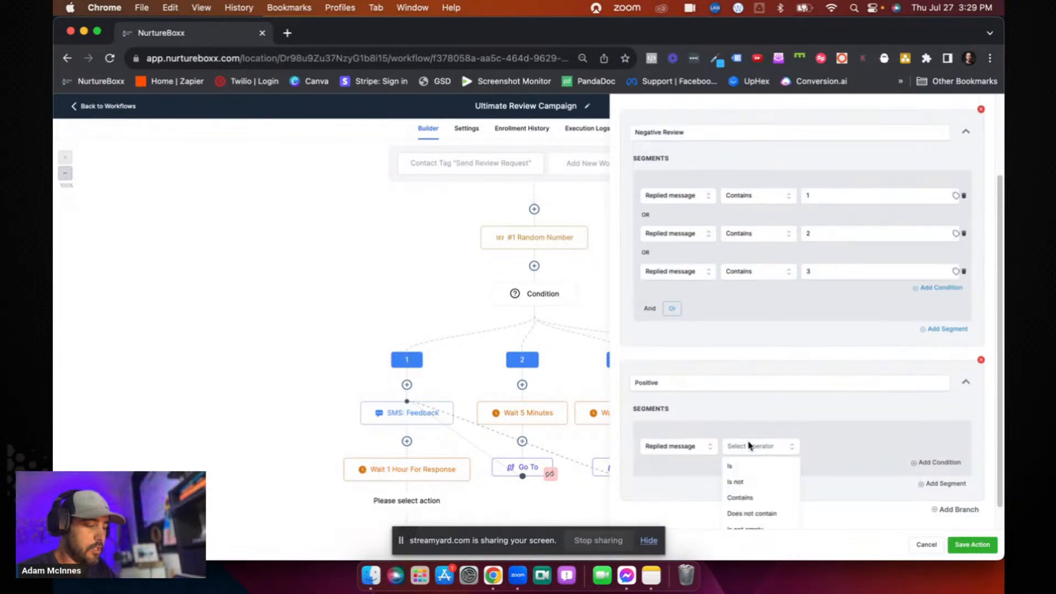
click(744, 473)
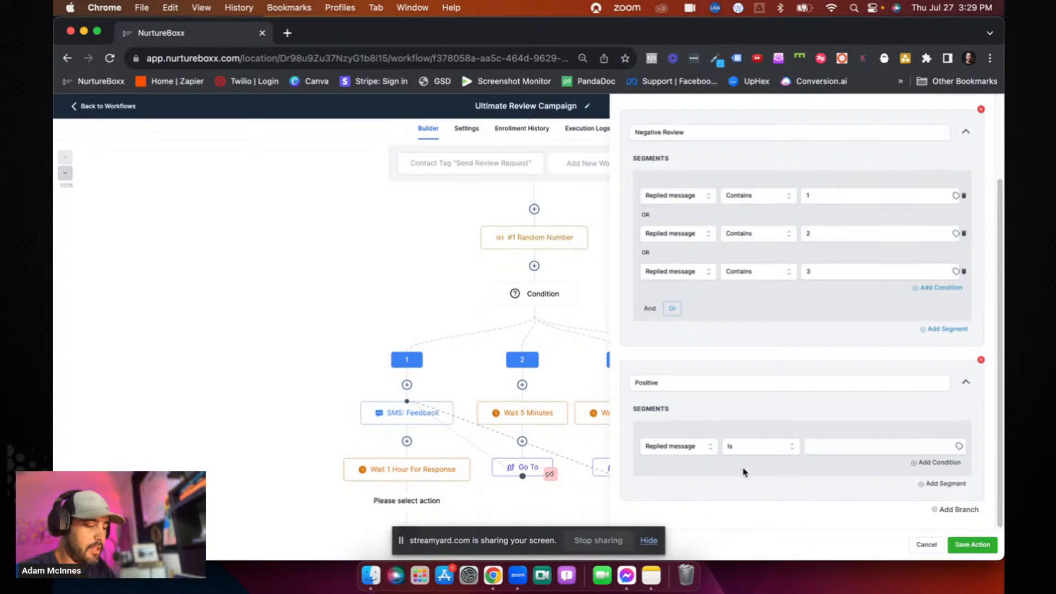
click(812, 447)
text(4)
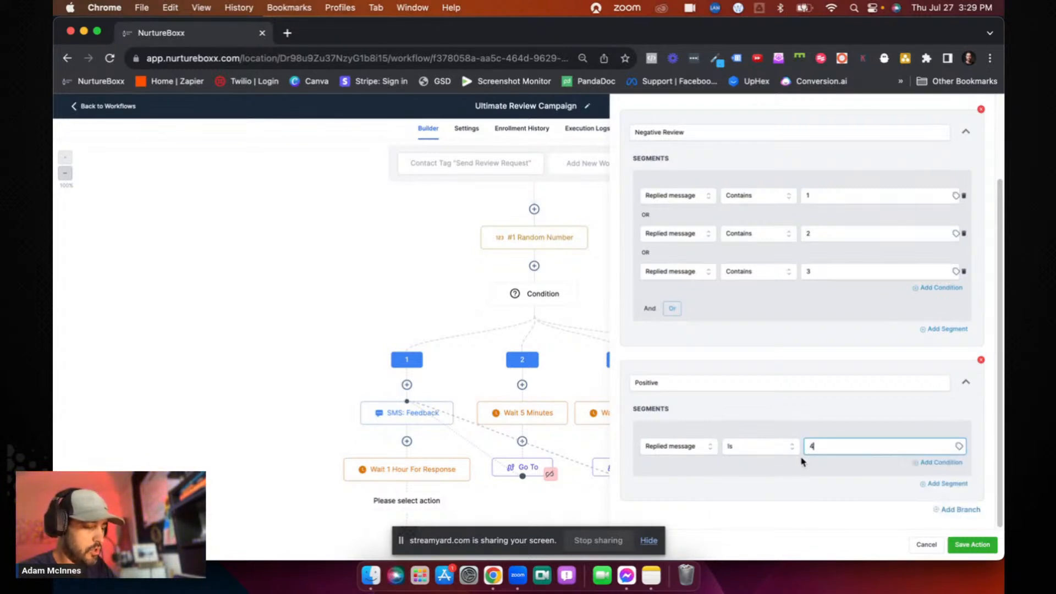
- Add a second condition to the Positive branch, joined with Or, using Replied message and the operator Is
click(932, 462)
scroll(859, 450, down, 1)
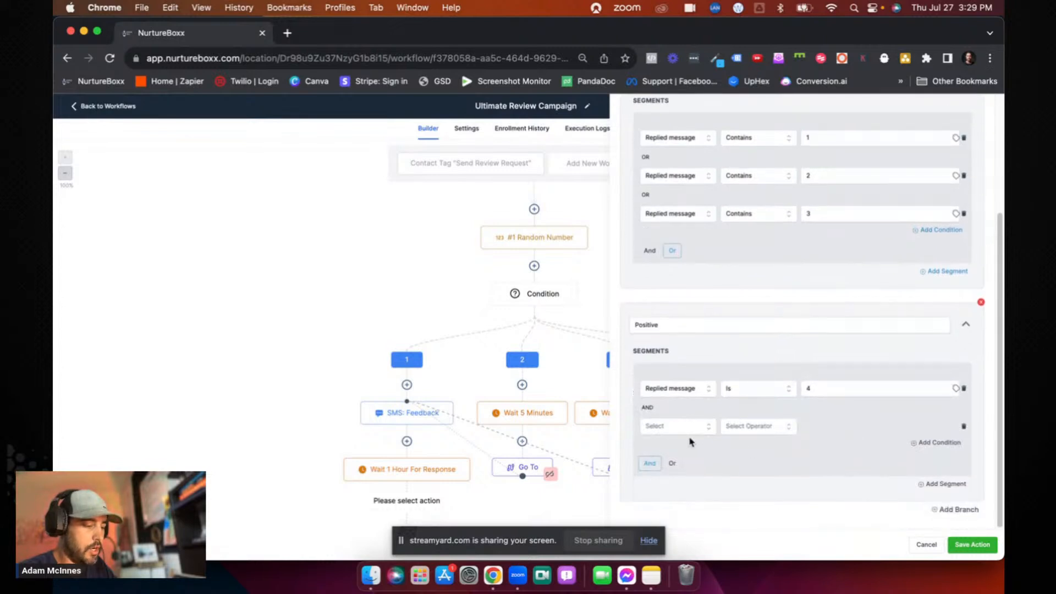
click(673, 463)
click(687, 429)
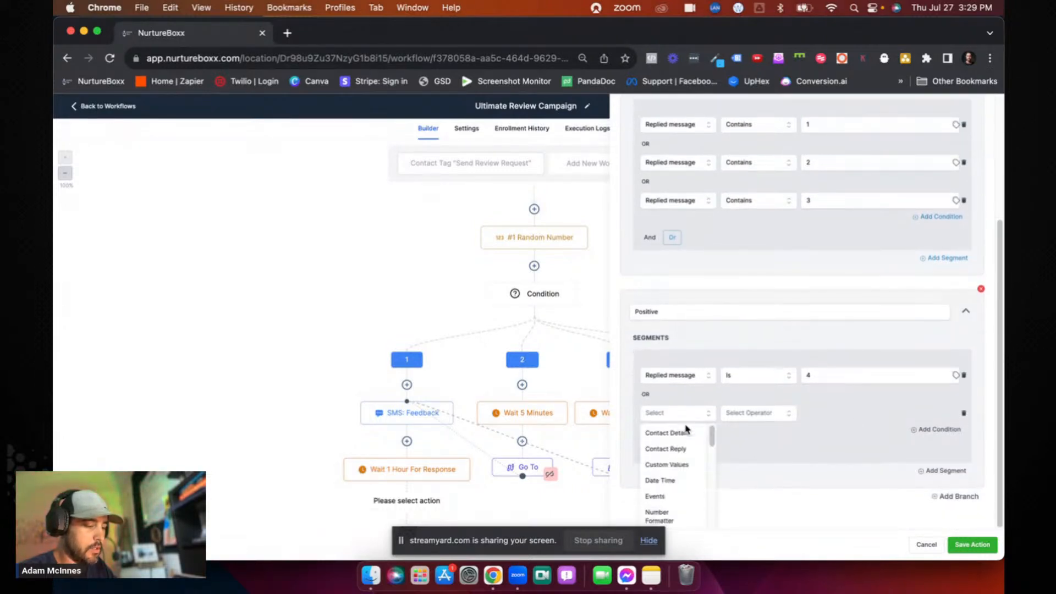
click(673, 452)
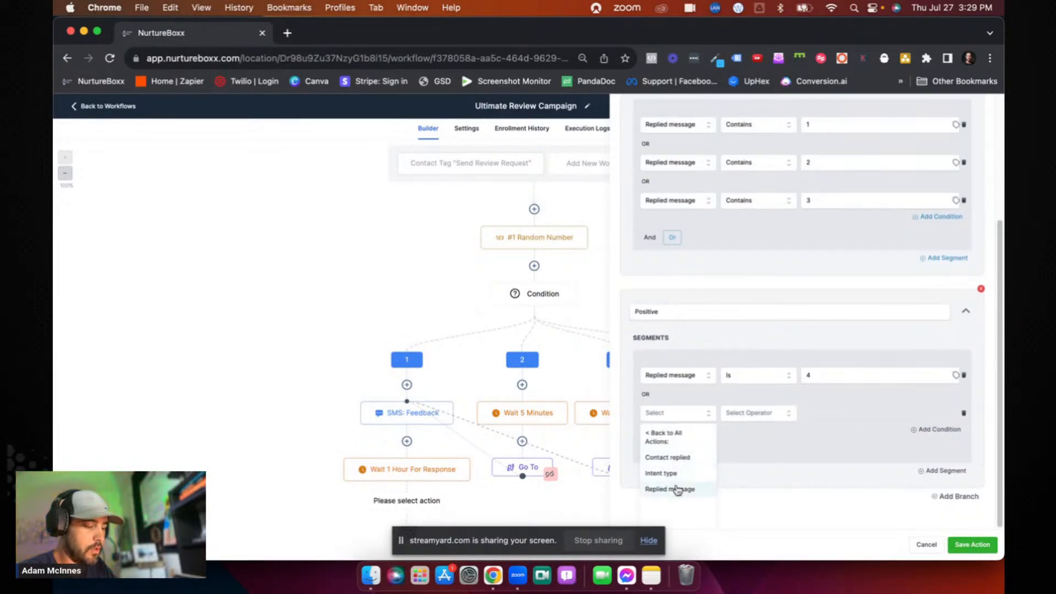
click(676, 487)
click(755, 432)
click(746, 446)
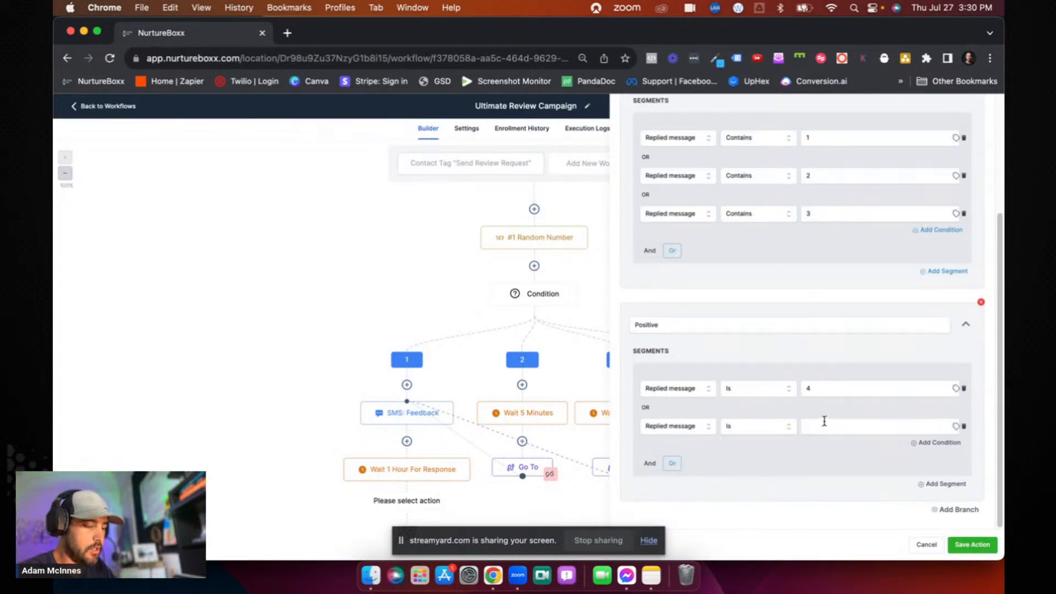
- Change both Positive branch conditions to the Contains operator, with 4 for the first and 5 for the second
click(757, 389)
click(756, 436)
click(819, 388)
text(4)
click(769, 432)
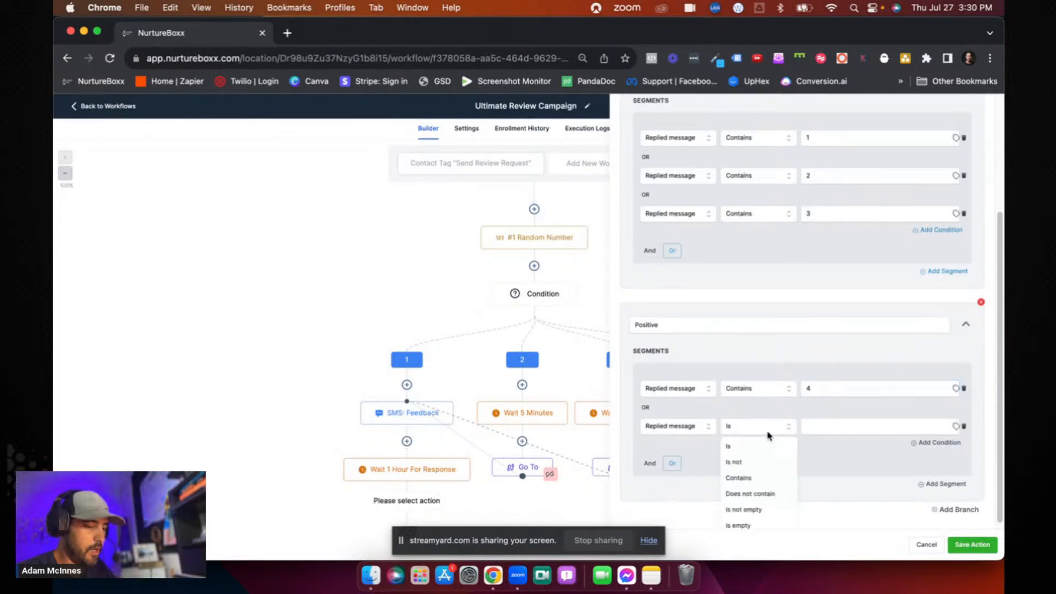
click(761, 461)
click(819, 426)
text(5)
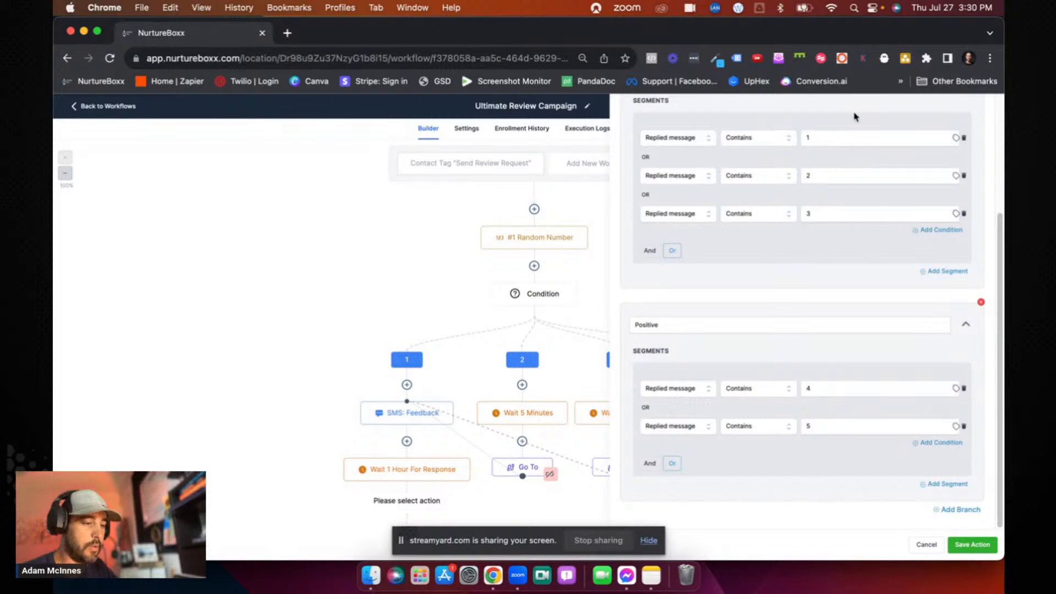
click(957, 426)
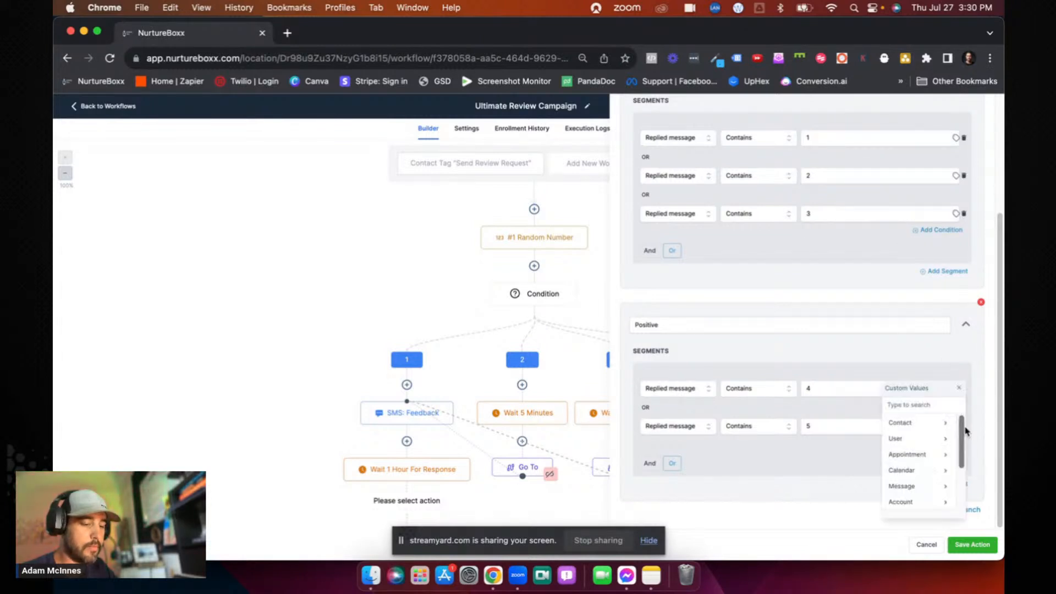
click(959, 388)
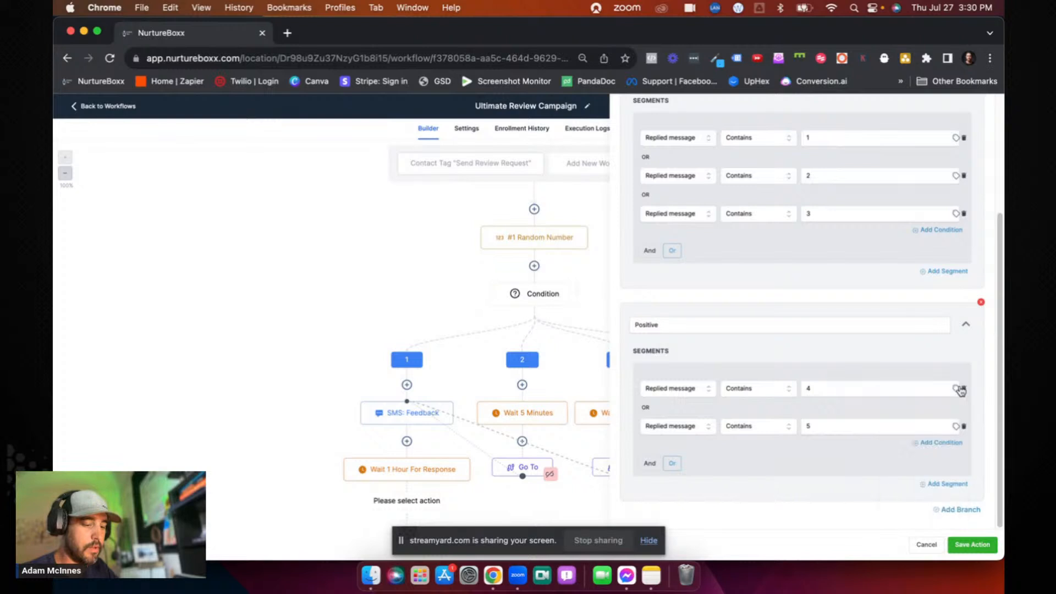
click(963, 428)
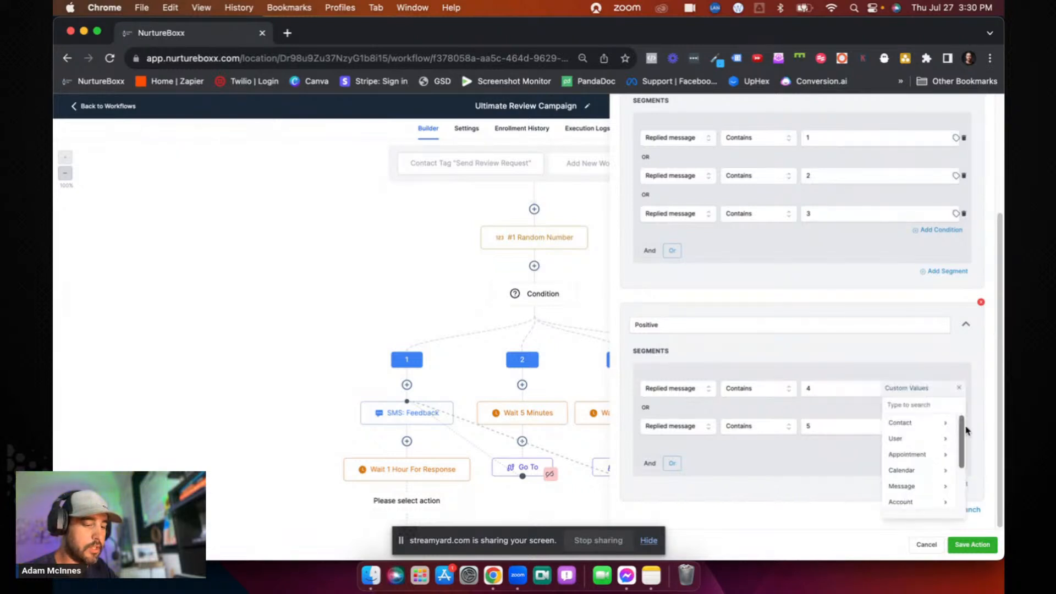
click(959, 388)
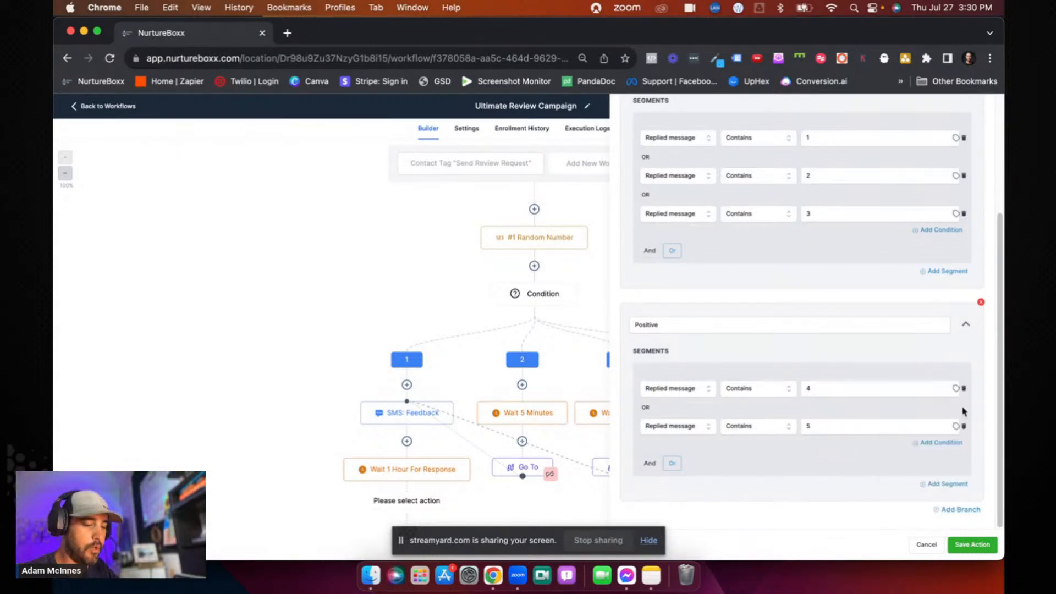
click(965, 428)
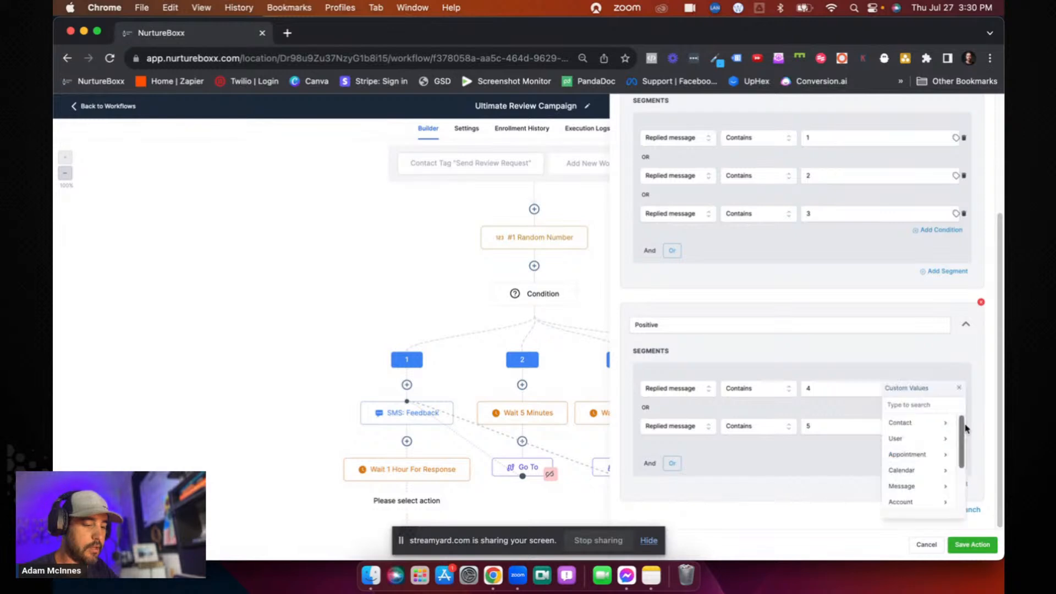
click(959, 389)
- Add a second segment to the Positive branch, joined with Or, with the condition Contact Reply's Replied message Contains 5
click(943, 483)
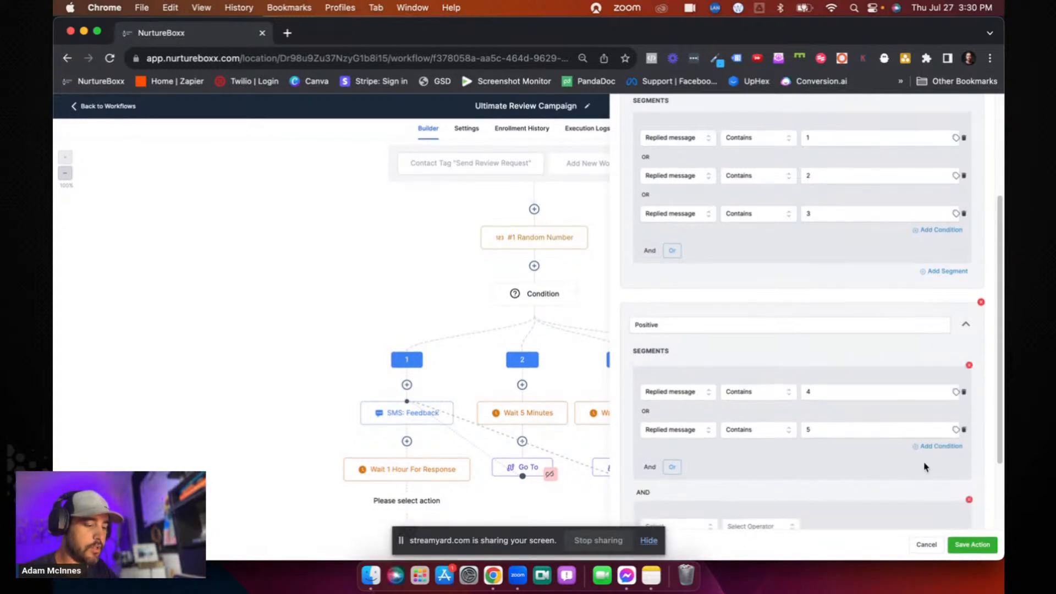
scroll(929, 465, down, 3)
click(672, 483)
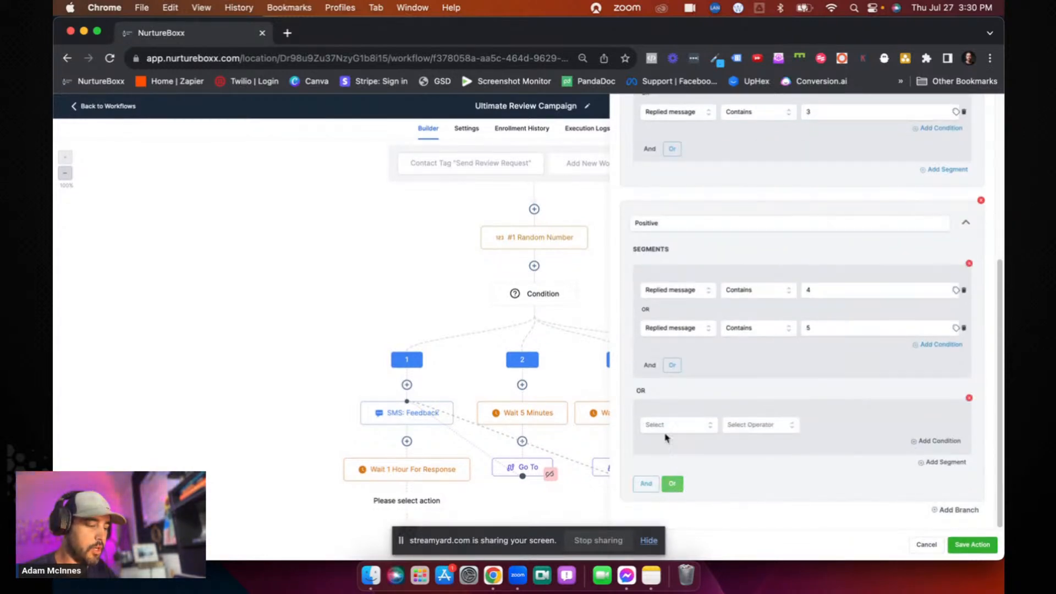
click(680, 425)
click(680, 444)
click(680, 489)
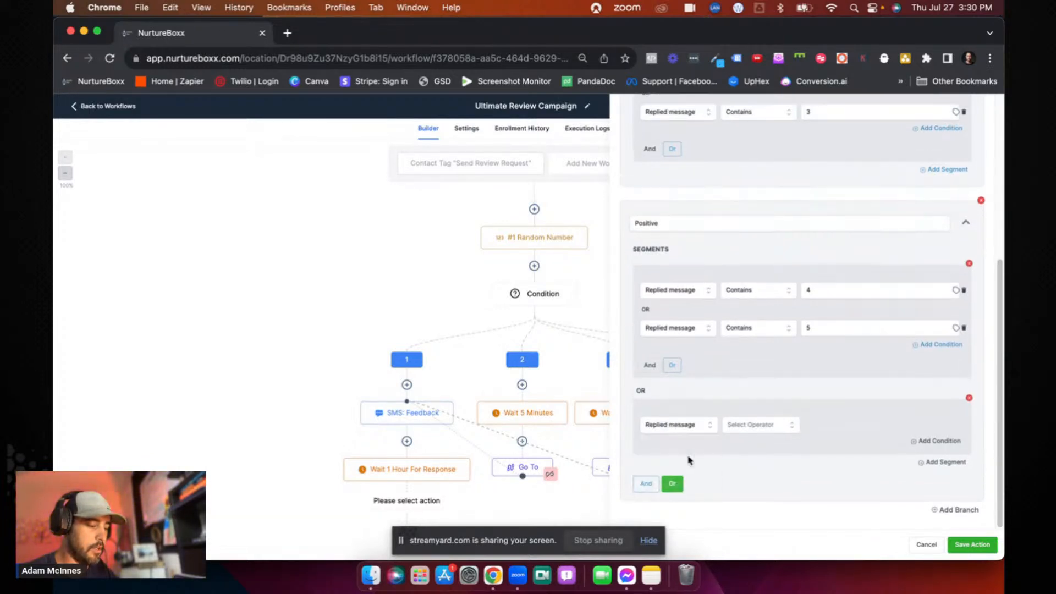
click(740, 428)
click(750, 477)
click(839, 428)
text(5)
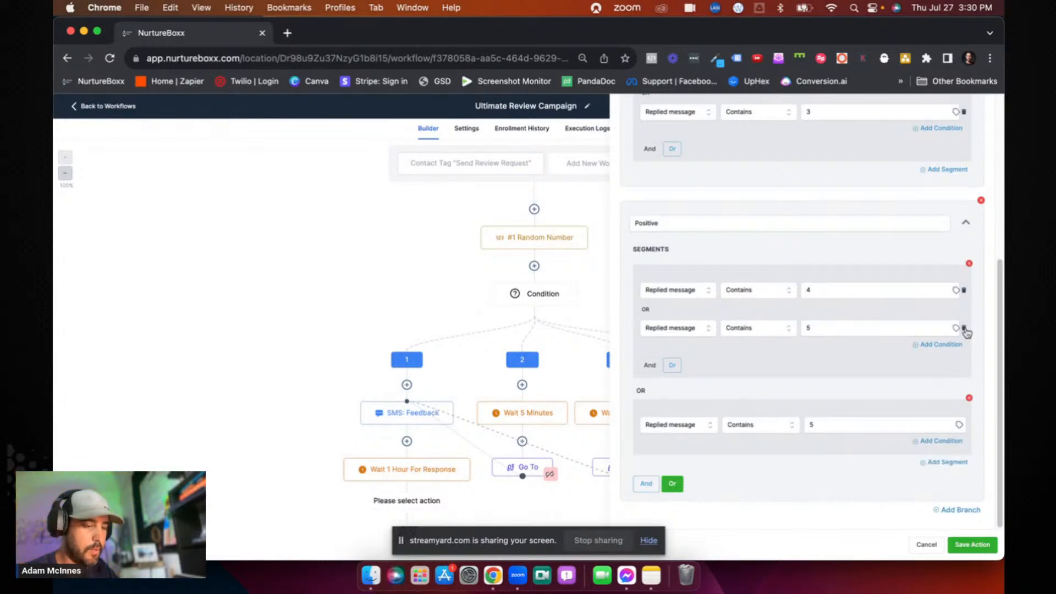
- Save the If / Else condition and hide the screen-sharing notice covering the workflow
click(956, 329)
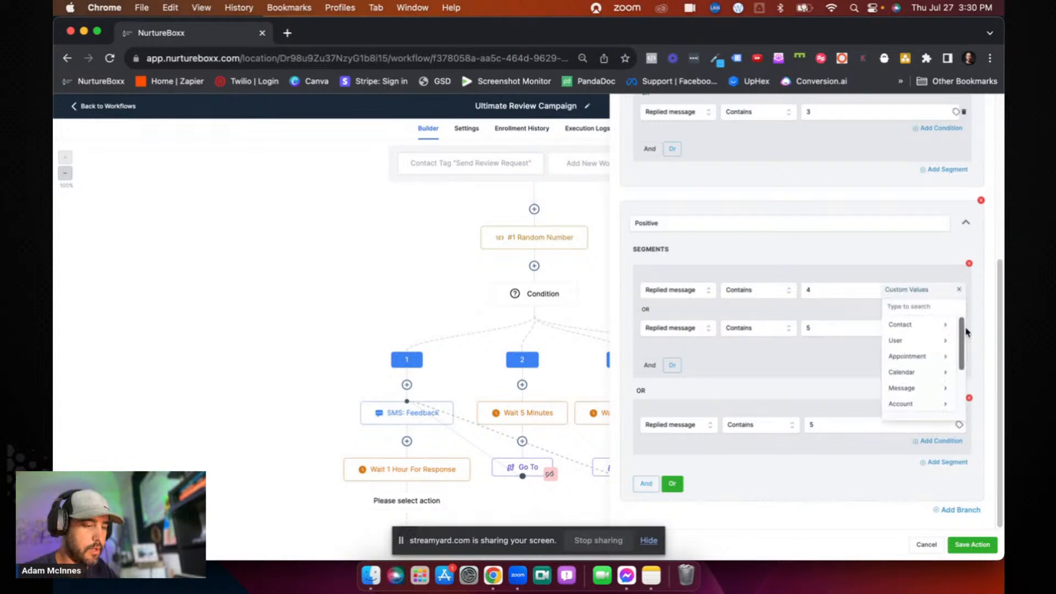
click(959, 291)
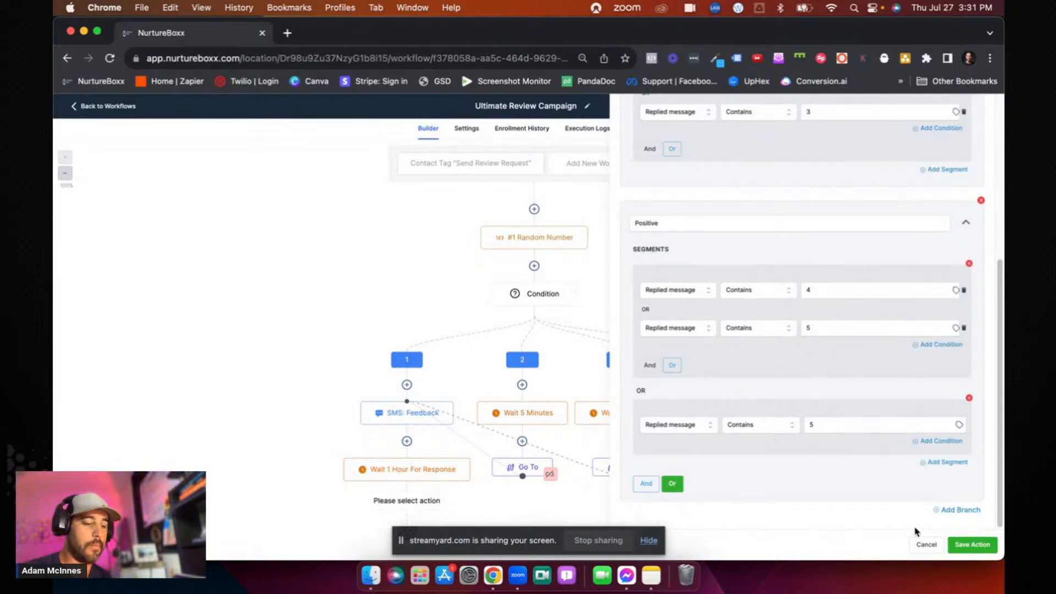
click(973, 545)
scroll(731, 464, down, 3)
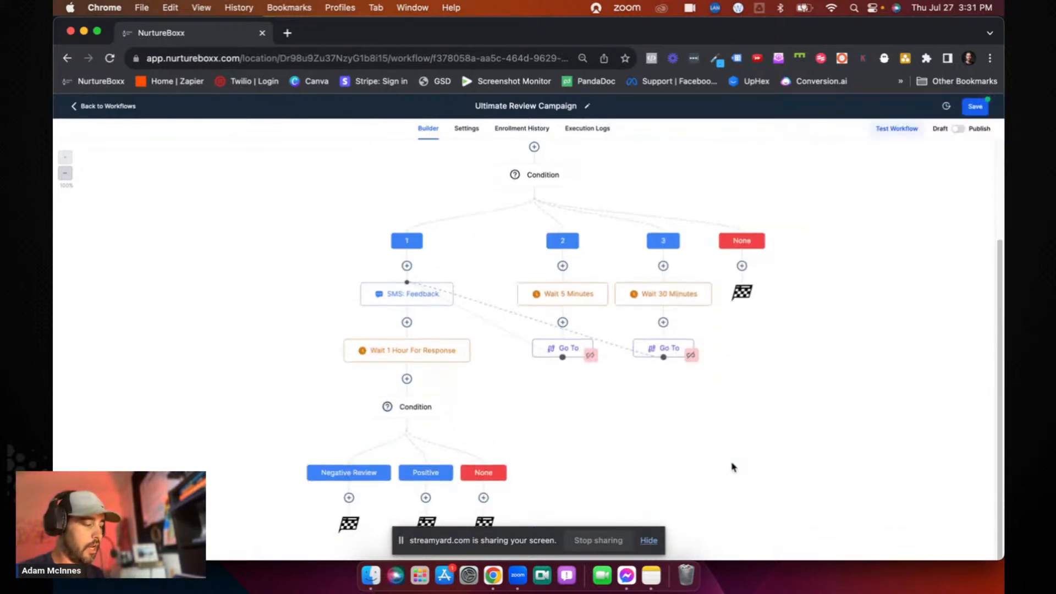
click(648, 540)
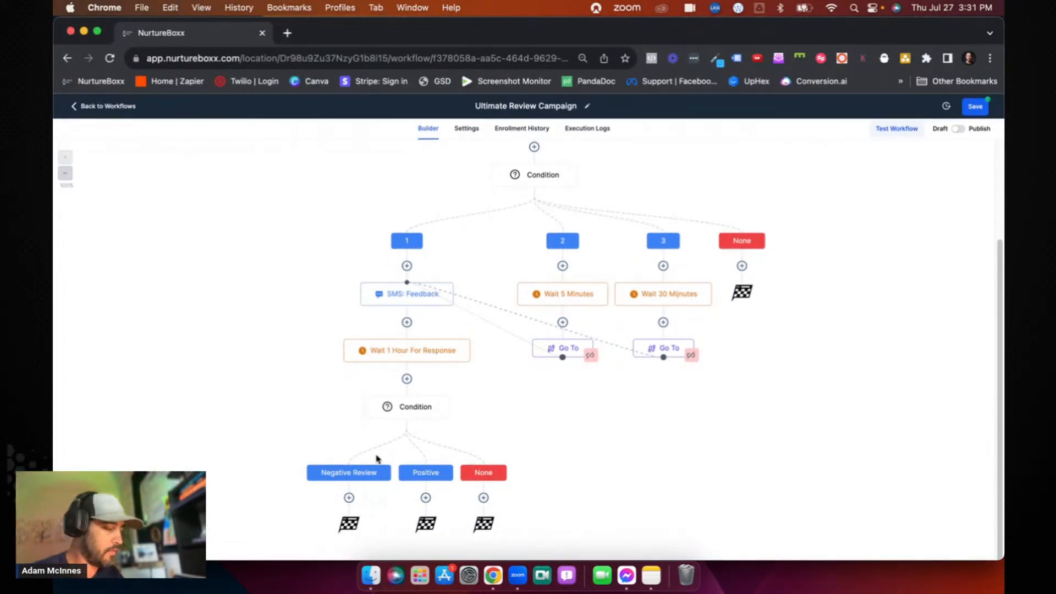
- Reopen the condition below the one-hour wait and add a third branch named "No Keyword Response"
click(419, 406)
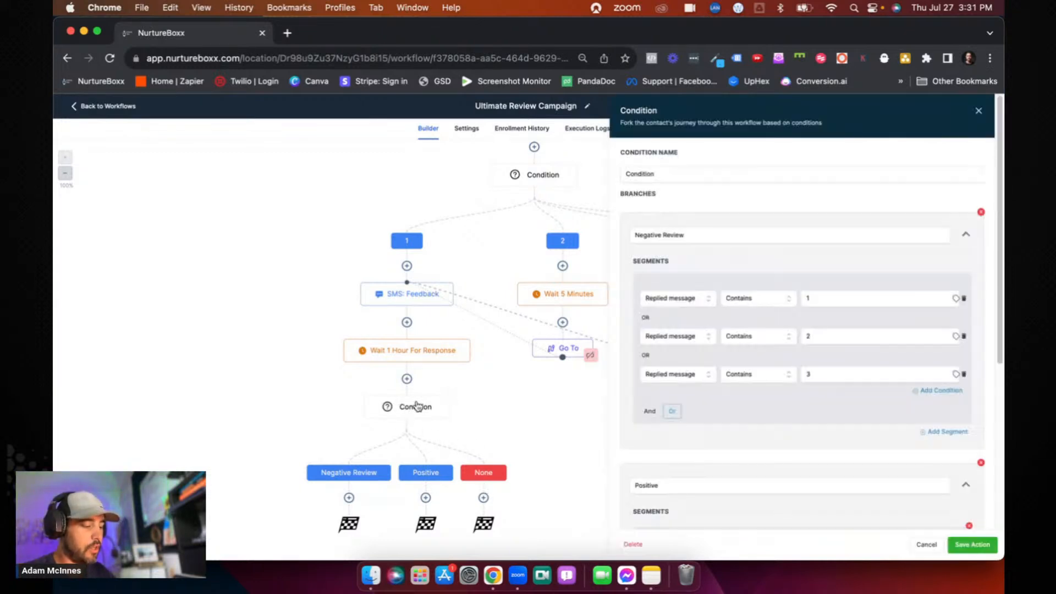
scroll(821, 419, down, 5)
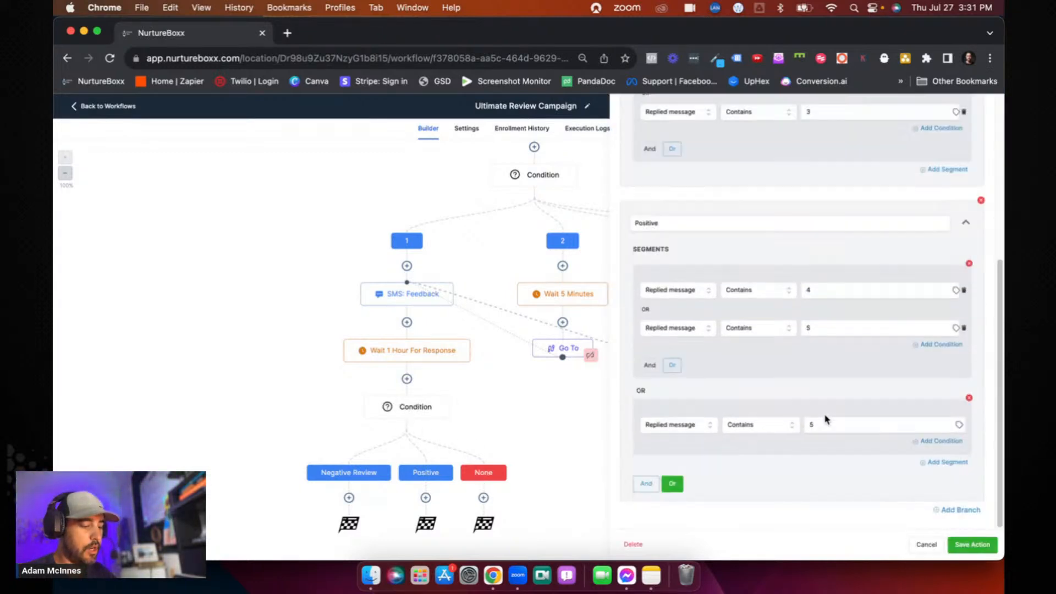
click(954, 510)
scroll(900, 493, down, 3)
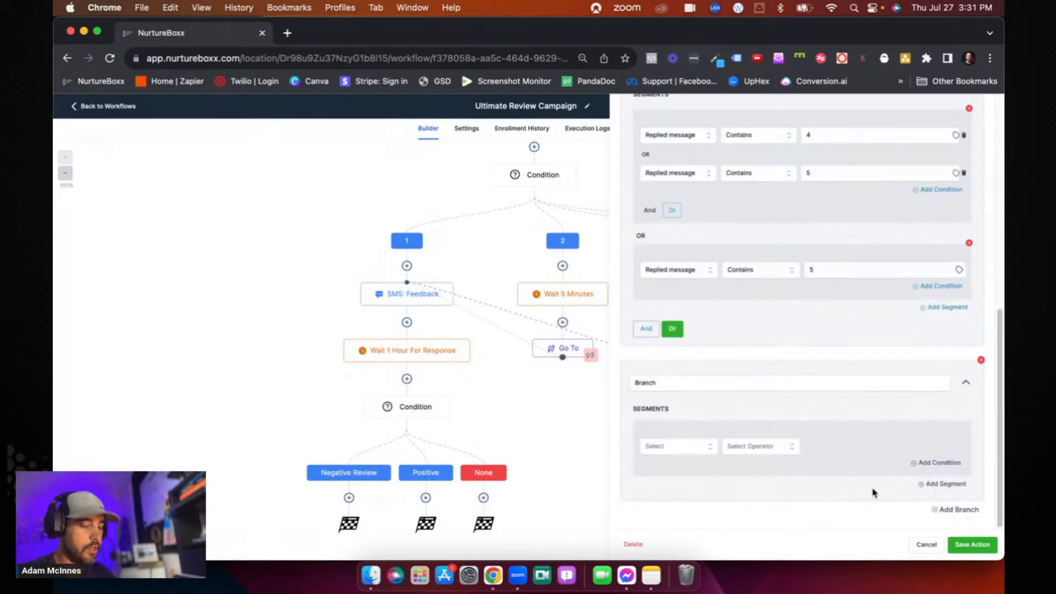
click(654, 383)
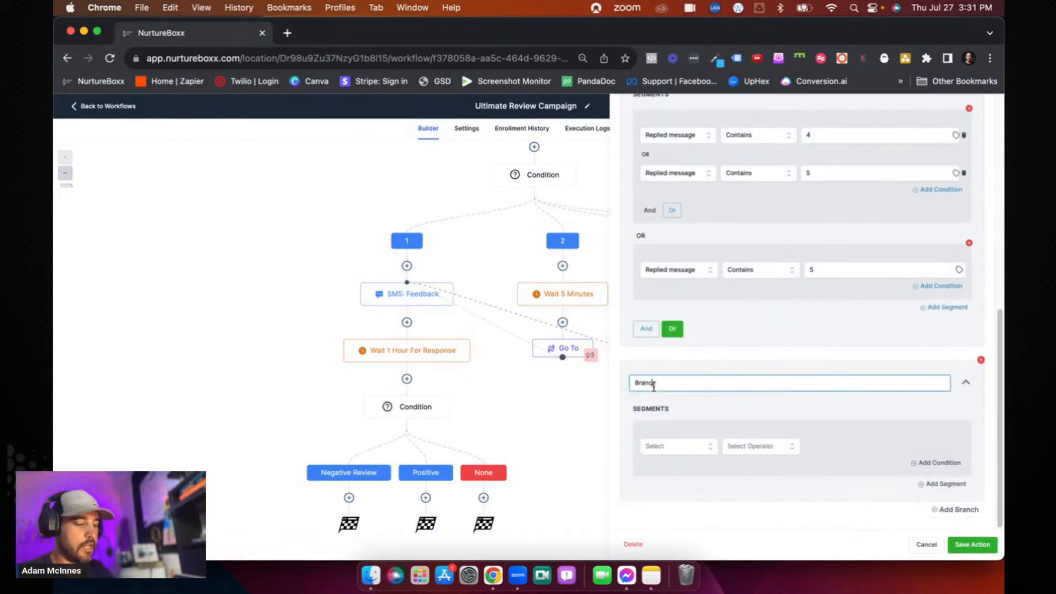
double_click(646, 383)
text(No Keyword Response)
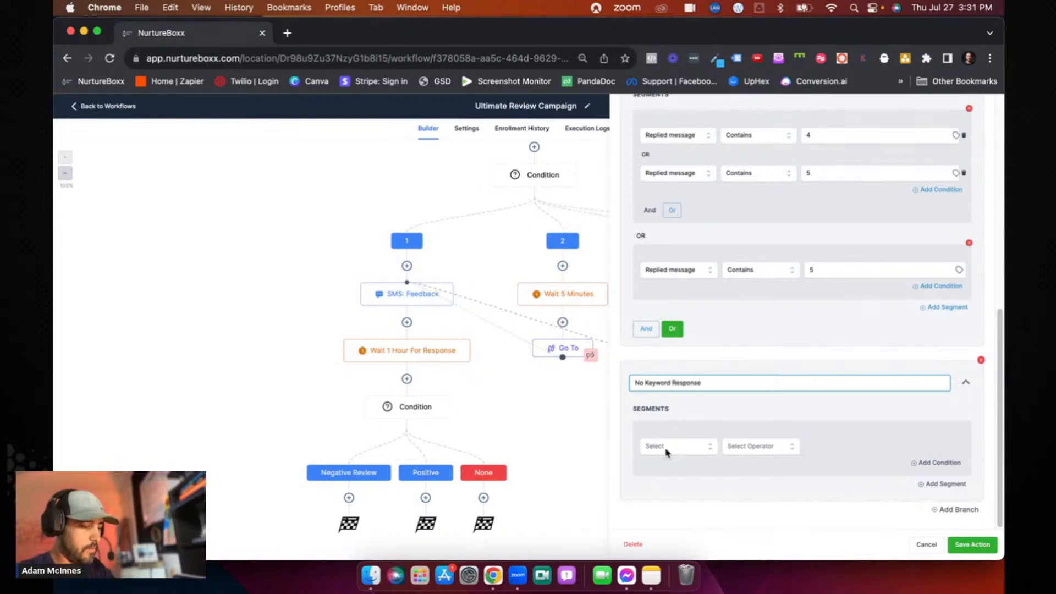
- Set the No Keyword Response branch's condition to Contact Reply's Contact replied with the value True, and save the action
click(666, 449)
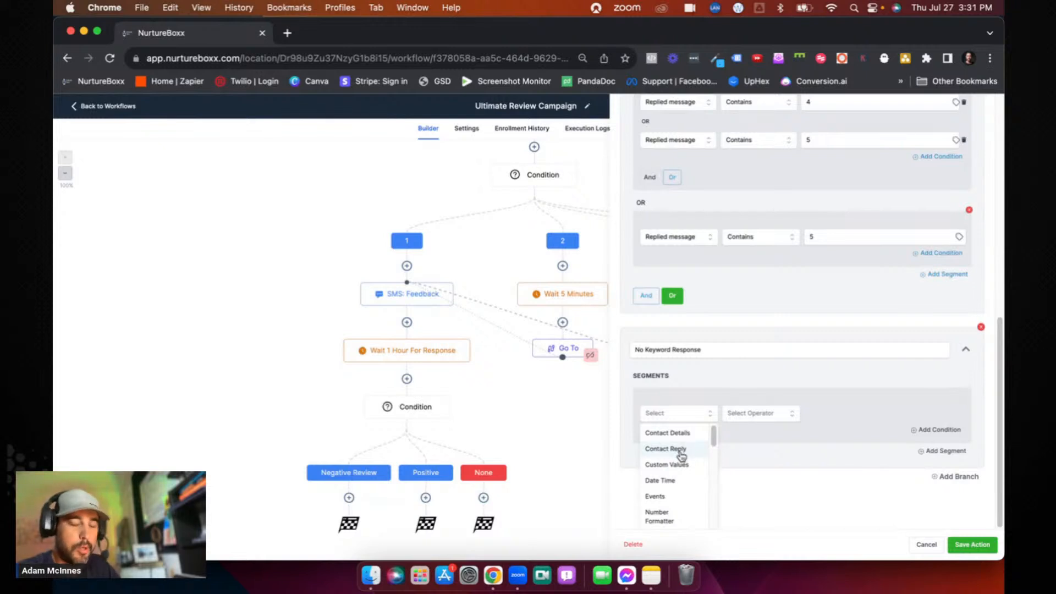
click(681, 455)
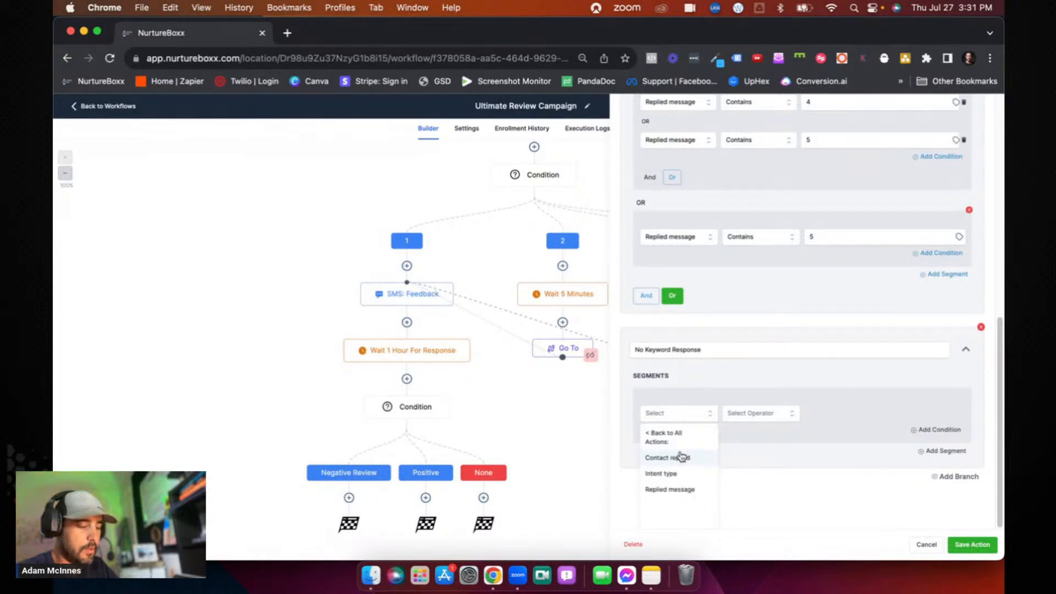
click(676, 488)
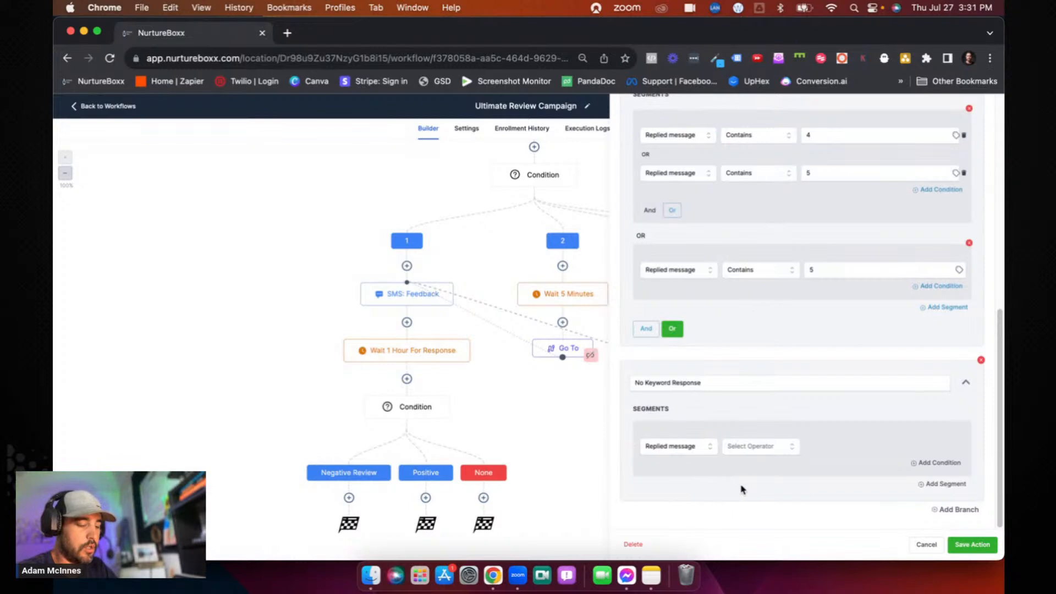
click(769, 446)
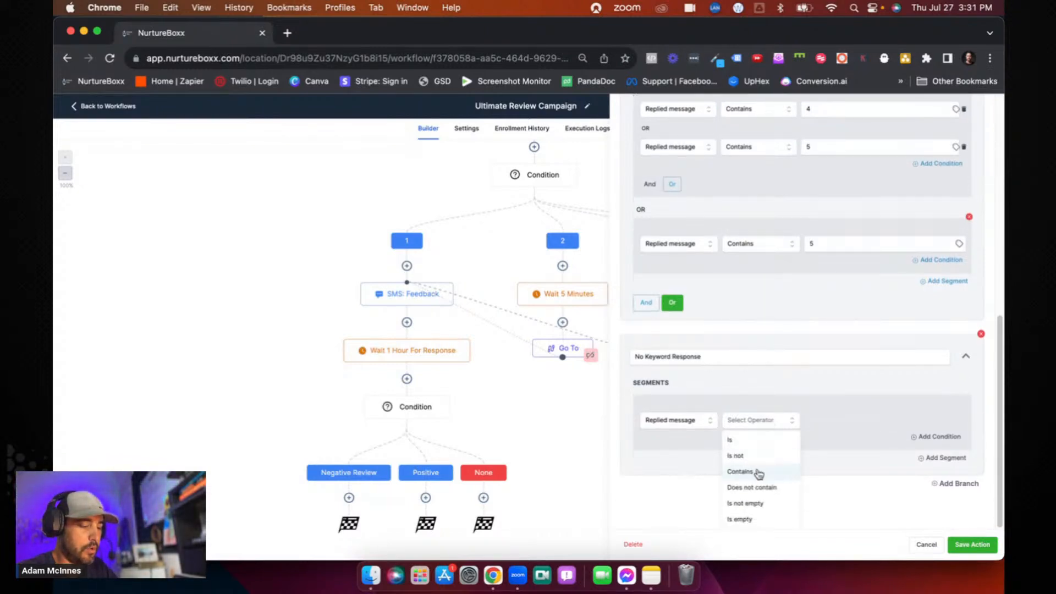
click(692, 420)
click(683, 464)
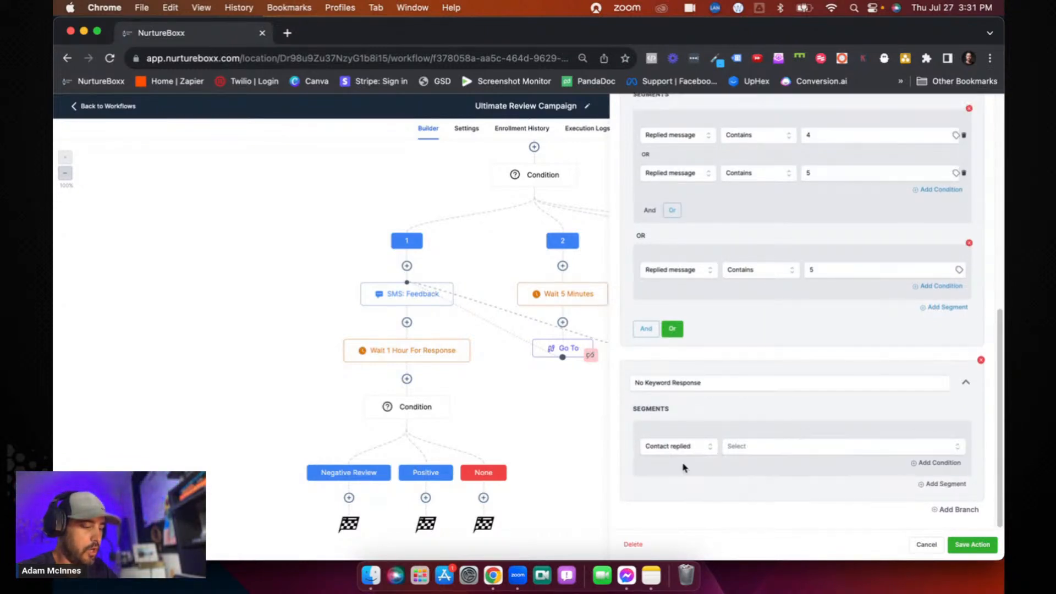
click(748, 449)
click(743, 501)
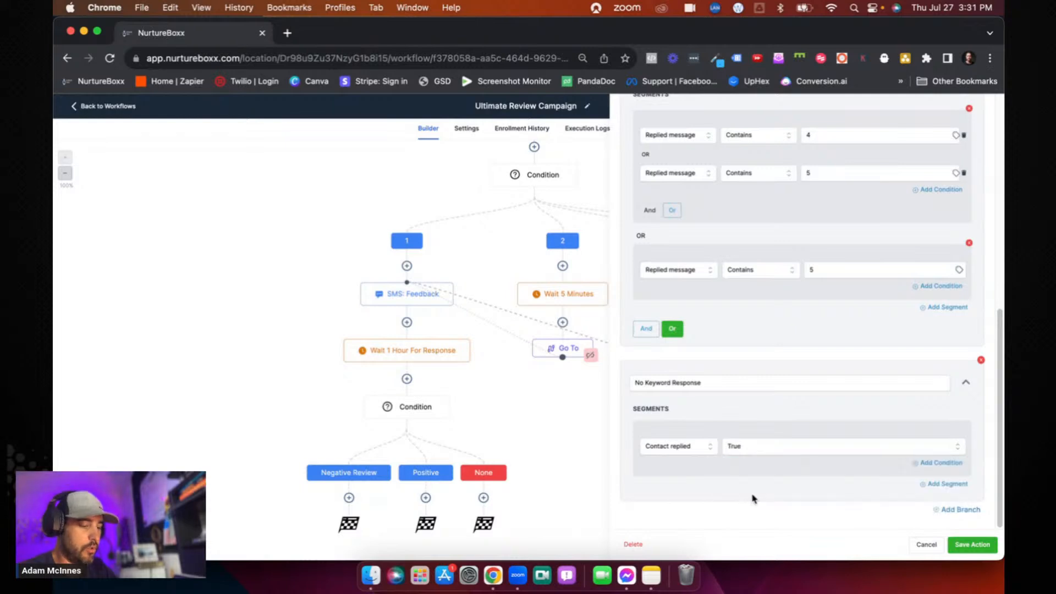
click(964, 550)
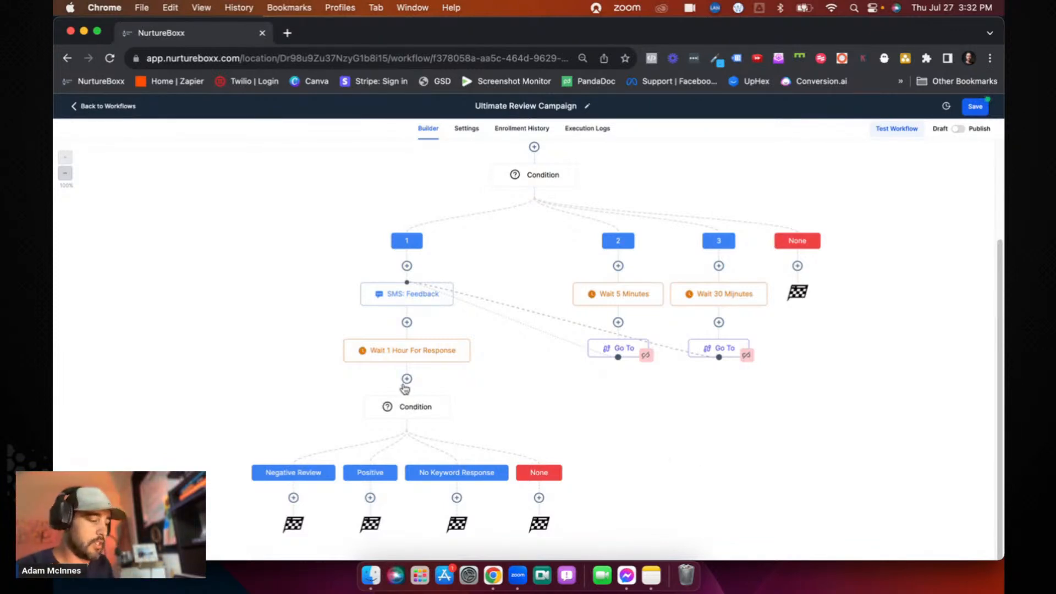
- Review the branch conditions of the reply condition and the settings of the Wait 1 Hour For Response action
click(414, 416)
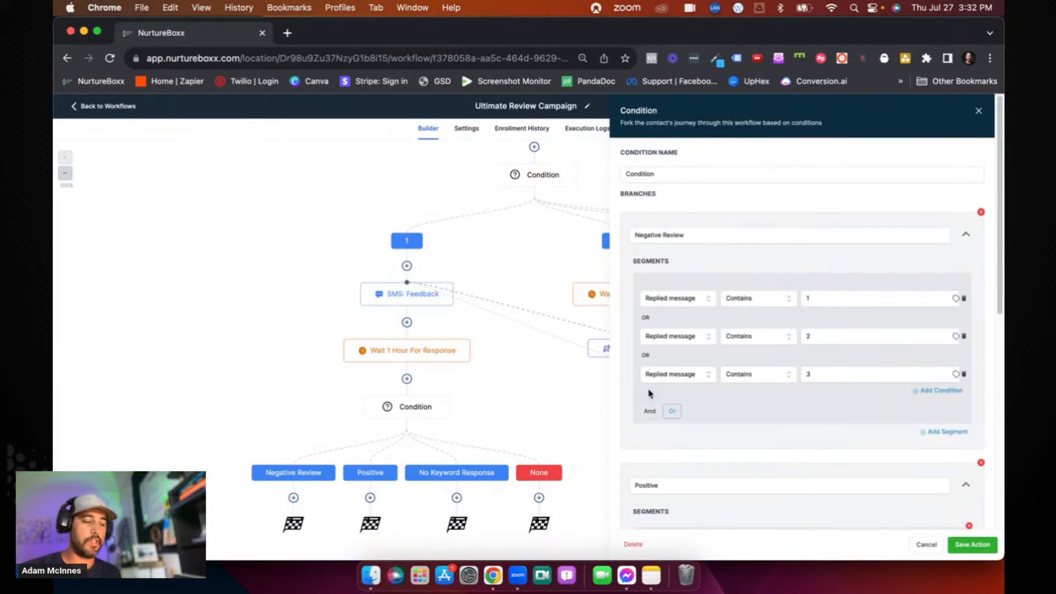
scroll(773, 377, down, 4)
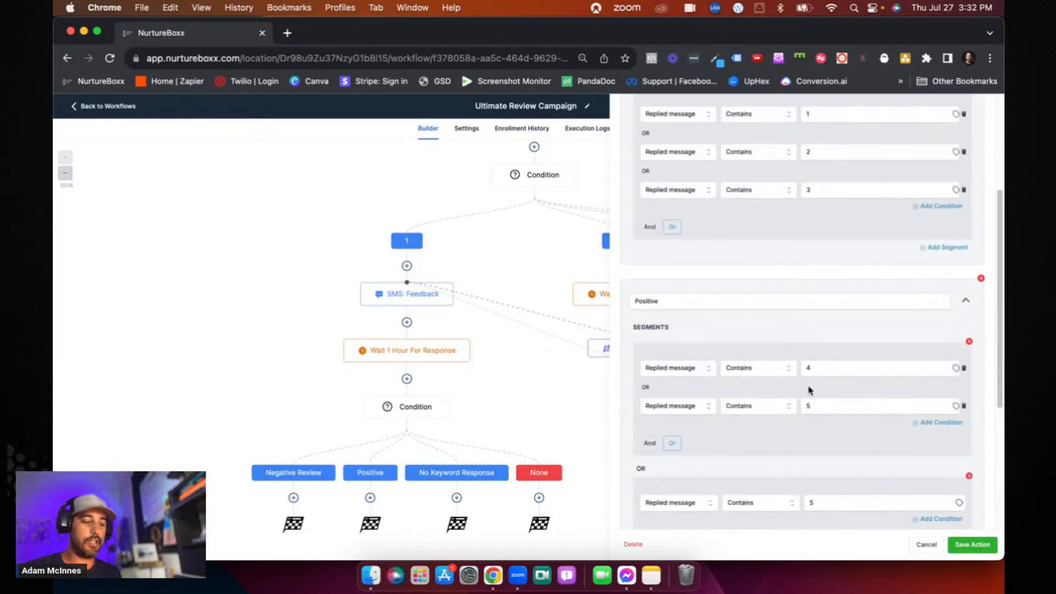
scroll(832, 440, down, 8)
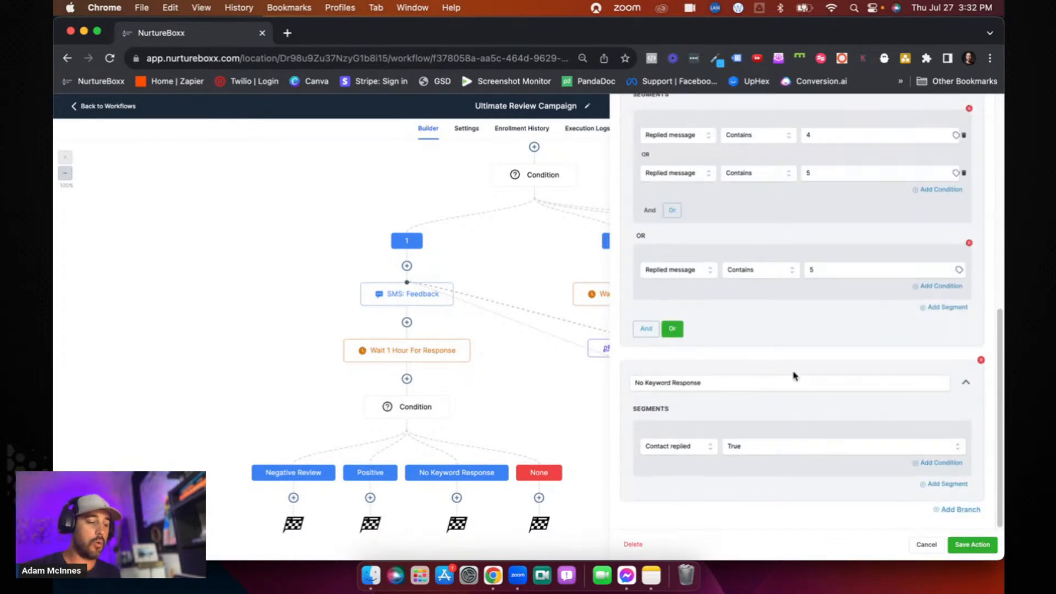
scroll(795, 376, up, 8)
scroll(795, 376, down, 8)
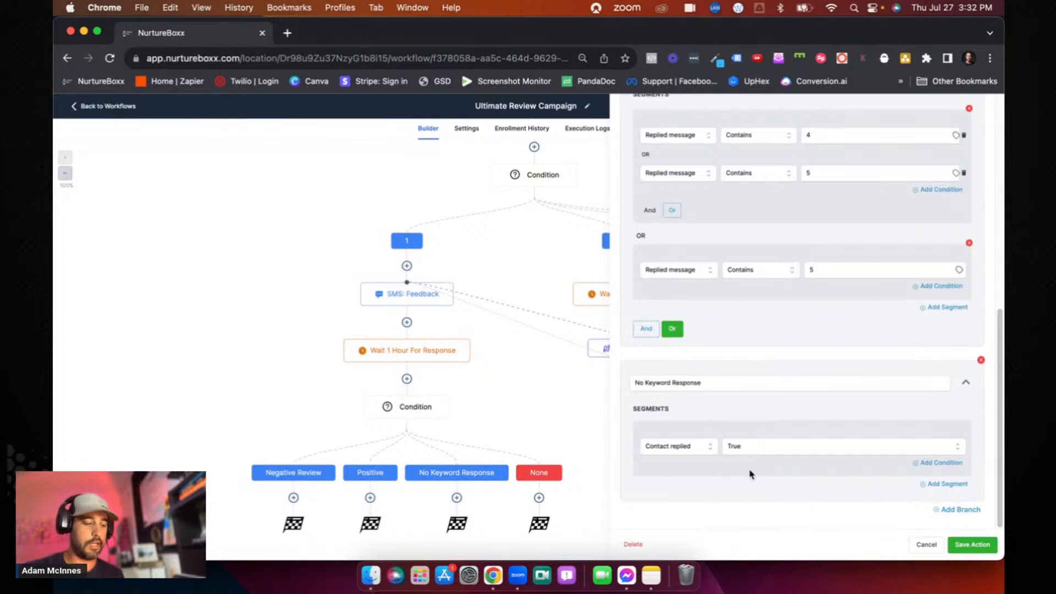
click(971, 545)
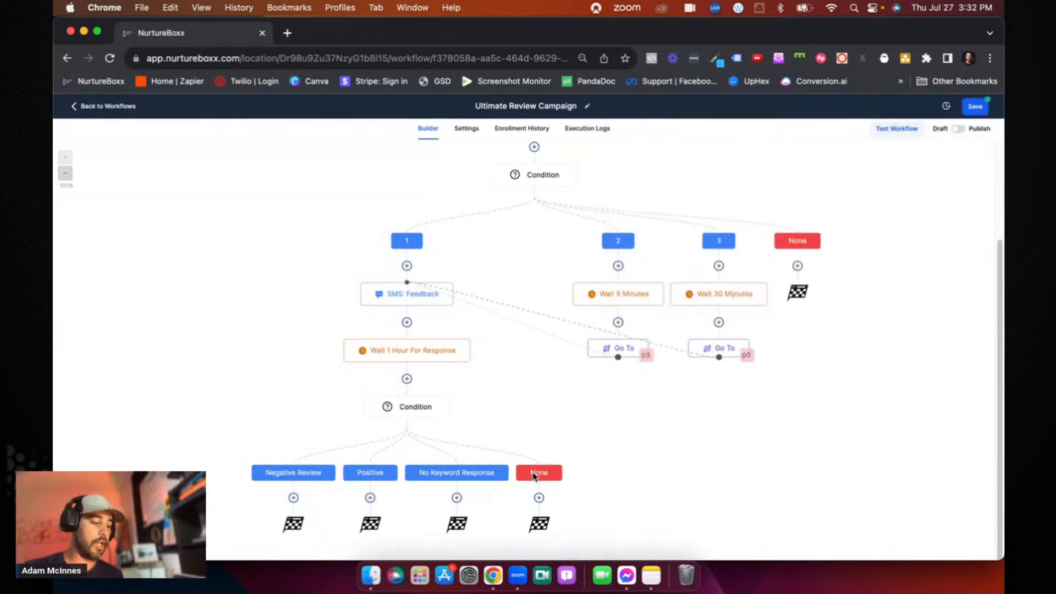
click(432, 356)
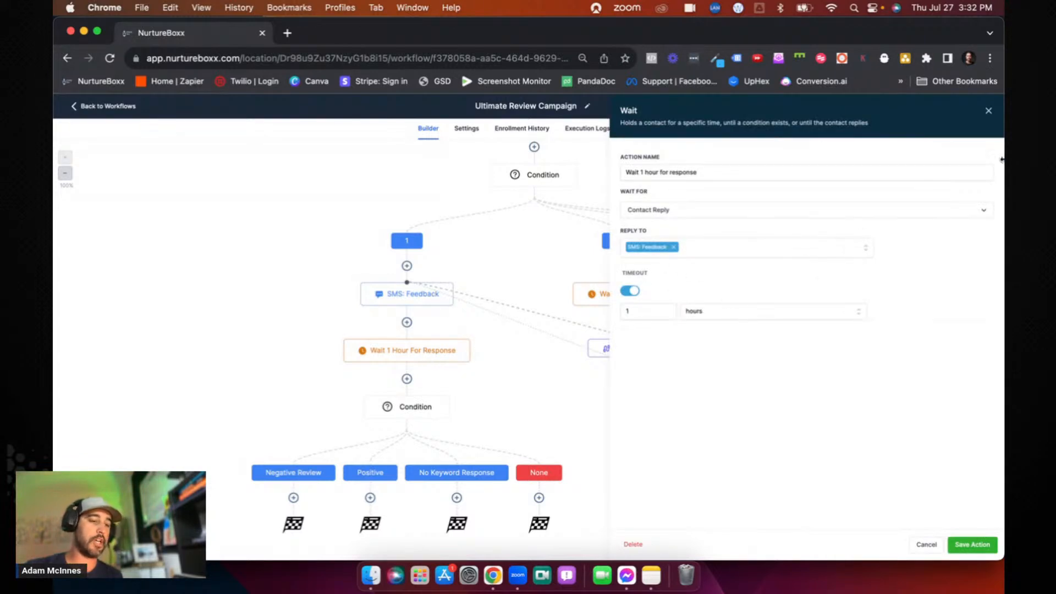
click(988, 112)
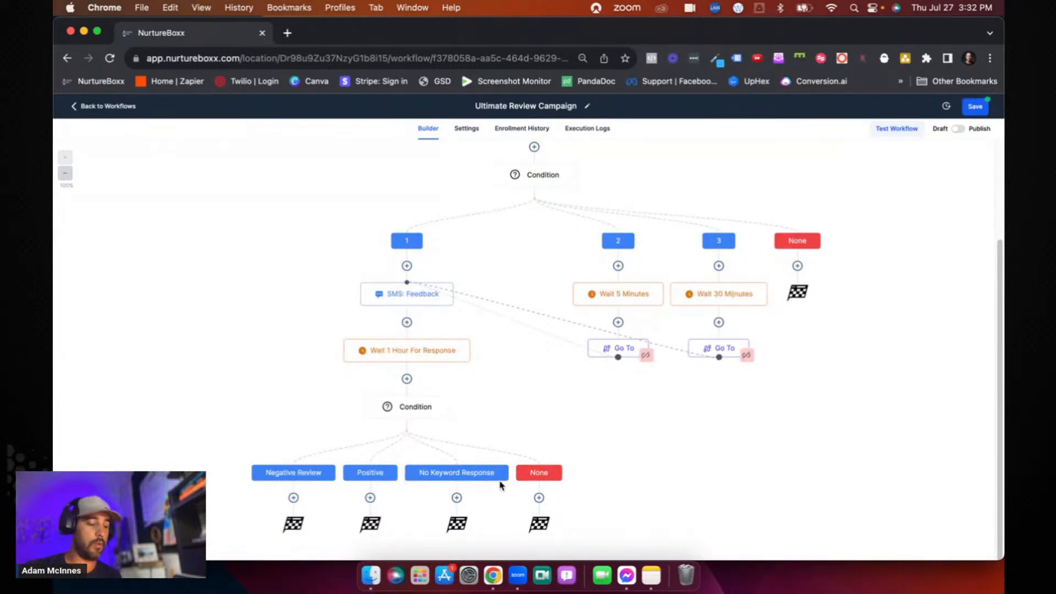
- Add an SMS to the Negative Review branch reading "Sorry you had a bad experience. what could we do better next time?" and save it
click(294, 498)
click(830, 399)
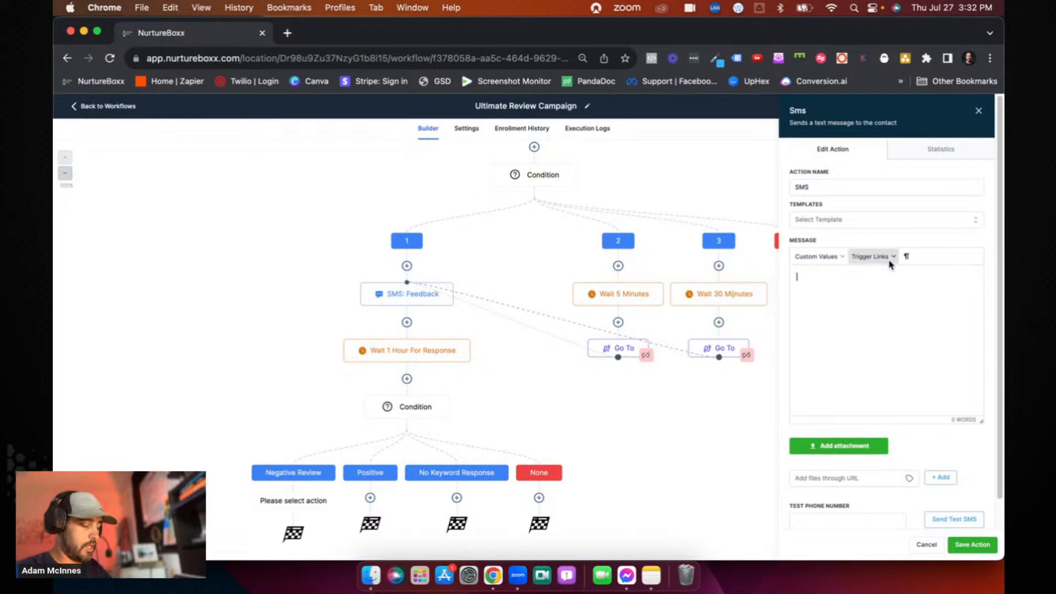
text(Sorry you ha)
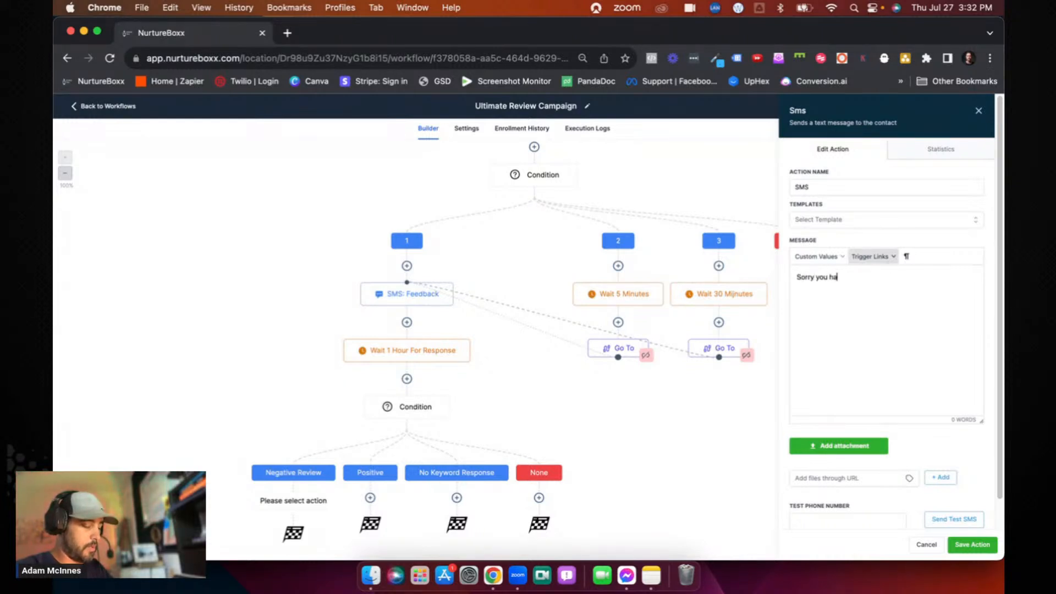
text(d a bad exper)
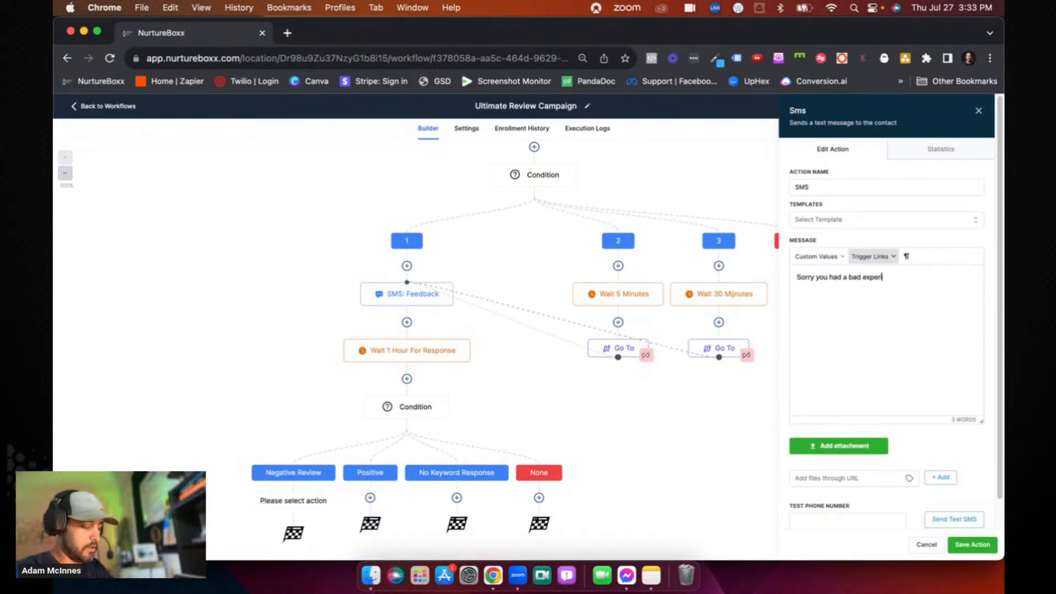
text(ience.)
key(Return)
key(Return)
text(what could)
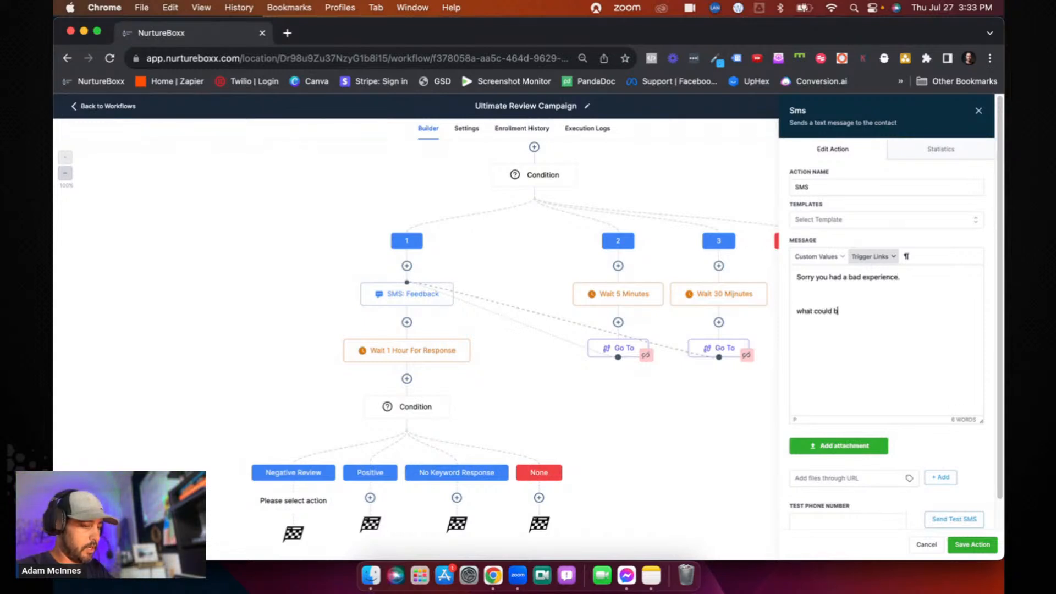
text( we )
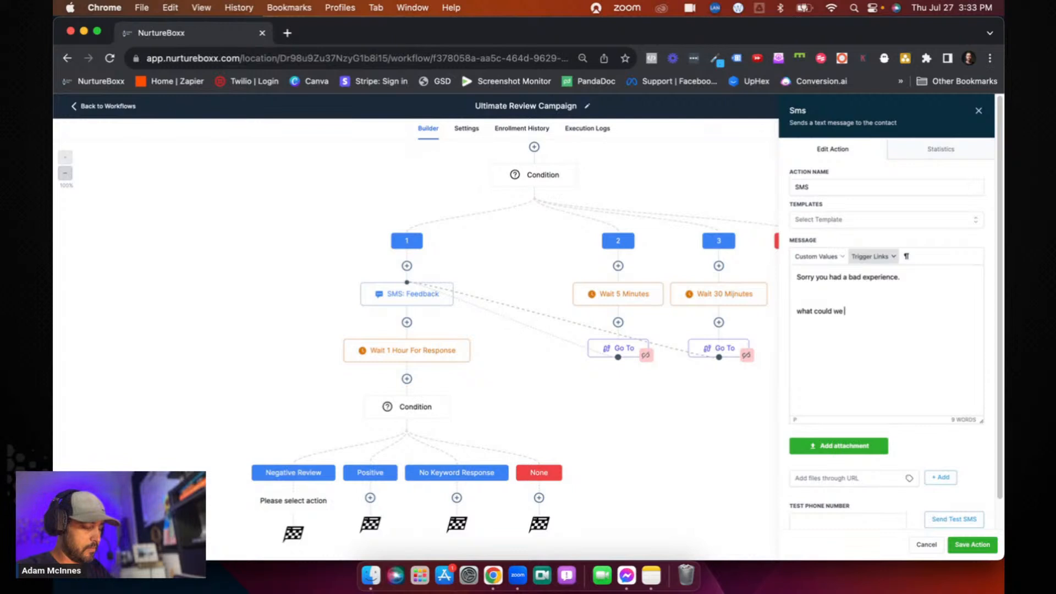
text(do better next time?)
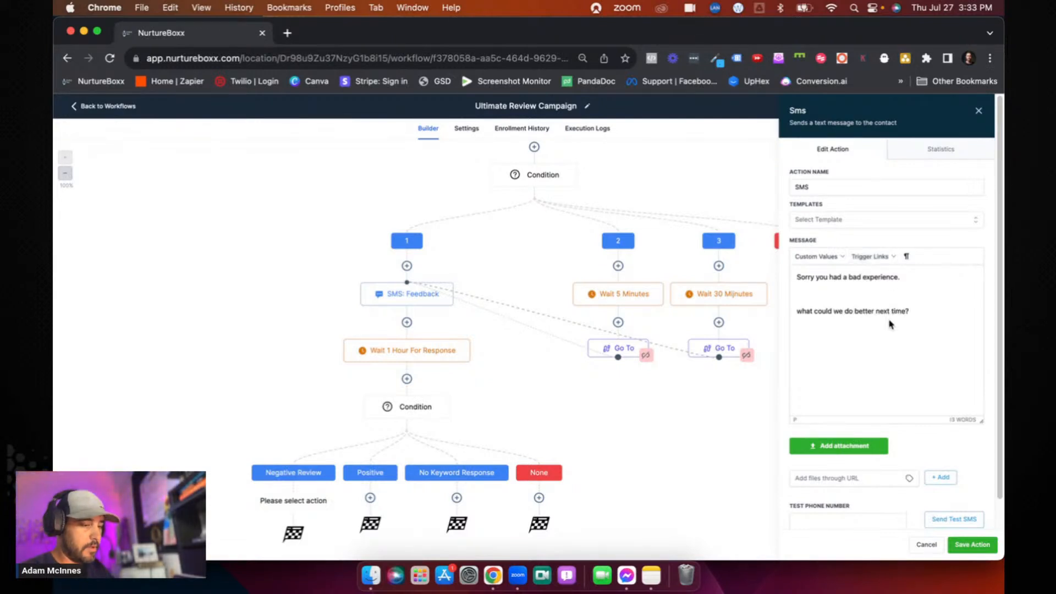
click(972, 545)
- Add a review request action with review type SMS to the Positive branch, name it "Send Review Request (SMS)", and save it
scroll(691, 480, down, 2)
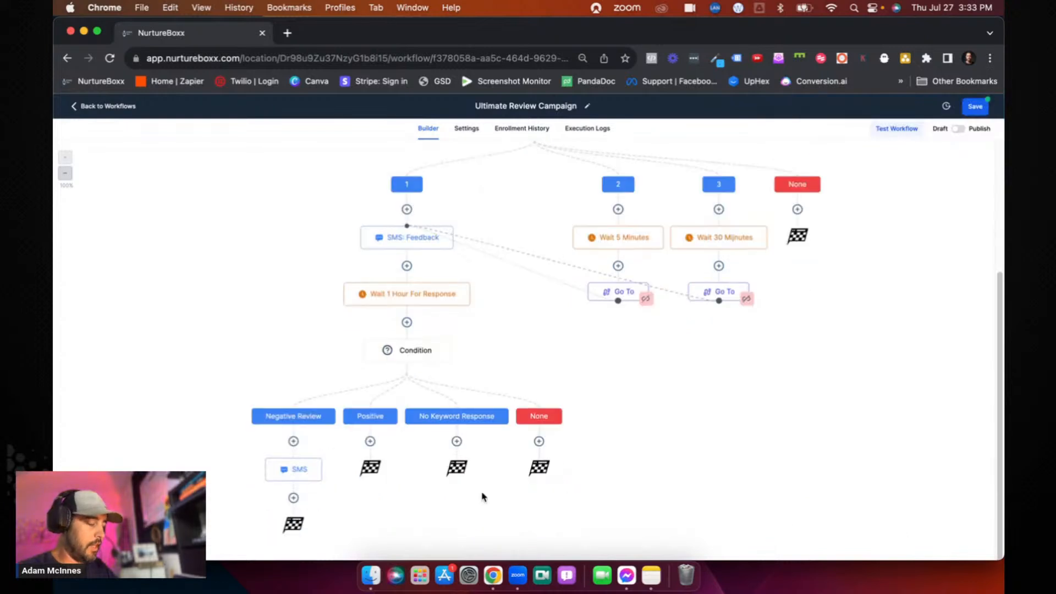
click(370, 442)
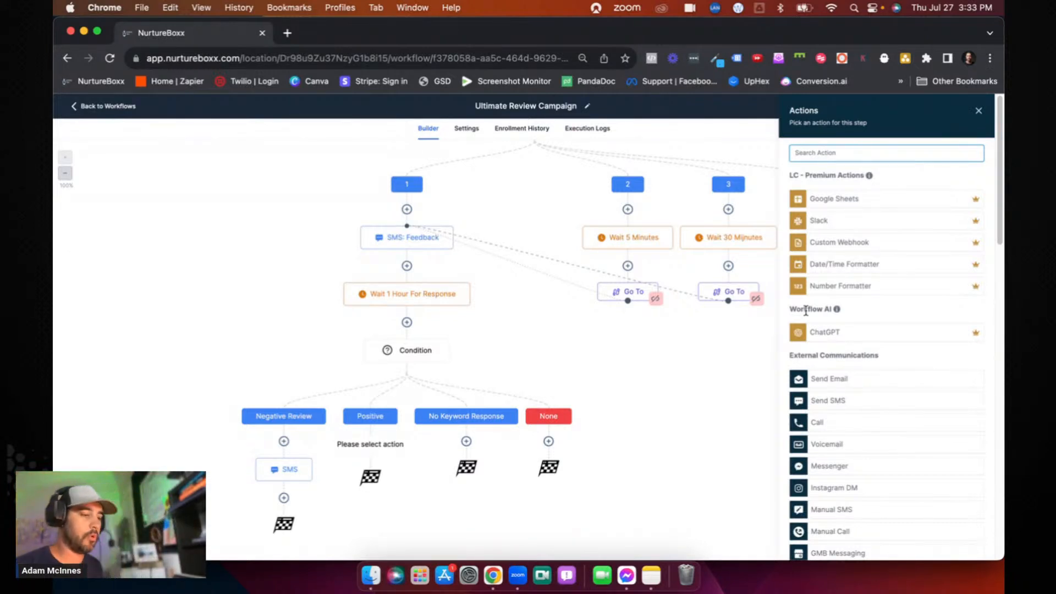
click(870, 311)
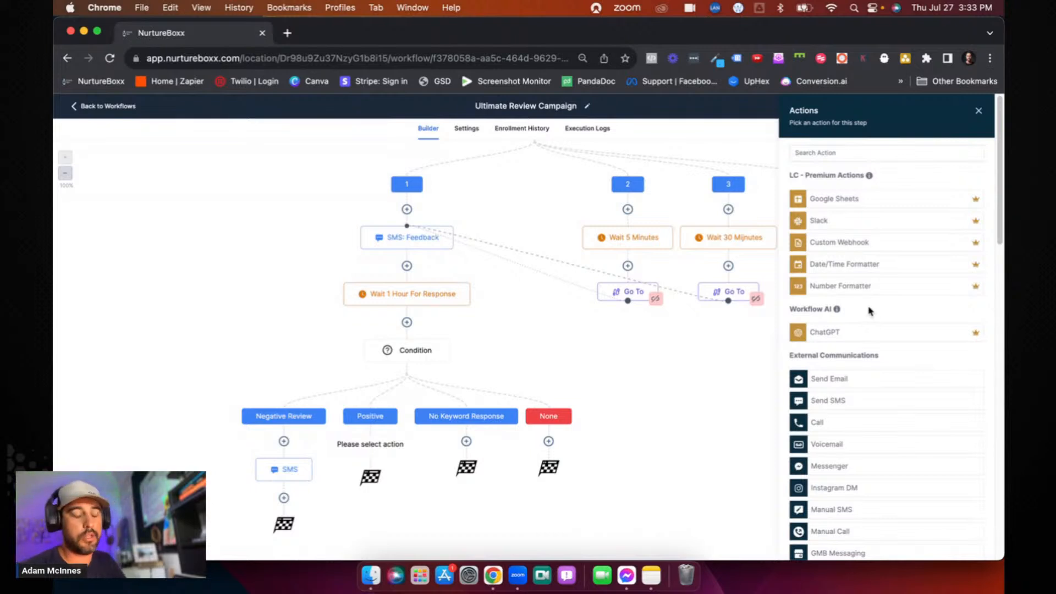
scroll(870, 310, down, 3)
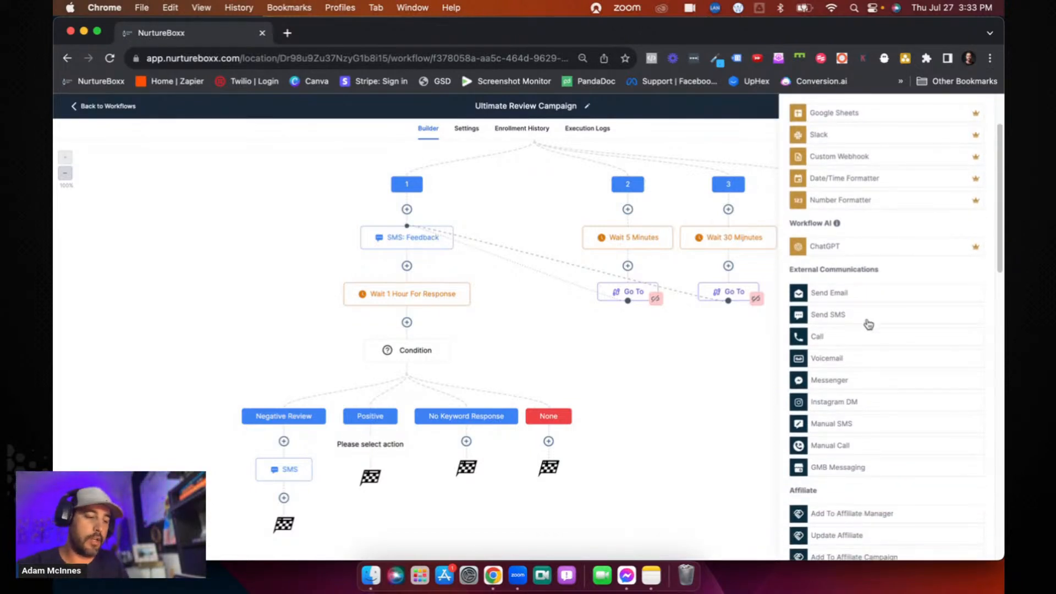
scroll(869, 324, up, 3)
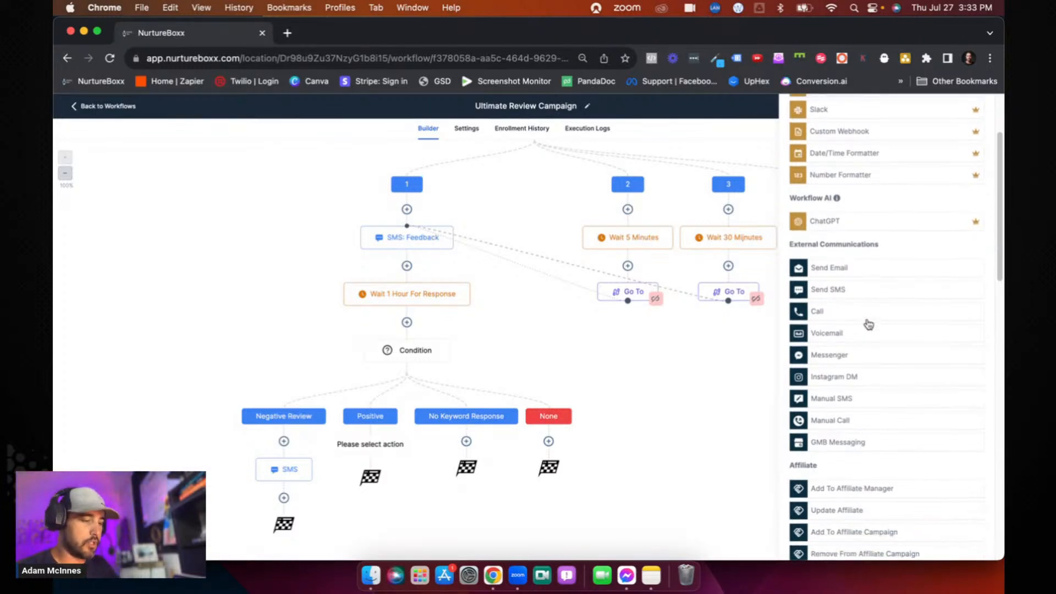
click(889, 152)
text(re)
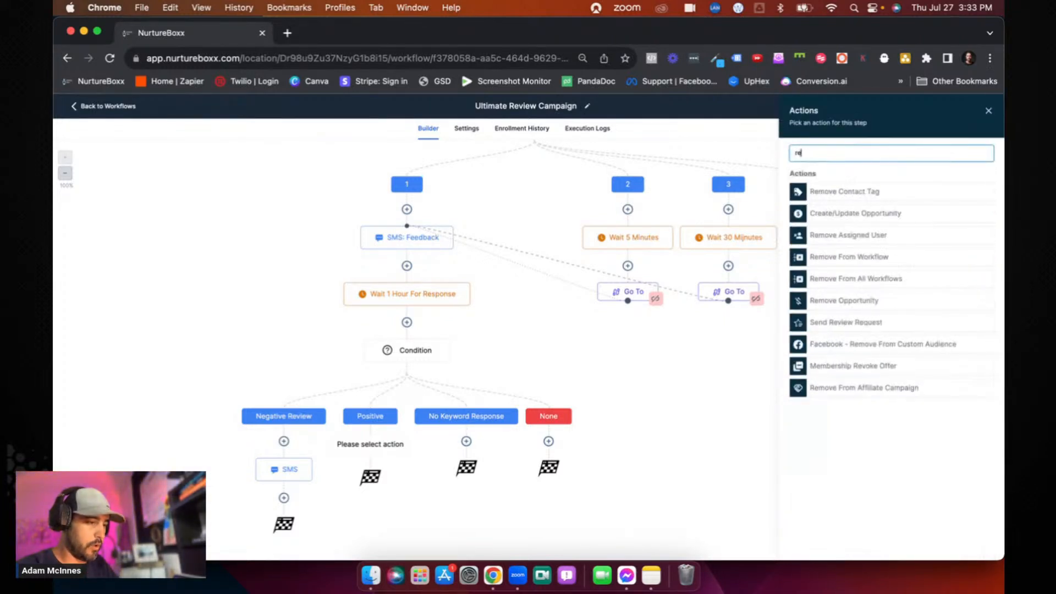
text(view)
click(860, 202)
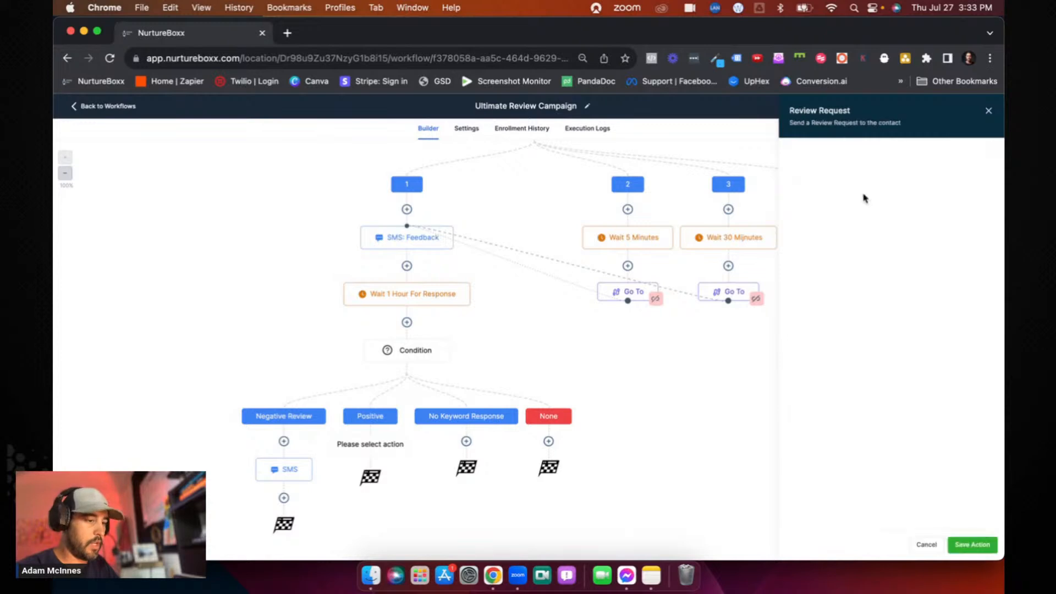
click(814, 209)
click(812, 251)
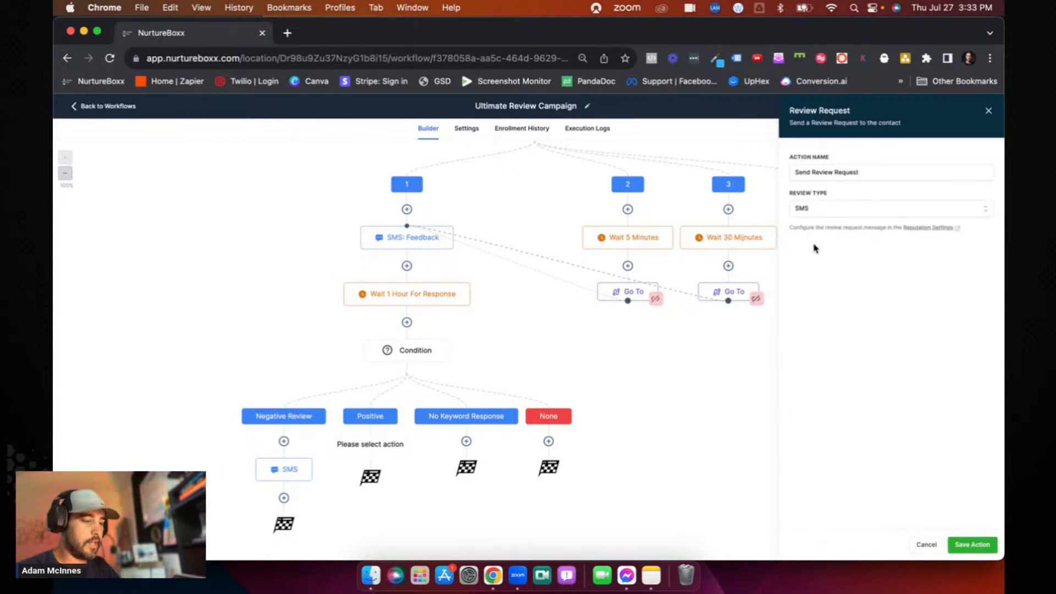
click(893, 174)
text((SMS))
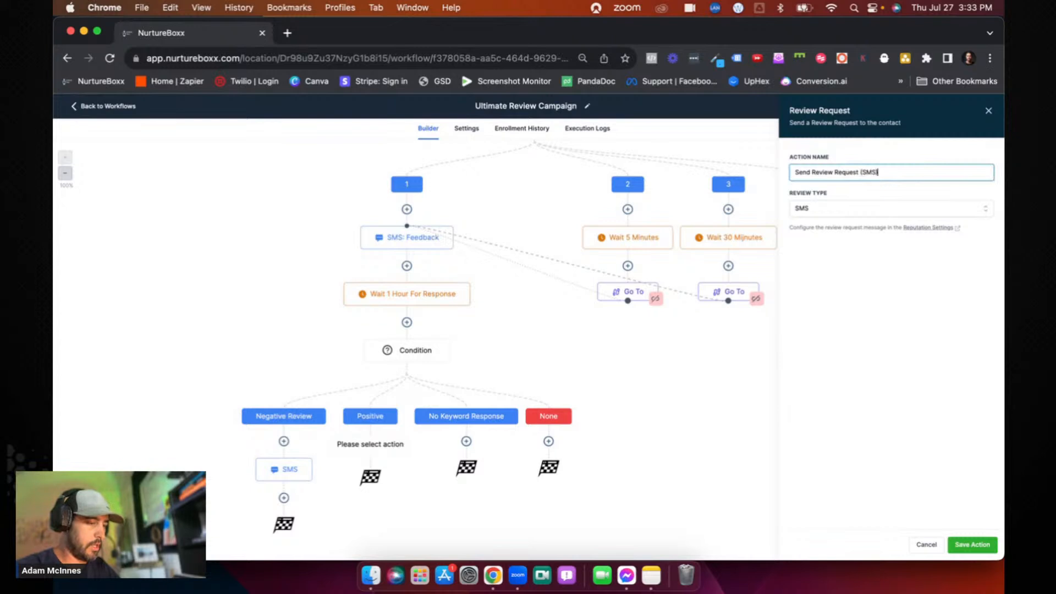
click(972, 544)
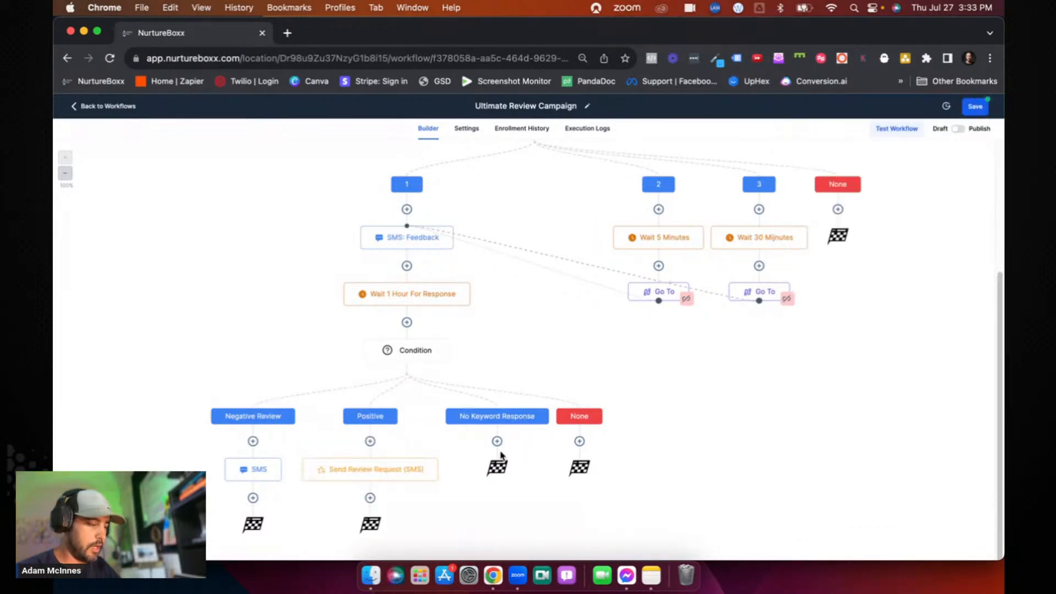
- Add a second review request with review type E-mail below the SMS one, name it "Send Review Request (Email)", and save it
click(370, 497)
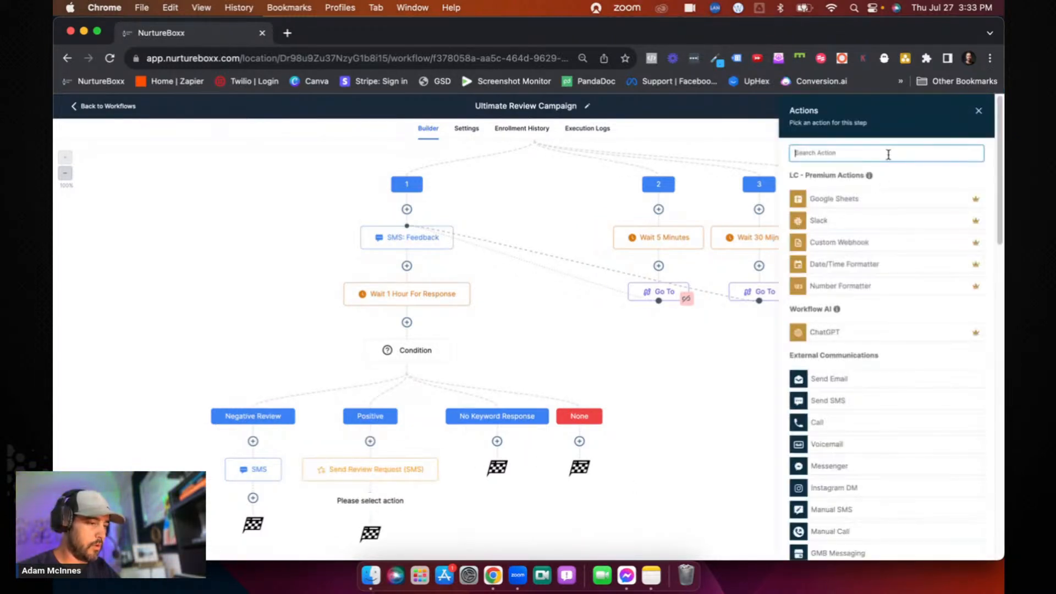
text(review)
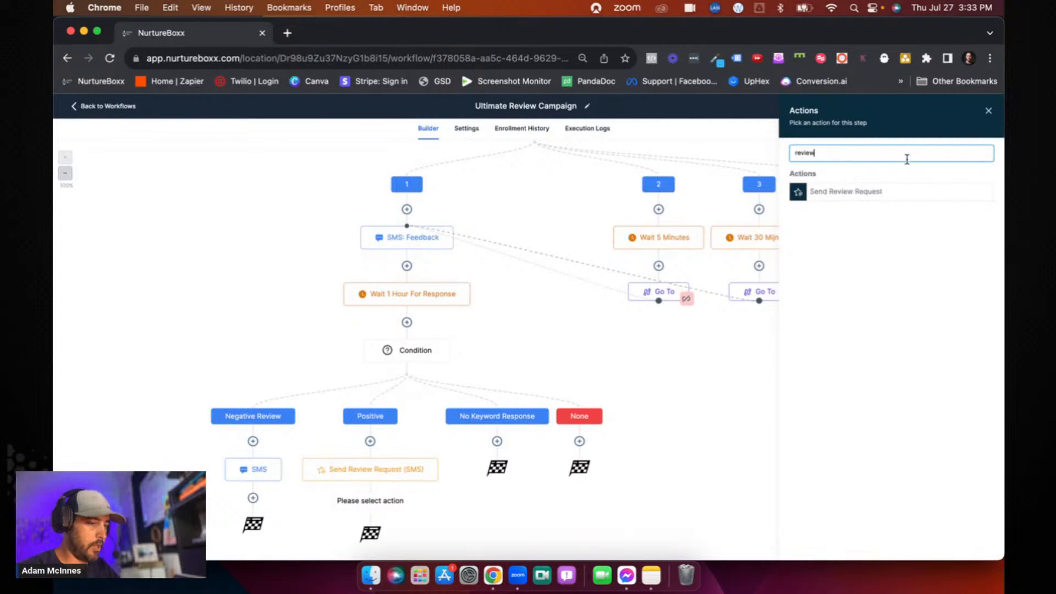
click(876, 197)
click(843, 214)
click(837, 227)
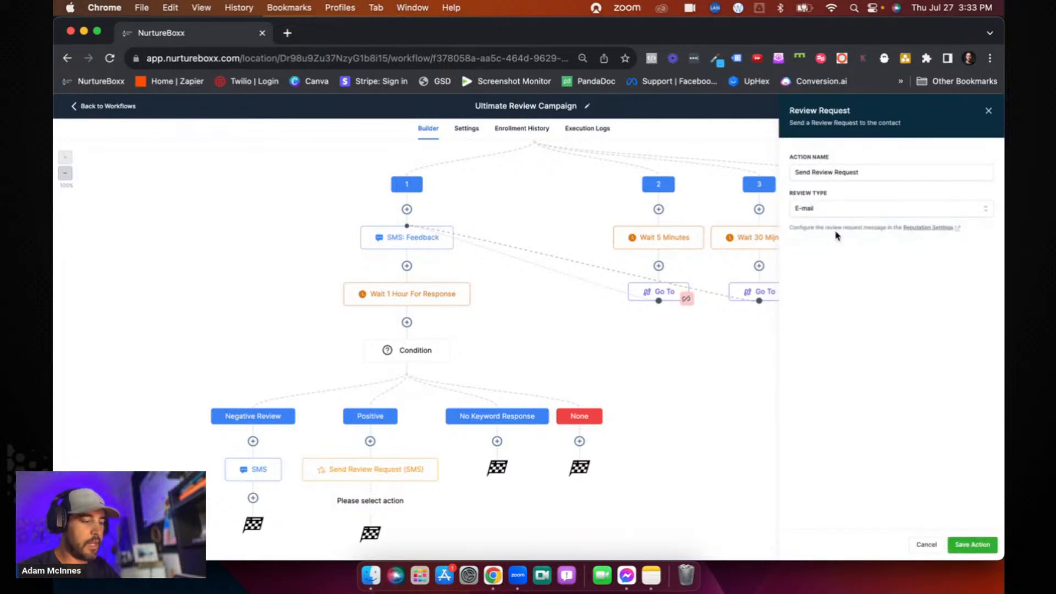
click(880, 178)
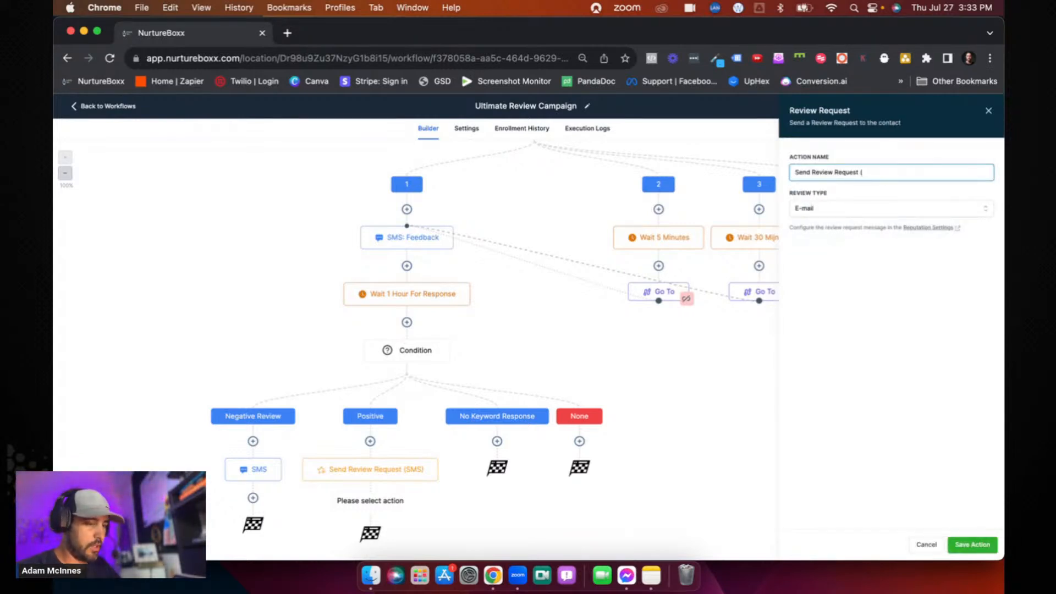
text((Email)
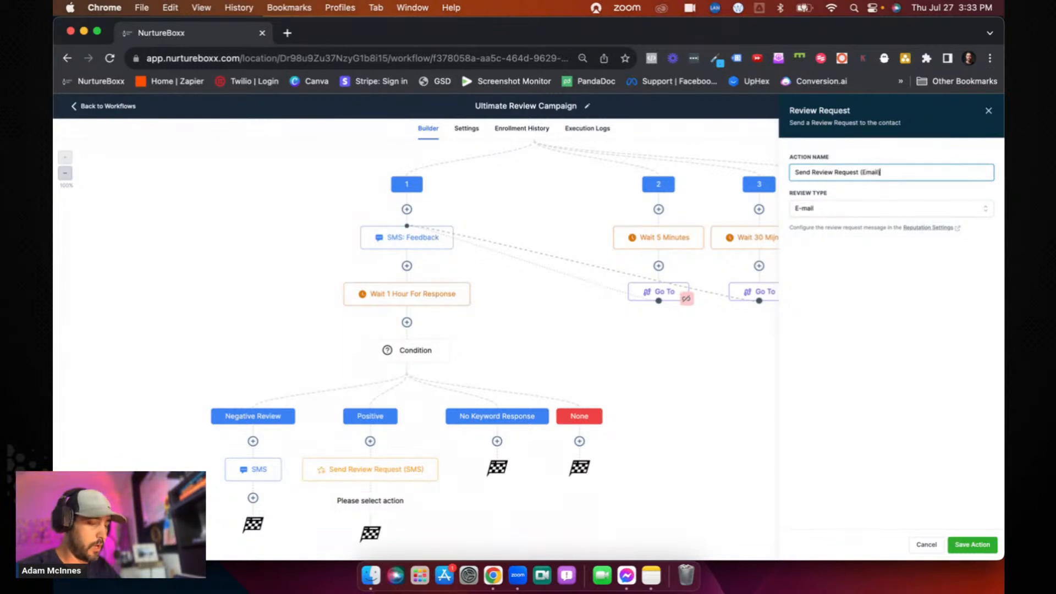
click(962, 545)
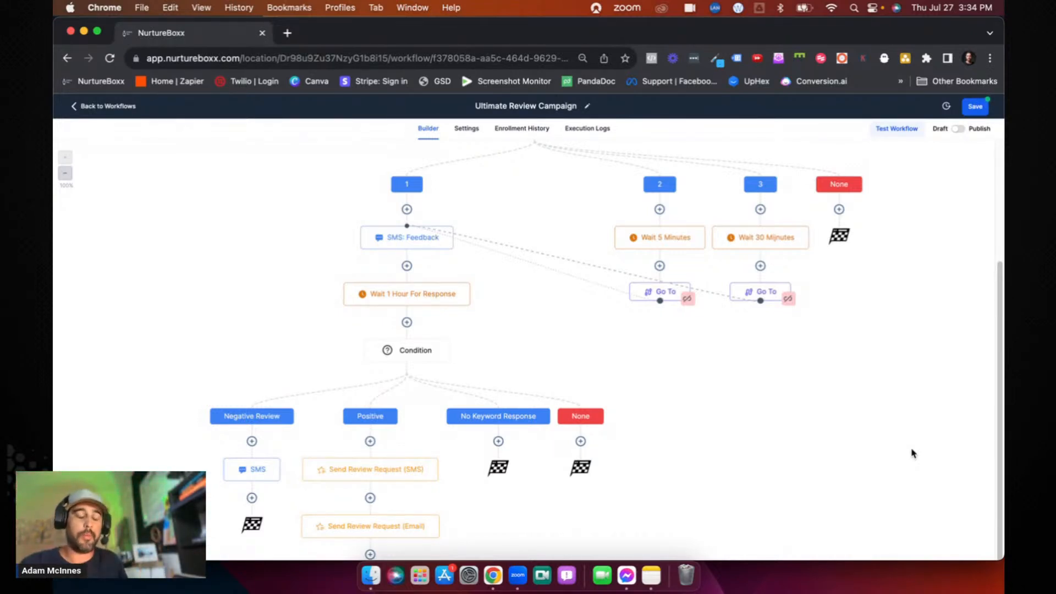
- Delete both the SMS and Email review request actions from the Positive branch
scroll(677, 424, down, 1)
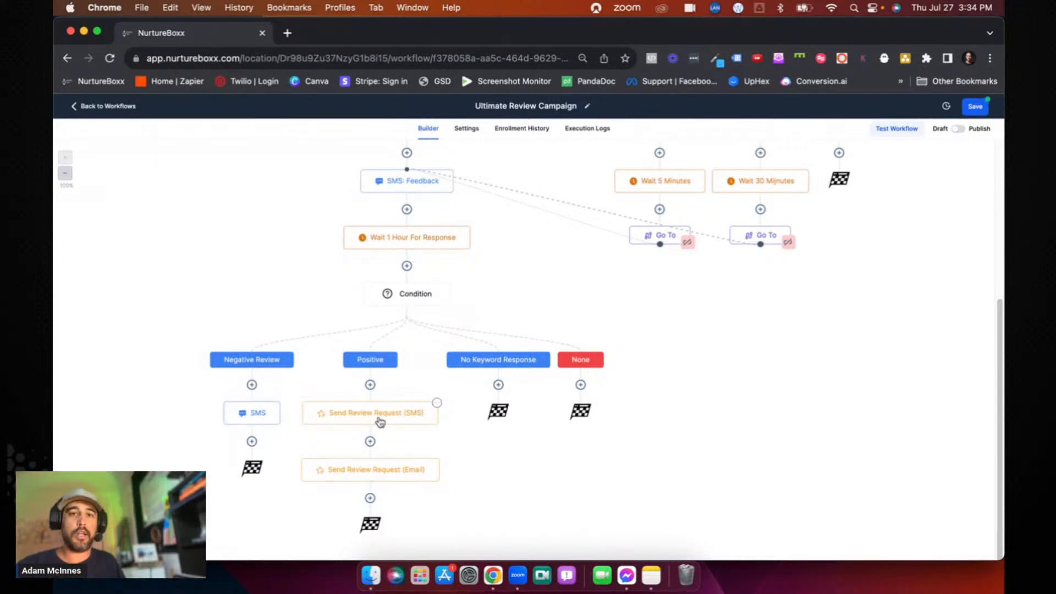
click(437, 403)
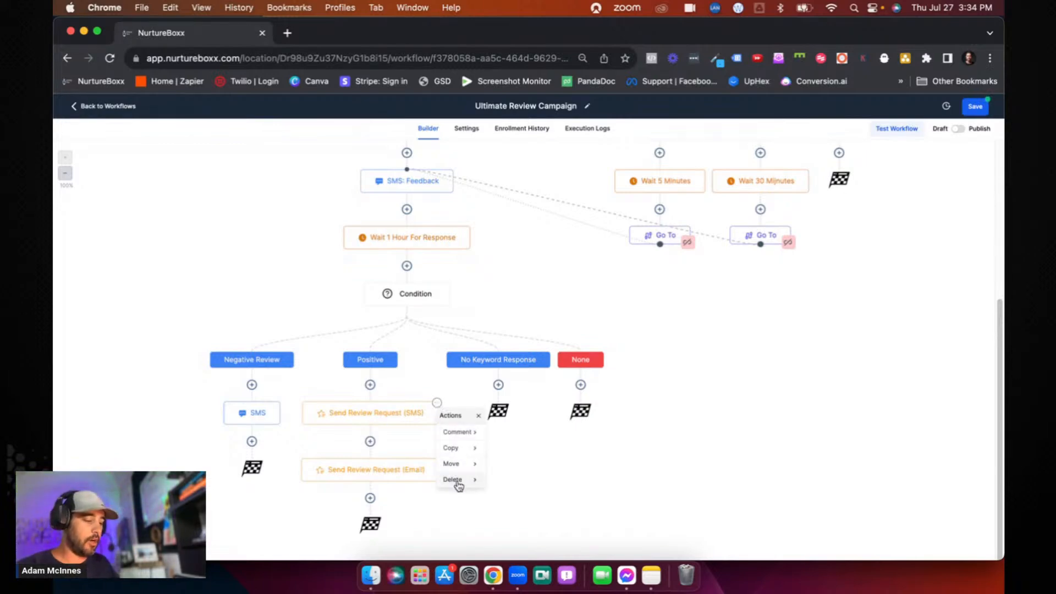
mouse_move(454, 479)
click(528, 449)
click(632, 362)
- Add an SMS action to the Positive branch and start its message with "Thank you for the positive feedback."
click(370, 441)
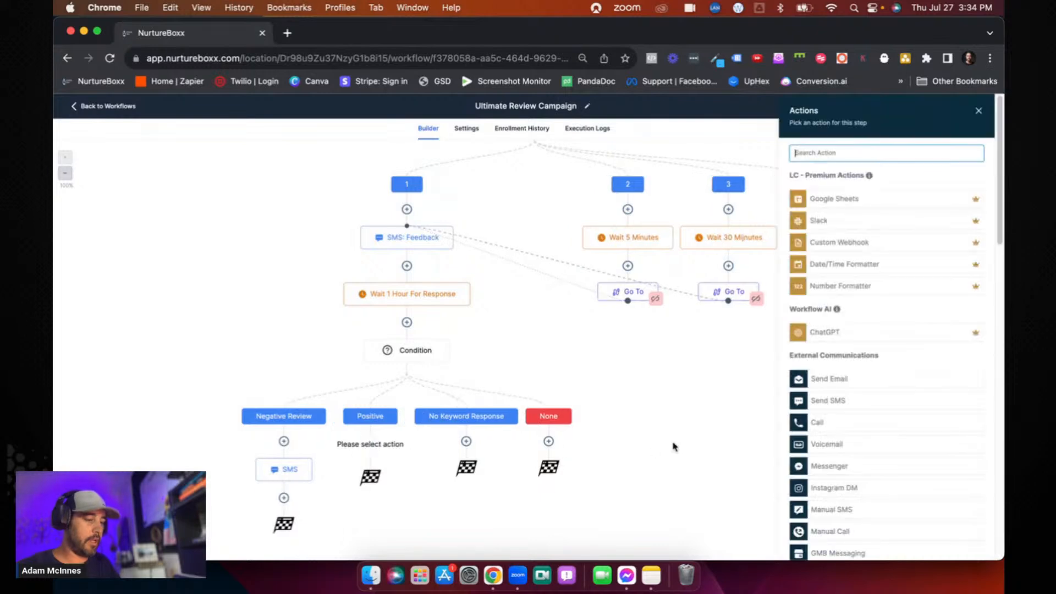
click(847, 401)
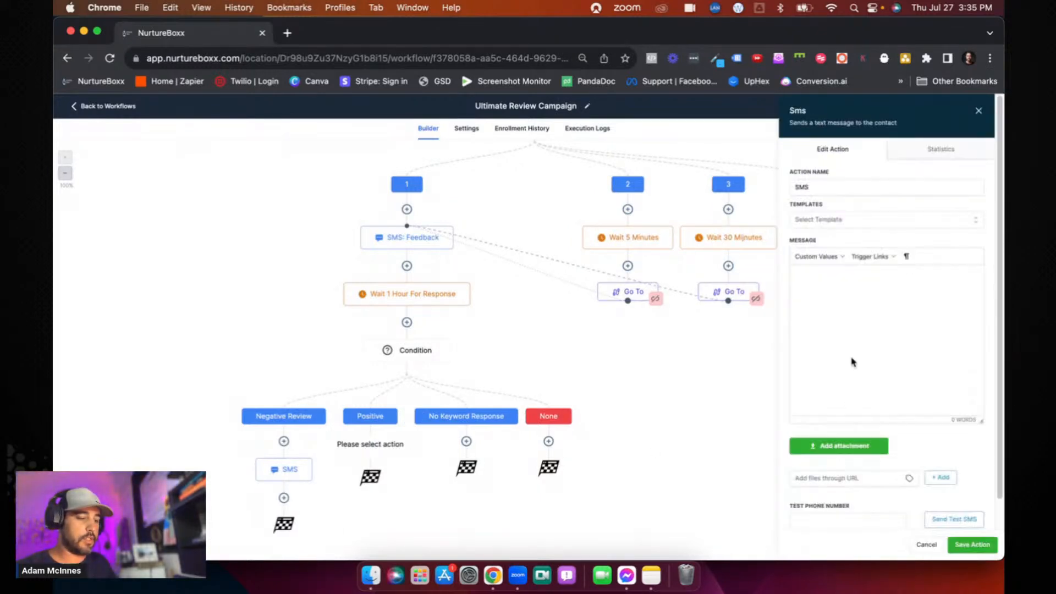
text(Tha)
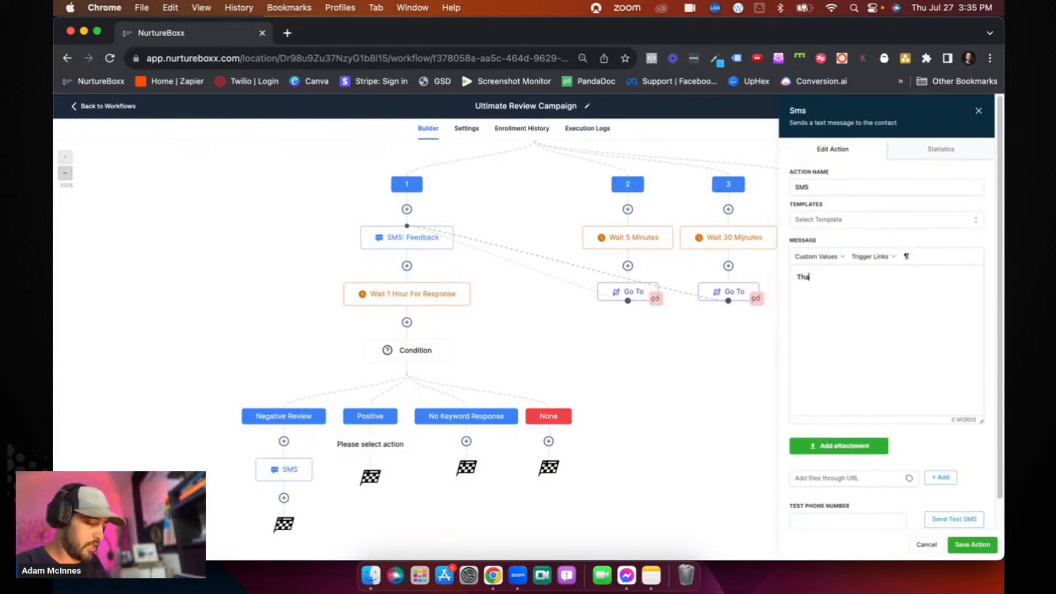
text(nk you for the posi)
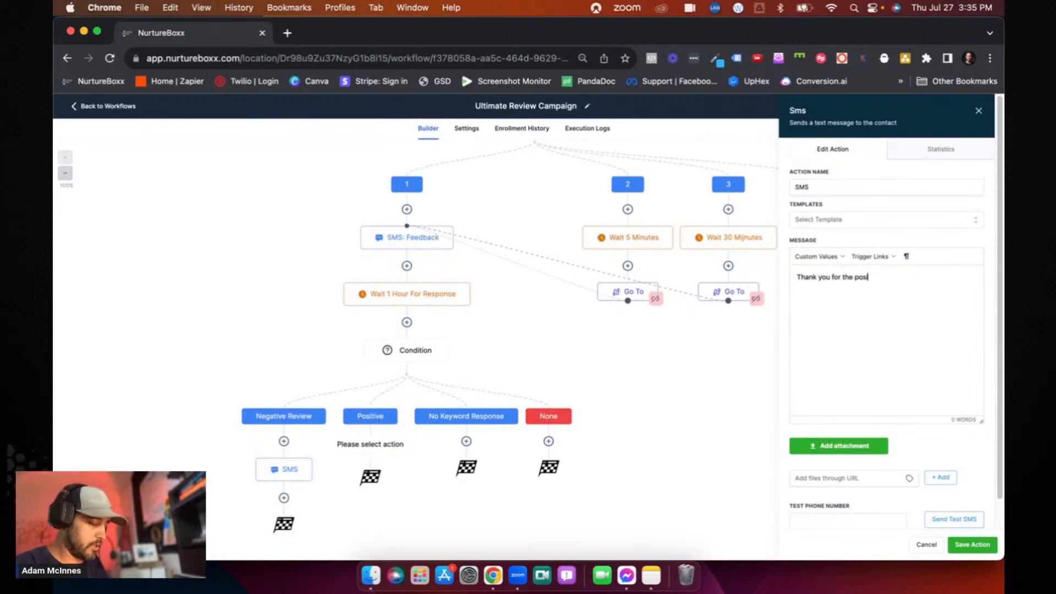
text(tive feedback.)
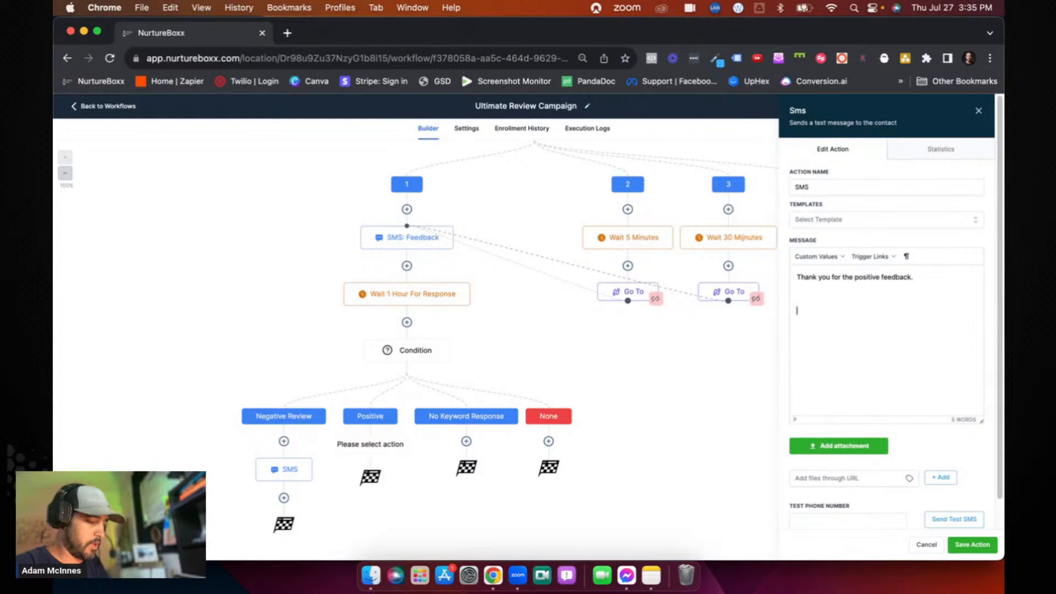
key(BackSpace)
- Append "We would love it if you would be willing to give us a review on Google. Click here if you're able." and the Google Review Link
text(We would love it if you )
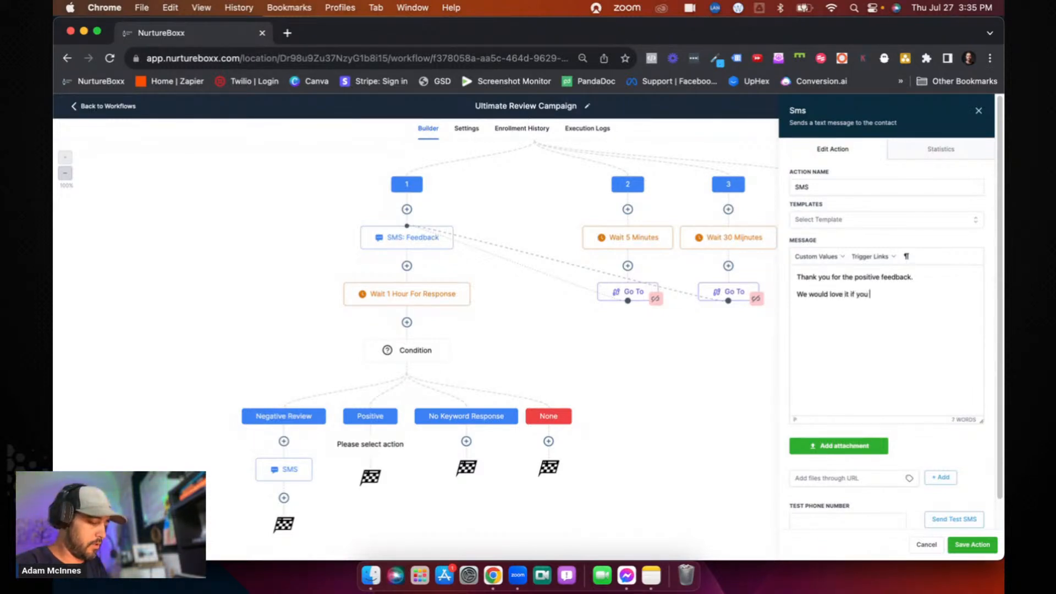
text(would be willing)
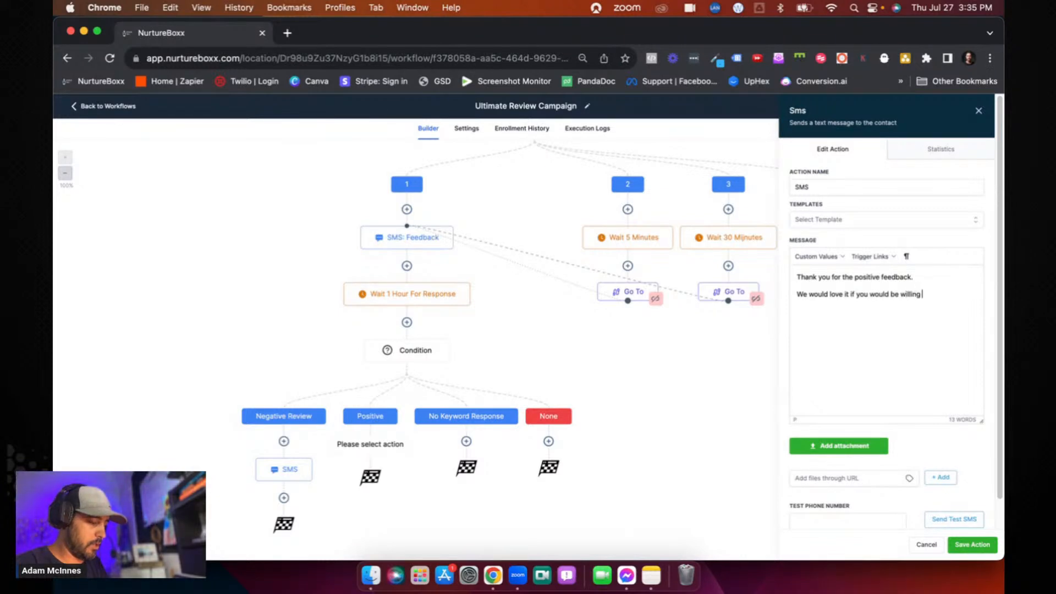
text( to give us a review on Goo)
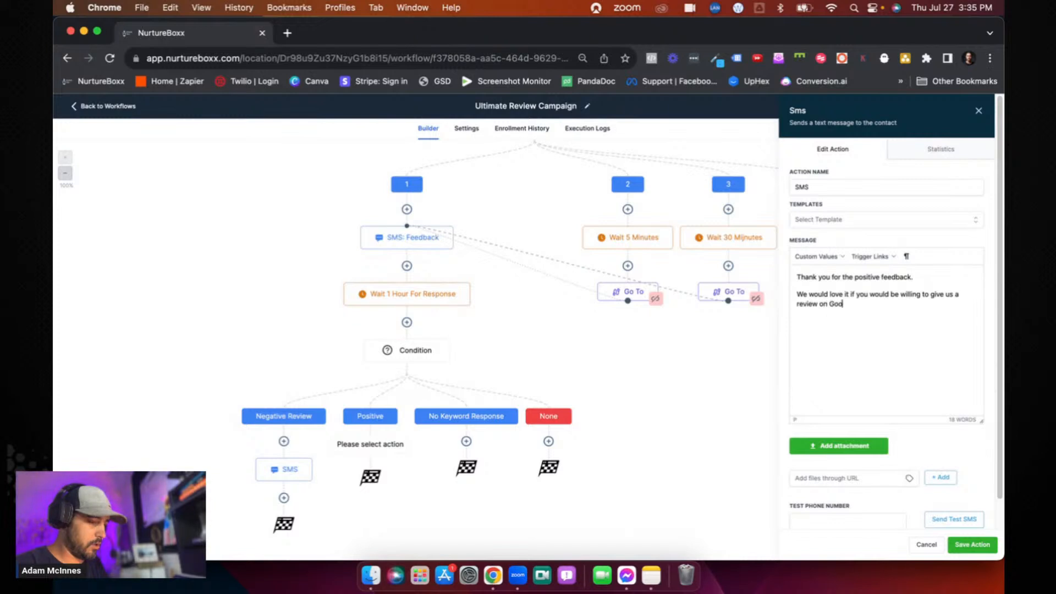
text(gle.)
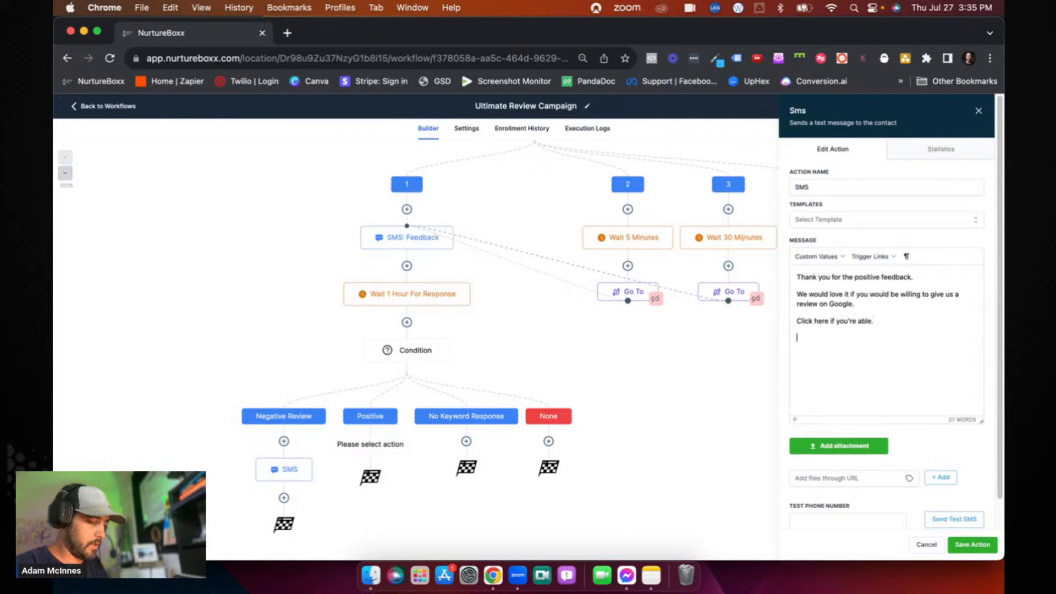
click(873, 256)
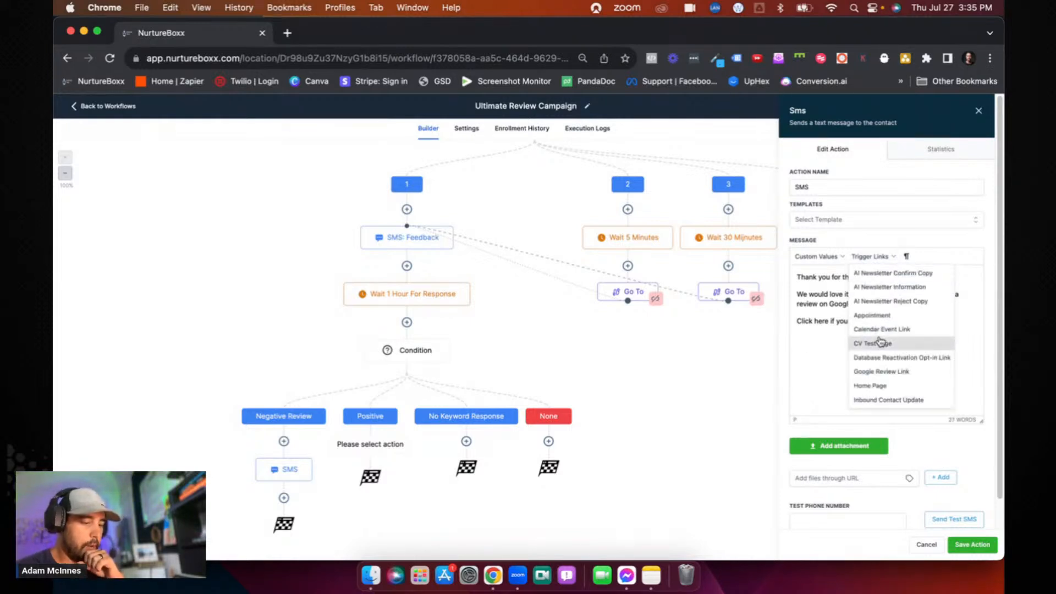
click(880, 371)
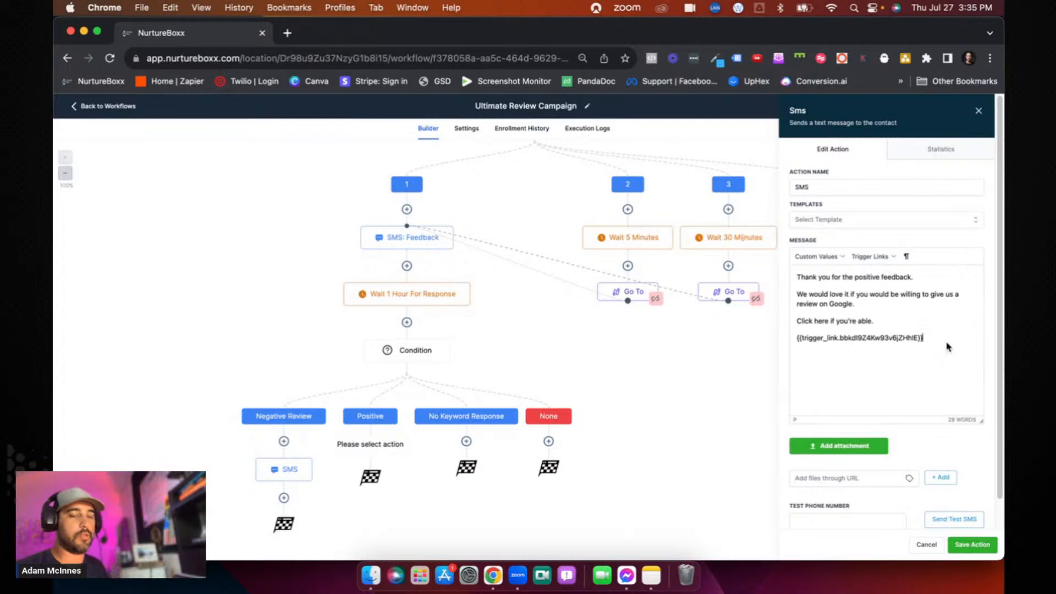
- Save the Positive branch's SMS, rename the action "SMS: Send Review REquest", and save it again
click(971, 545)
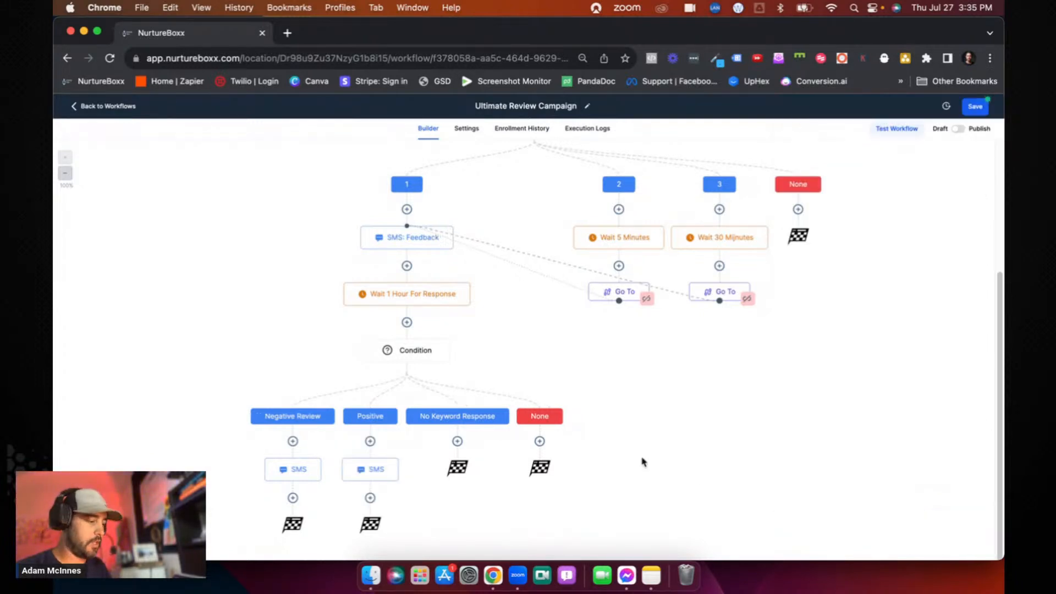
click(373, 469)
click(817, 187)
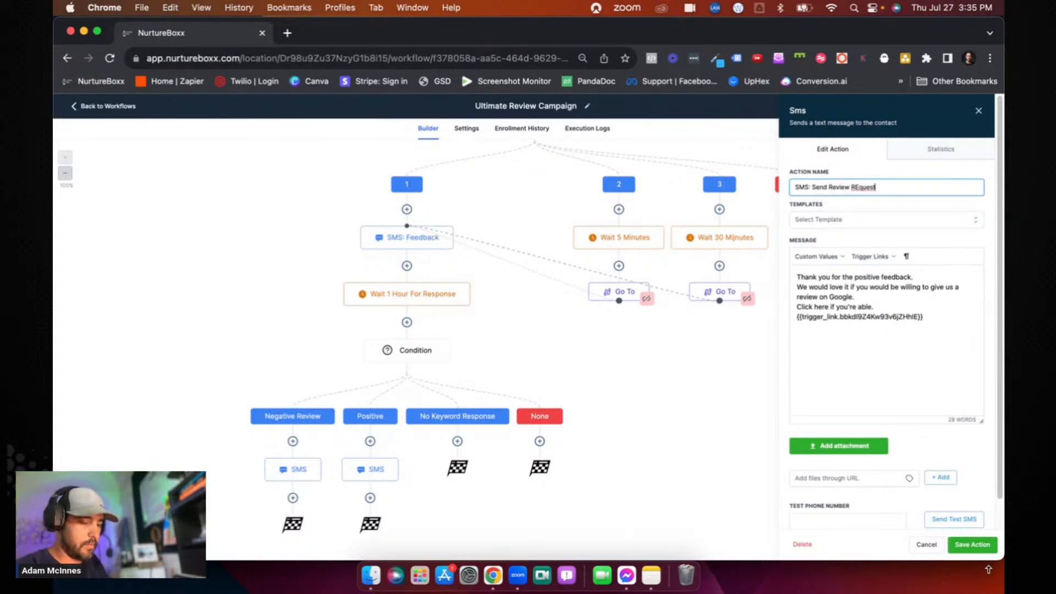
click(971, 544)
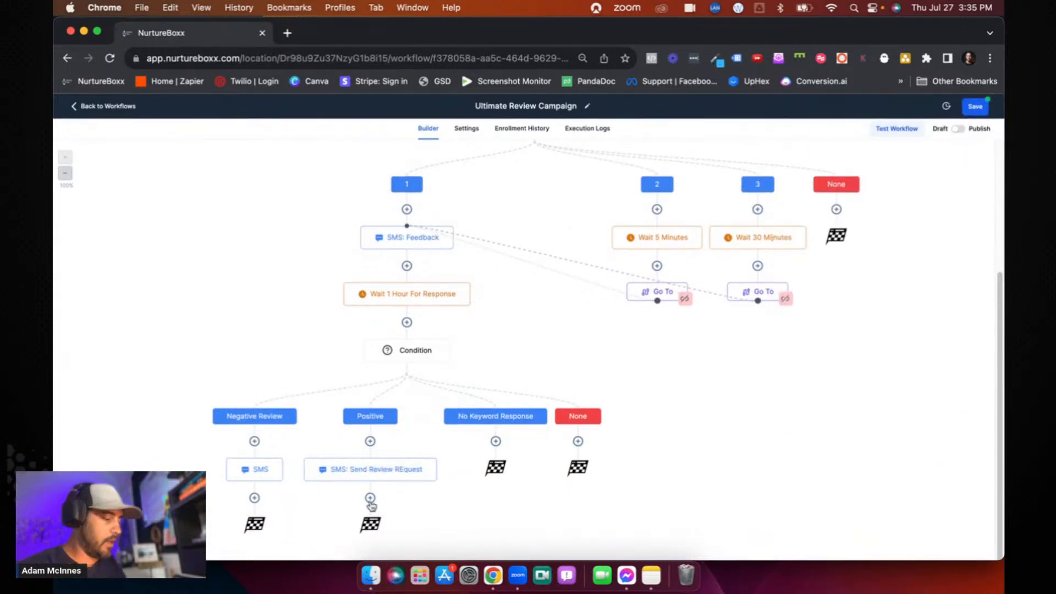
click(370, 497)
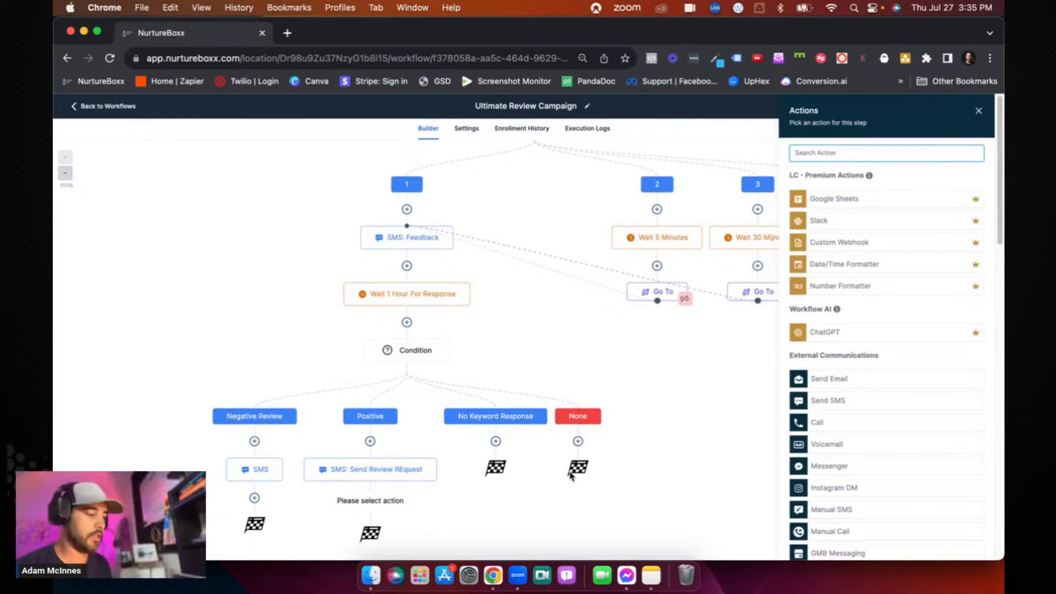
click(978, 111)
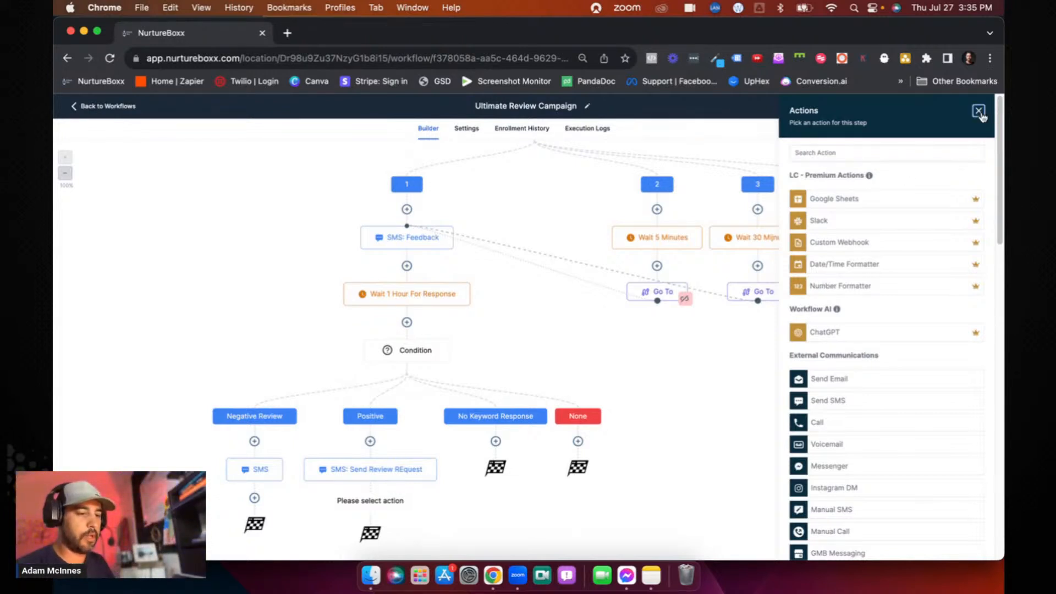
click(370, 441)
scroll(550, 418, up, 5)
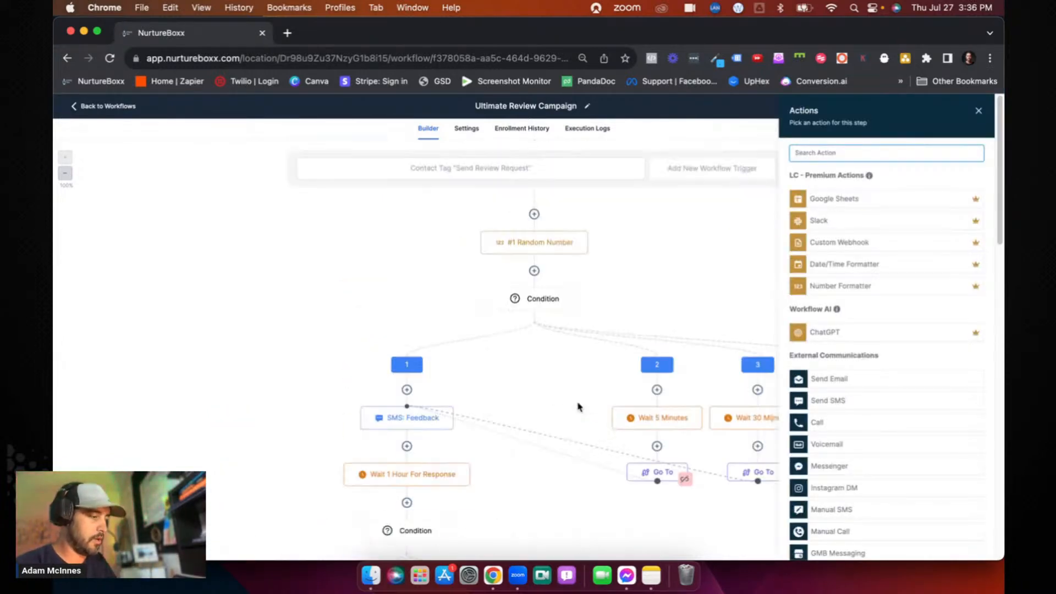
click(534, 214)
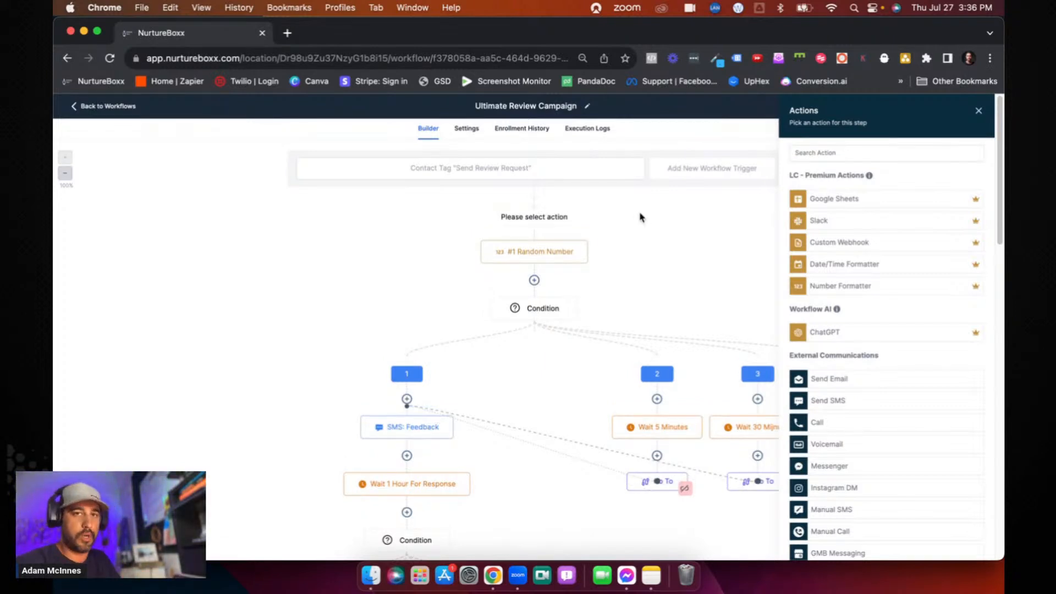
scroll(638, 216, down, 4)
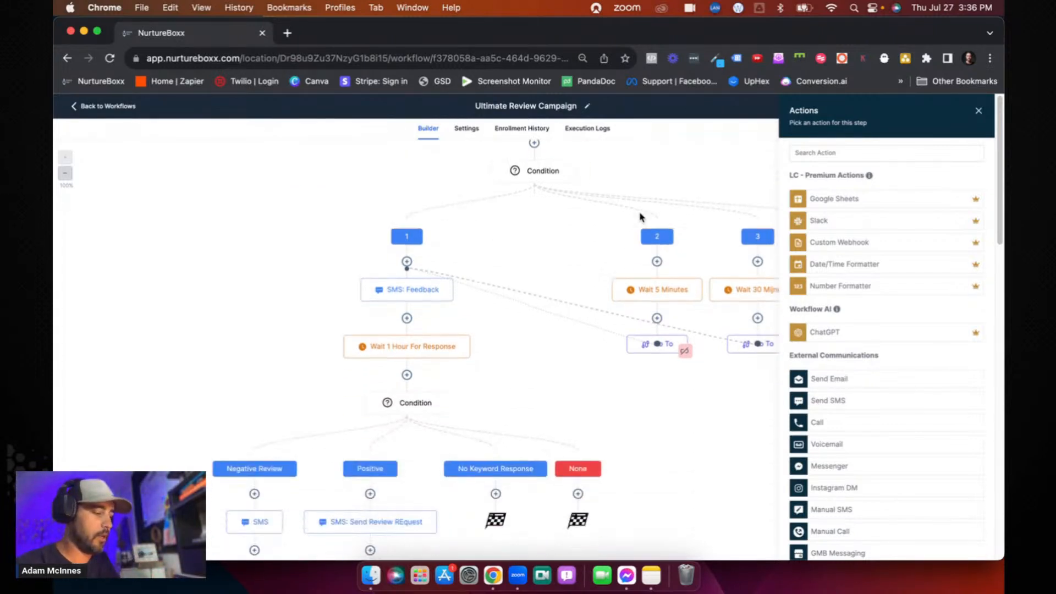
scroll(463, 399, down, 1)
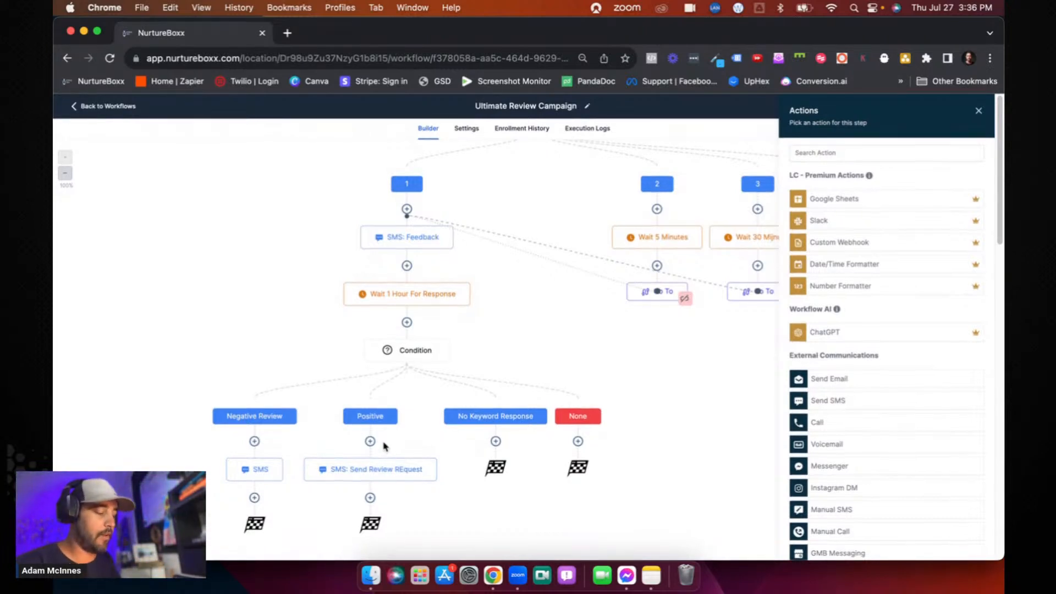
- Add a Wait action below the review request SMS in the Positive branch and make it wait for Trigger Link Clicked
click(370, 497)
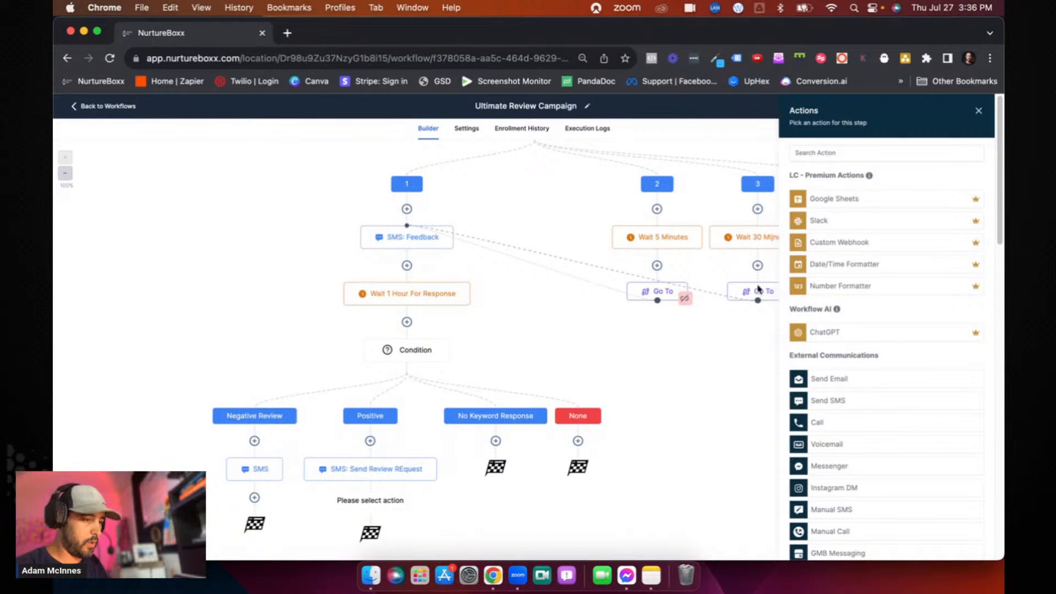
click(833, 153)
text(wait)
click(833, 187)
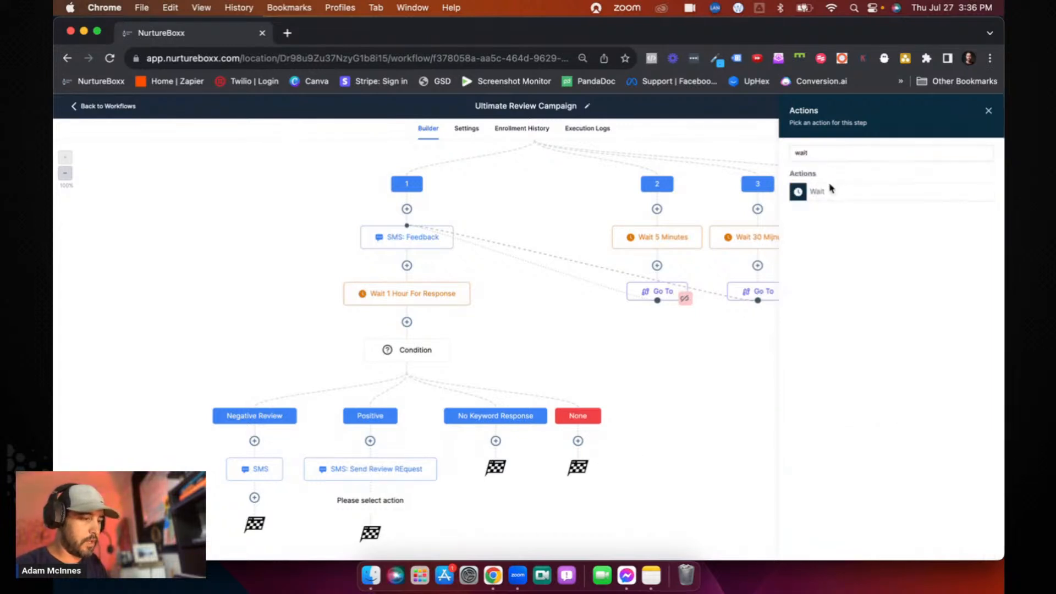
click(712, 219)
scroll(679, 291, down, 3)
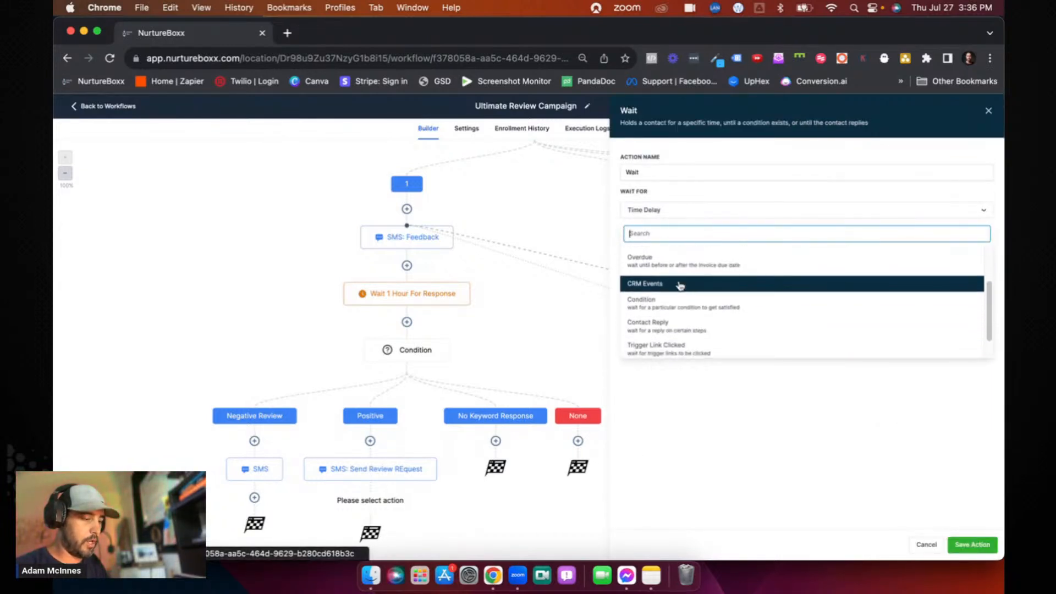
scroll(677, 305, down, 1)
click(677, 326)
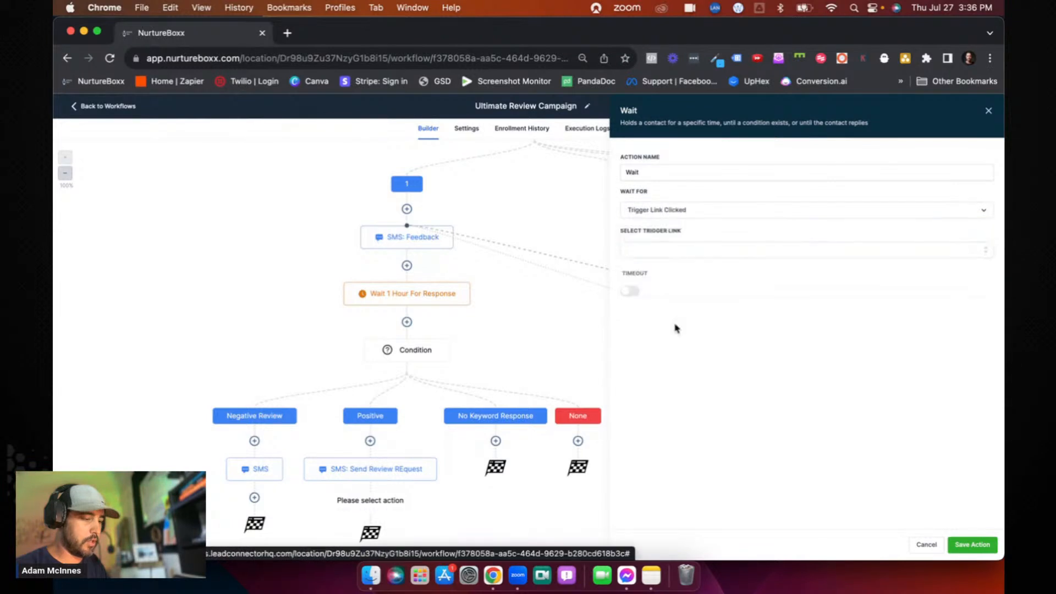
- Select Google Review Link as the trigger link for the wait and enable a timeout of 30 minutes
click(670, 249)
scroll(667, 330, down, 3)
scroll(665, 331, up, 2)
scroll(665, 331, down, 3)
click(630, 325)
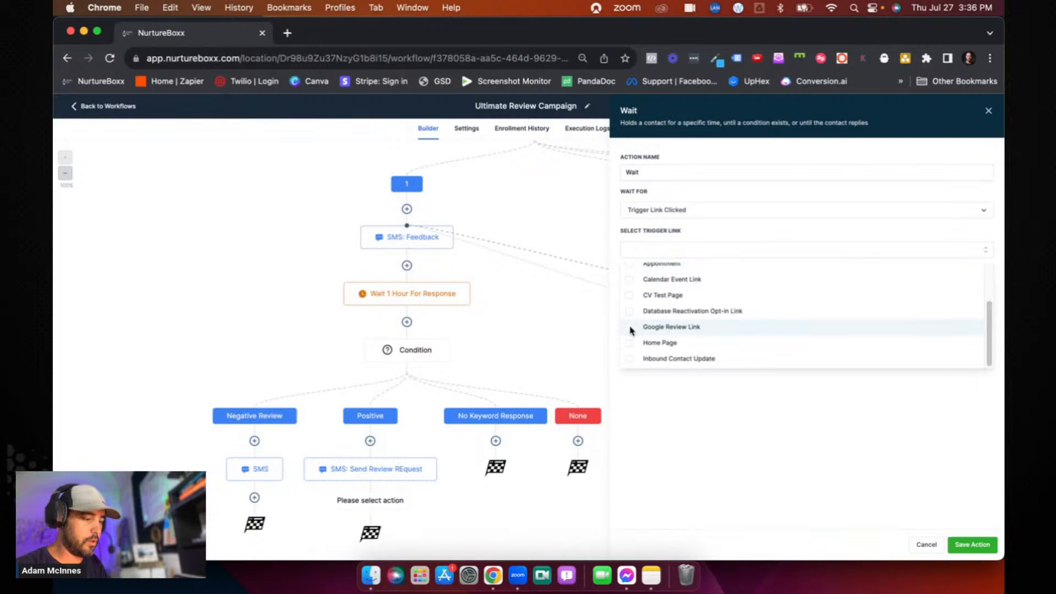
click(652, 402)
click(631, 288)
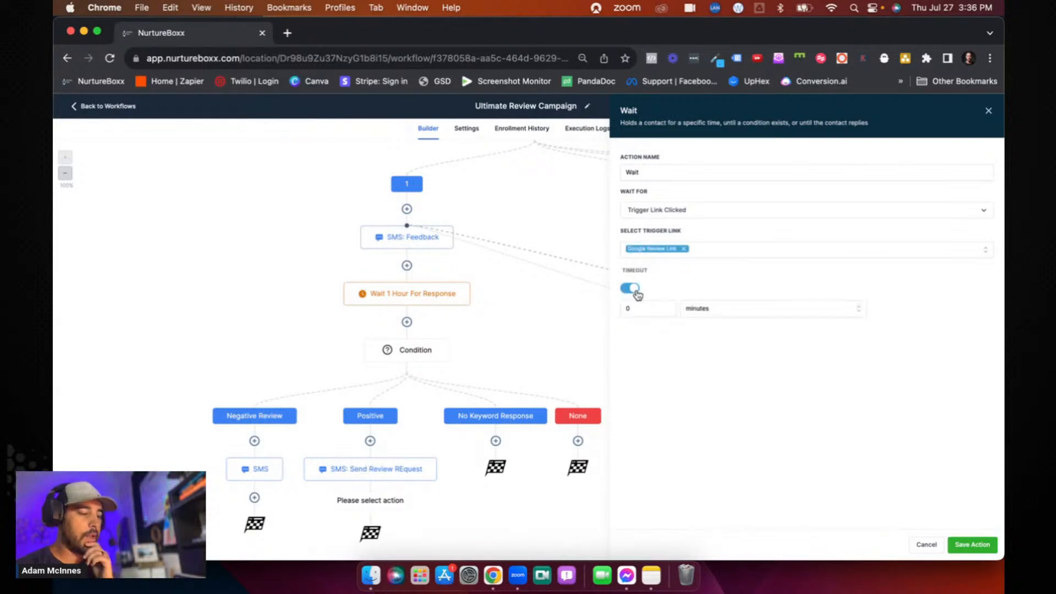
click(640, 308)
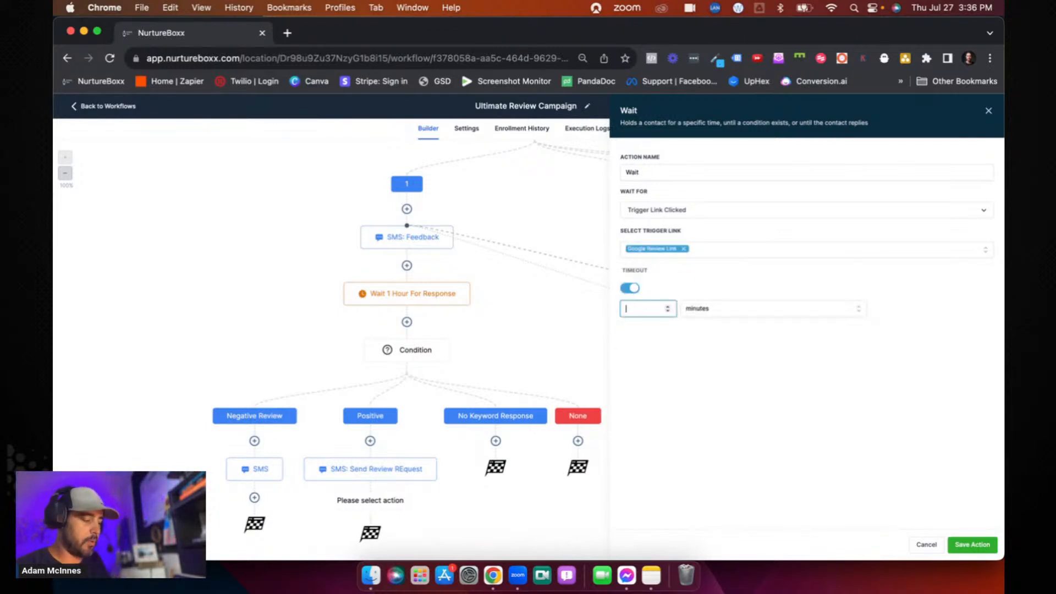
text(30)
click(655, 353)
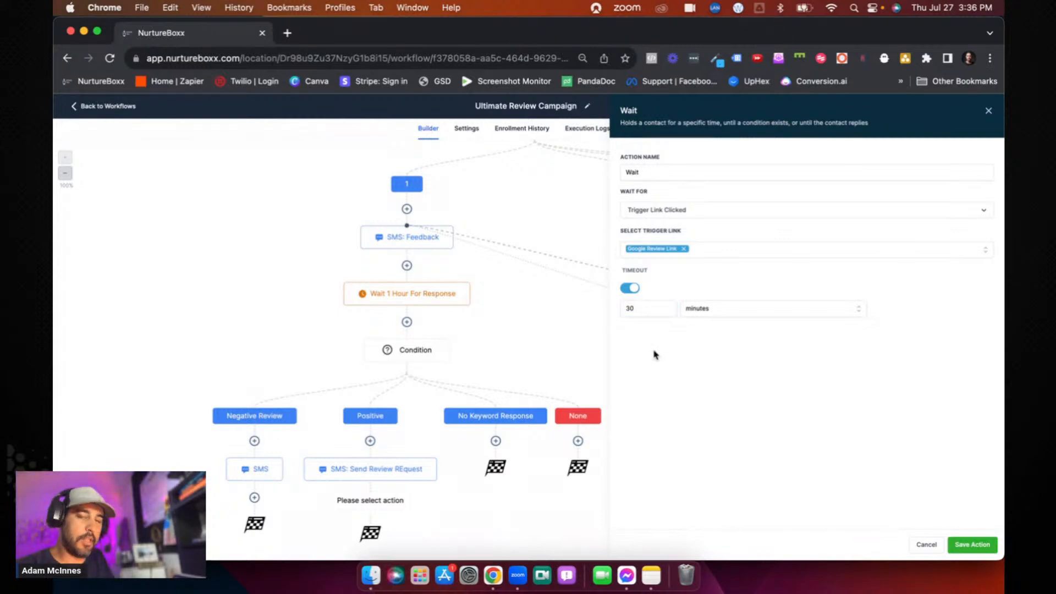
- Name the wait action "Wait 30 minutes for link click" and save it
click(704, 170)
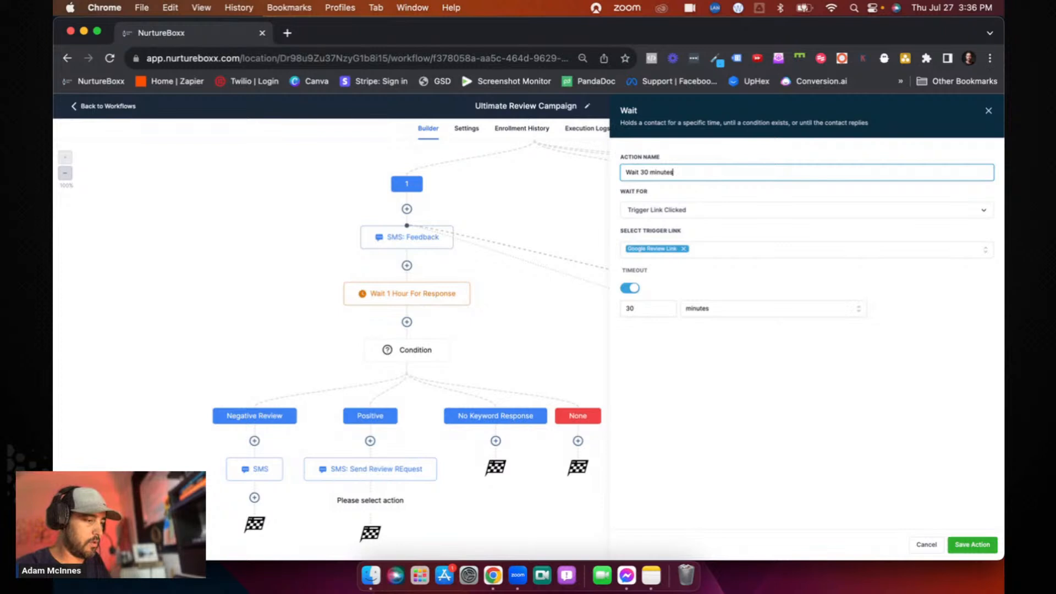
text(30 minutes for link click)
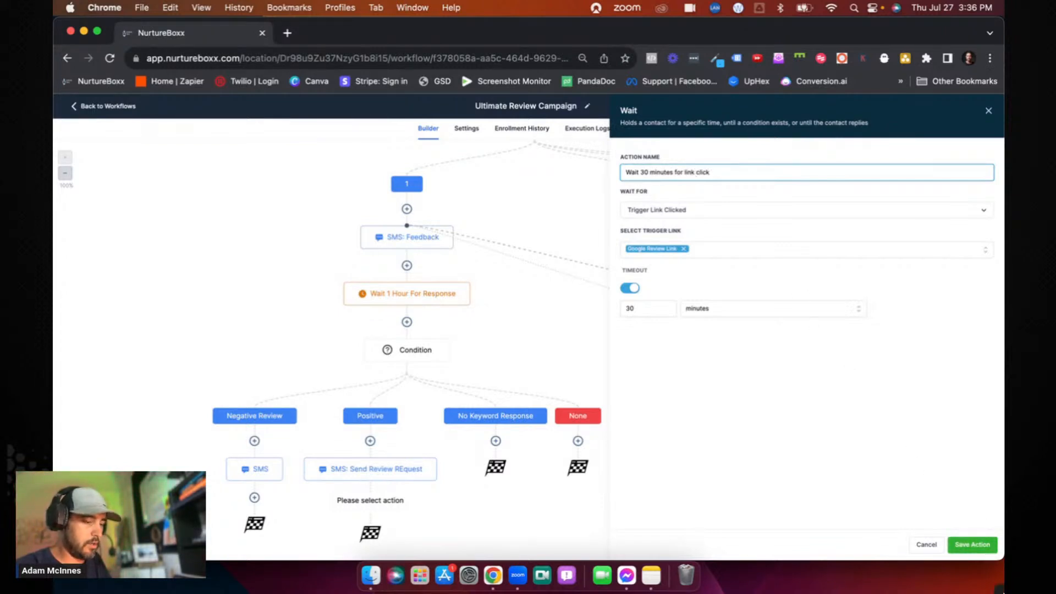
click(972, 544)
- Add an if/else condition below the 30-minute link-click wait and name its branch "Link Clicked"
scroll(650, 465, down, 2)
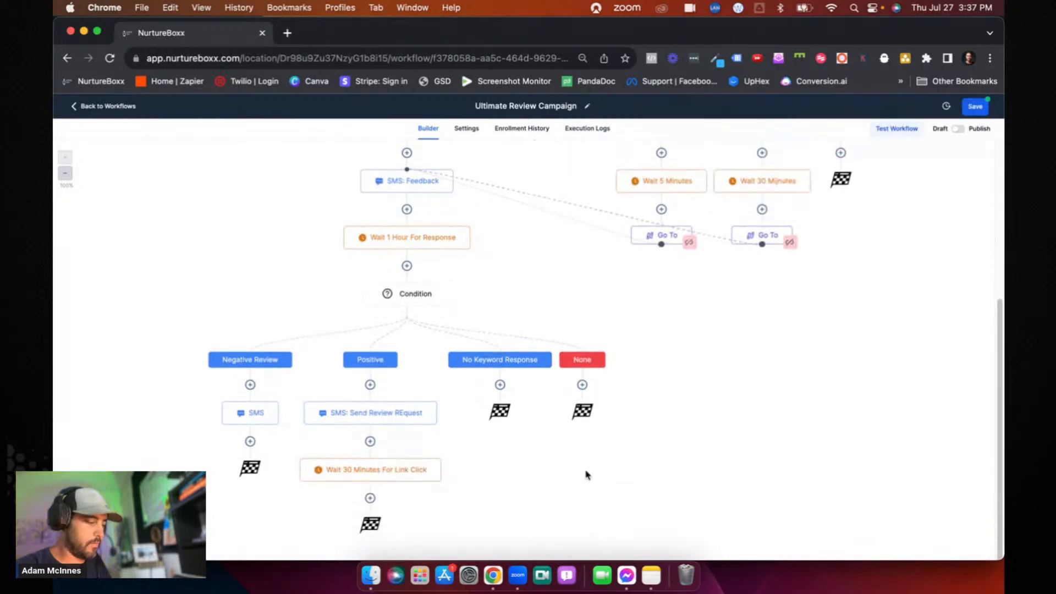
click(370, 498)
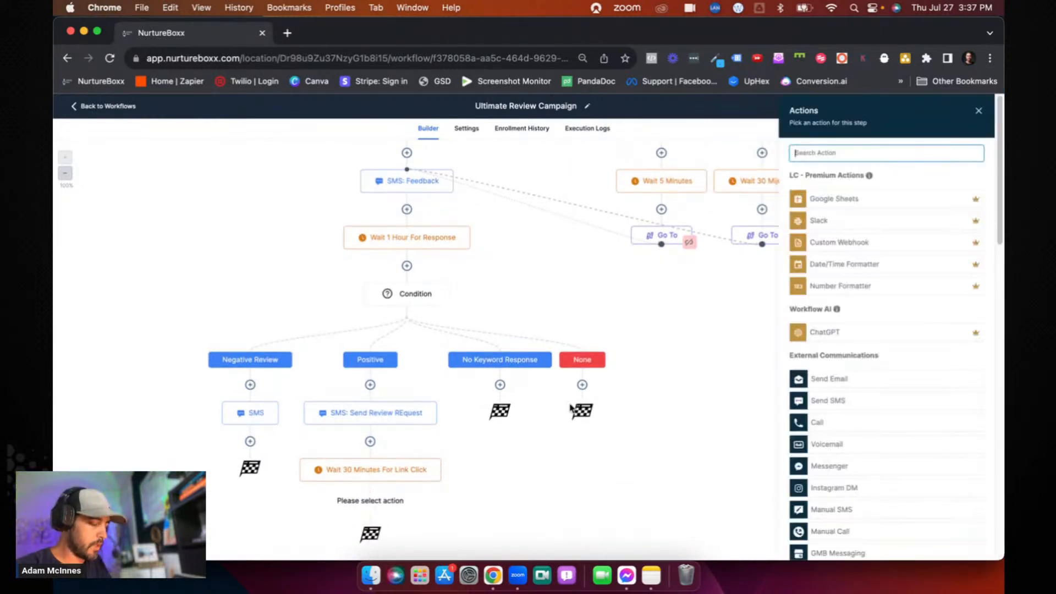
text(if)
click(808, 220)
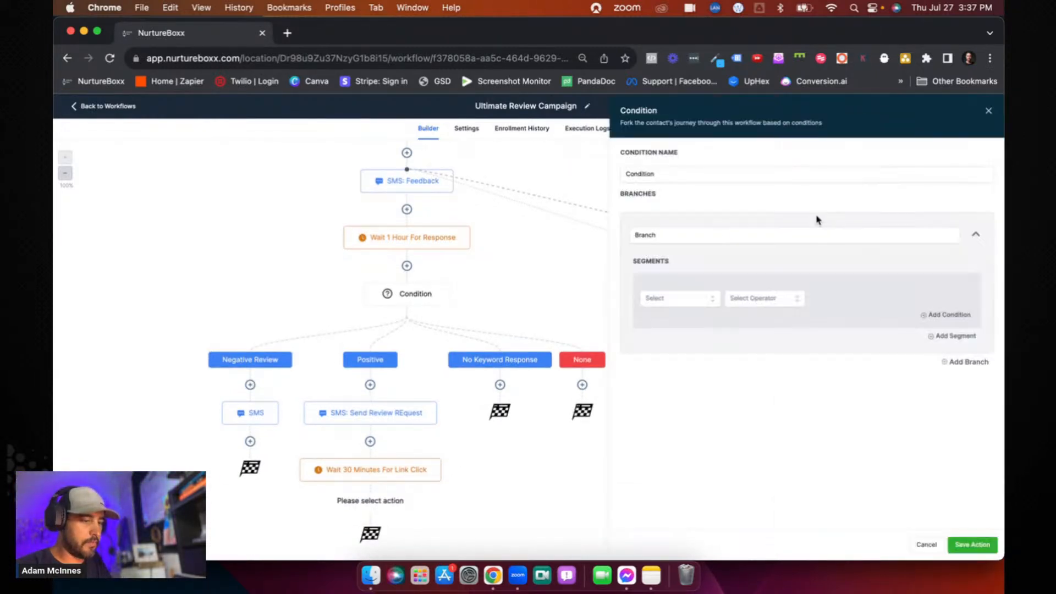
double_click(649, 232)
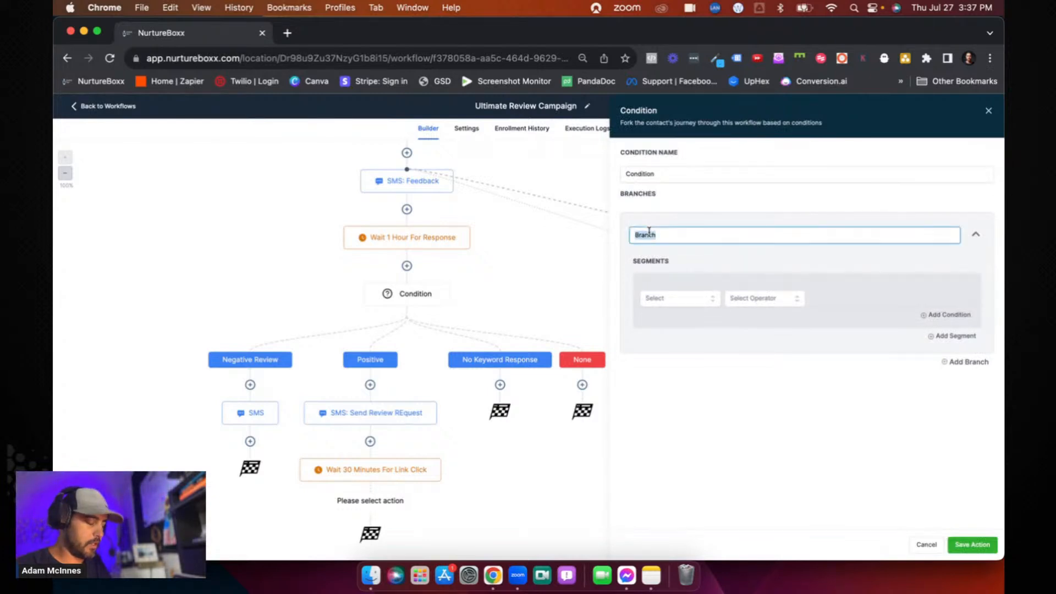
text(R)
text(Link Clicked)
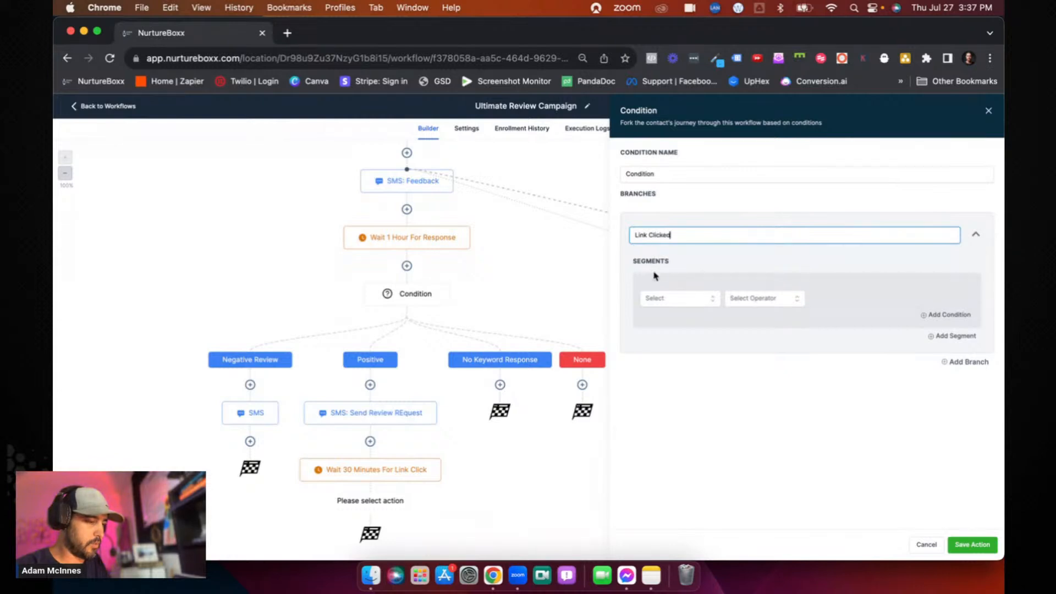
- Set the Link Clicked branch's condition to Trigger Link clicked Is Google Review Link and save the condition
click(662, 298)
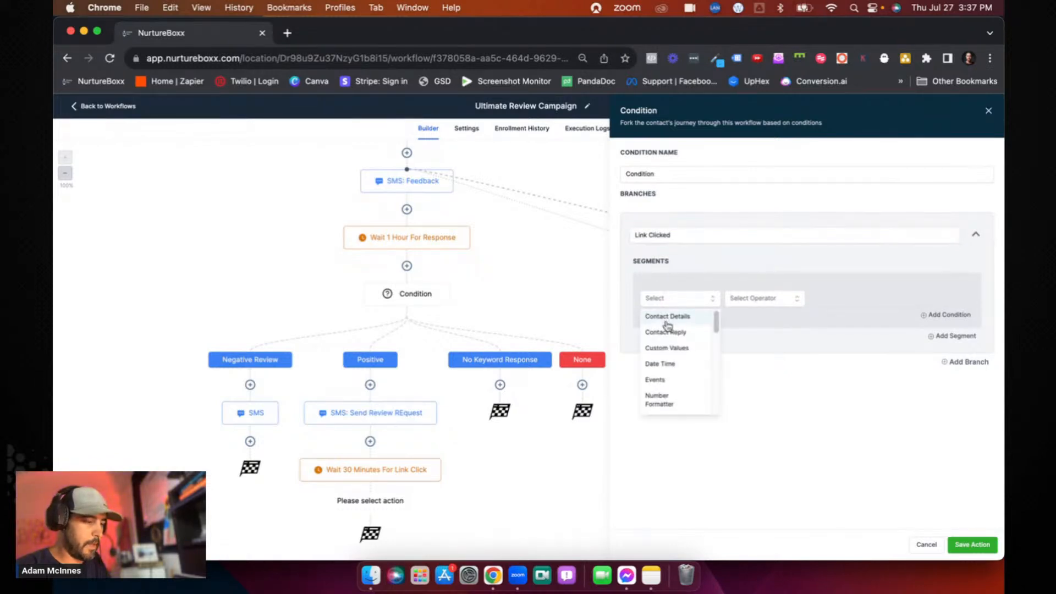
click(660, 360)
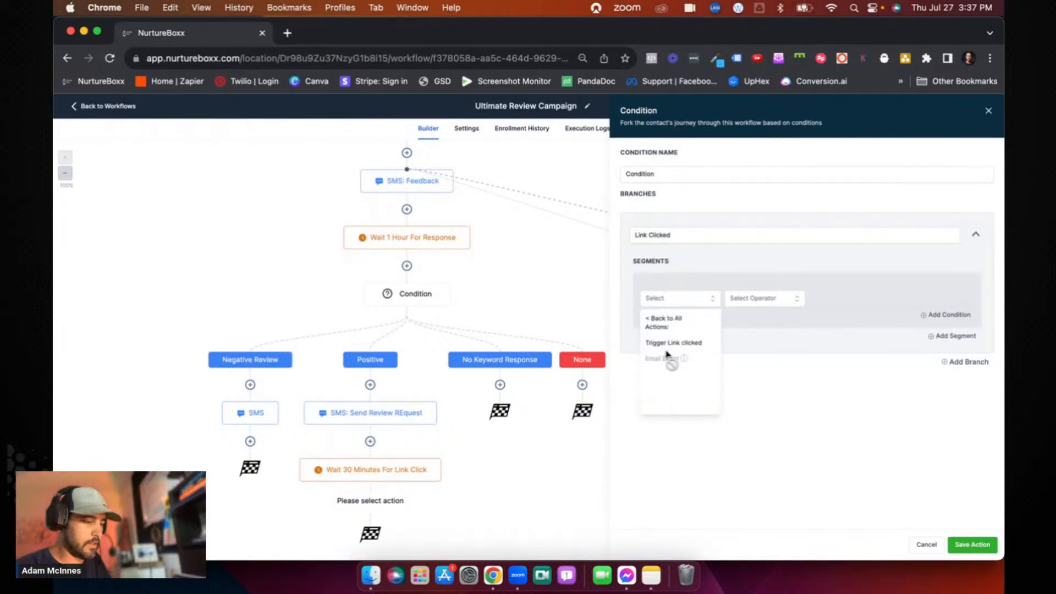
click(673, 348)
click(747, 304)
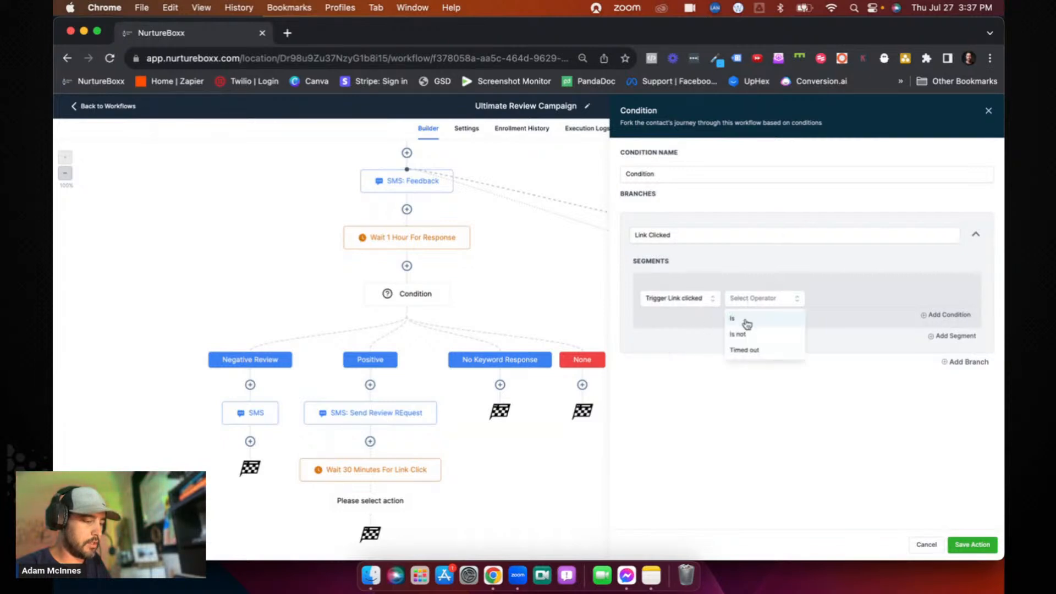
click(747, 321)
click(828, 302)
scroll(834, 369, down, 3)
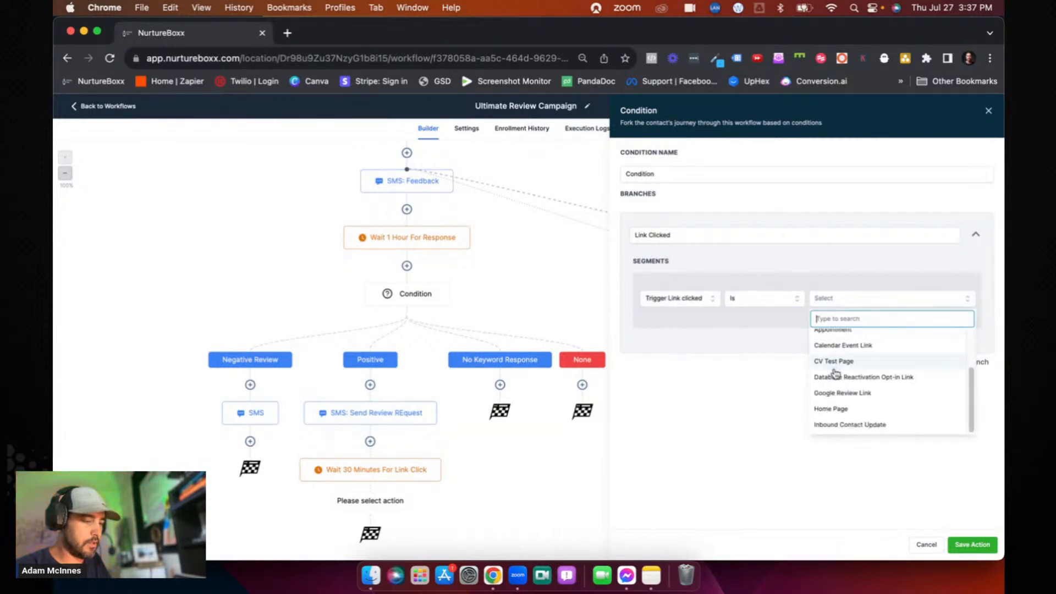
click(836, 394)
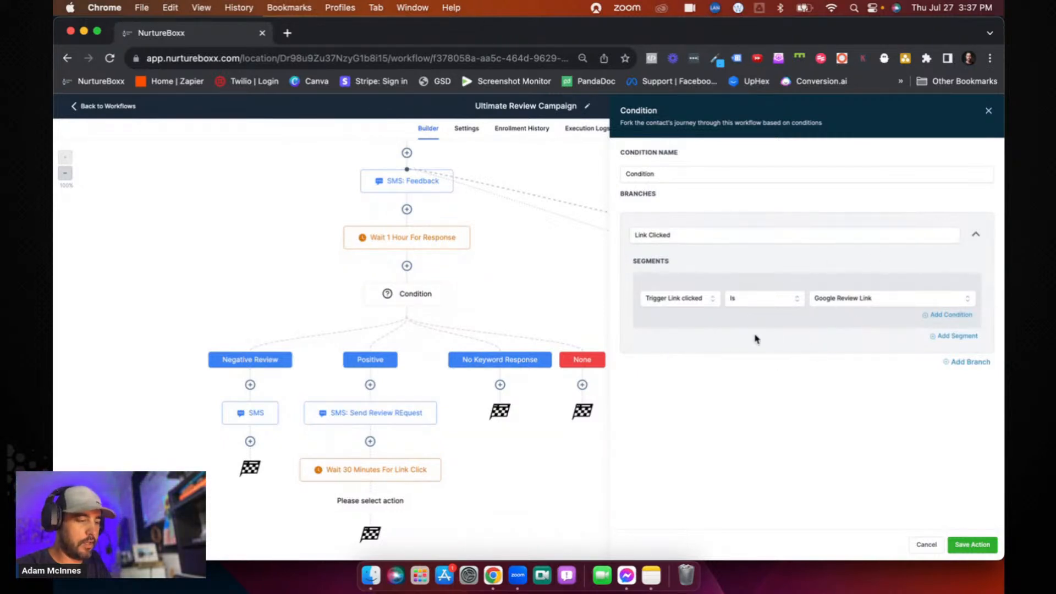
click(971, 543)
- Add a time-delay wait of 20 minutes under the Link Clicked branch, name it "Wait 20 minutes" and save it
scroll(714, 487, down, 5)
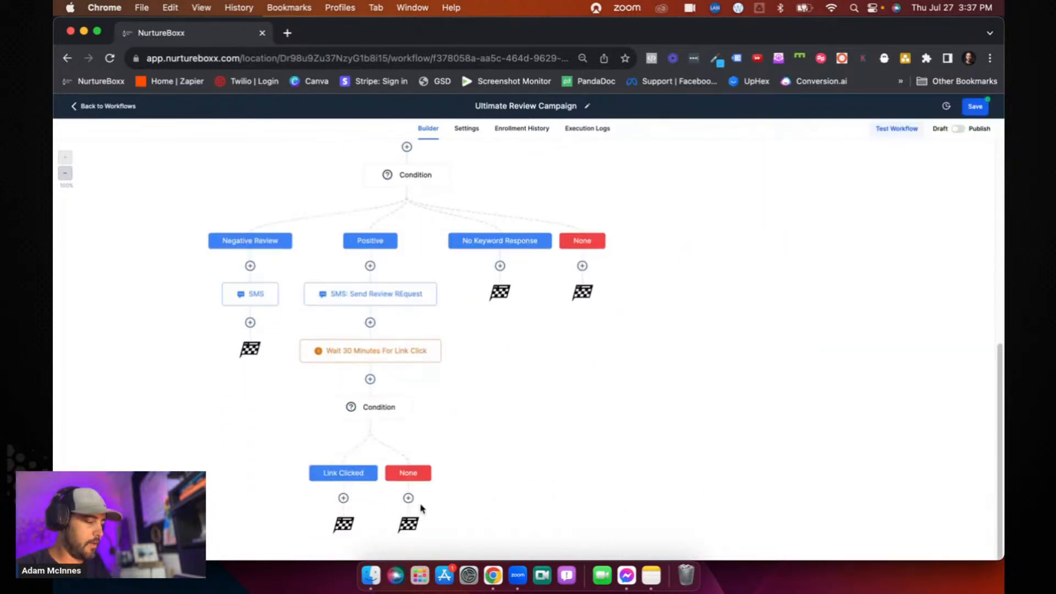
click(343, 498)
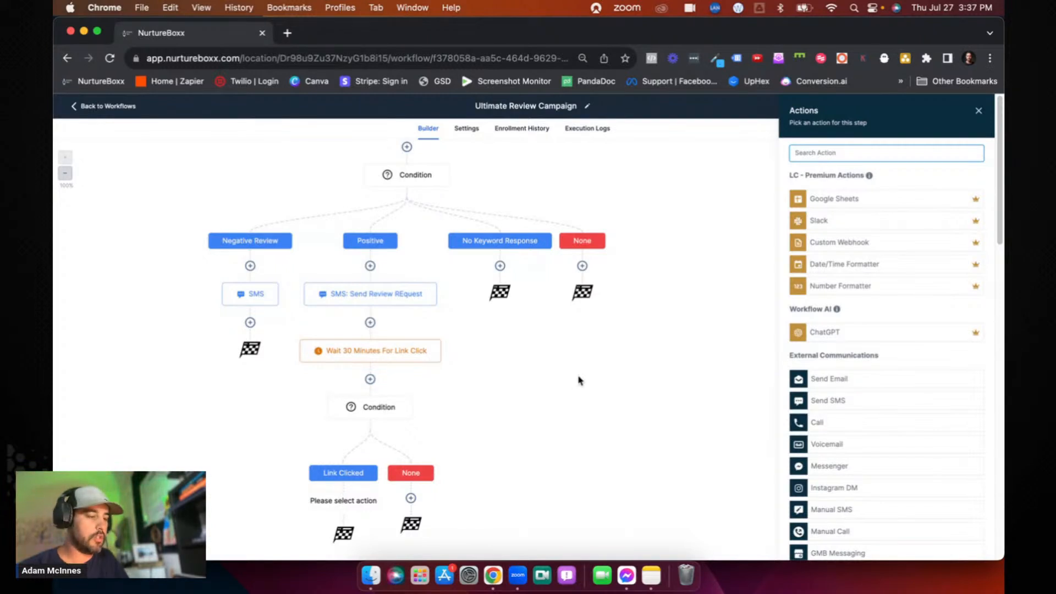
text(wait)
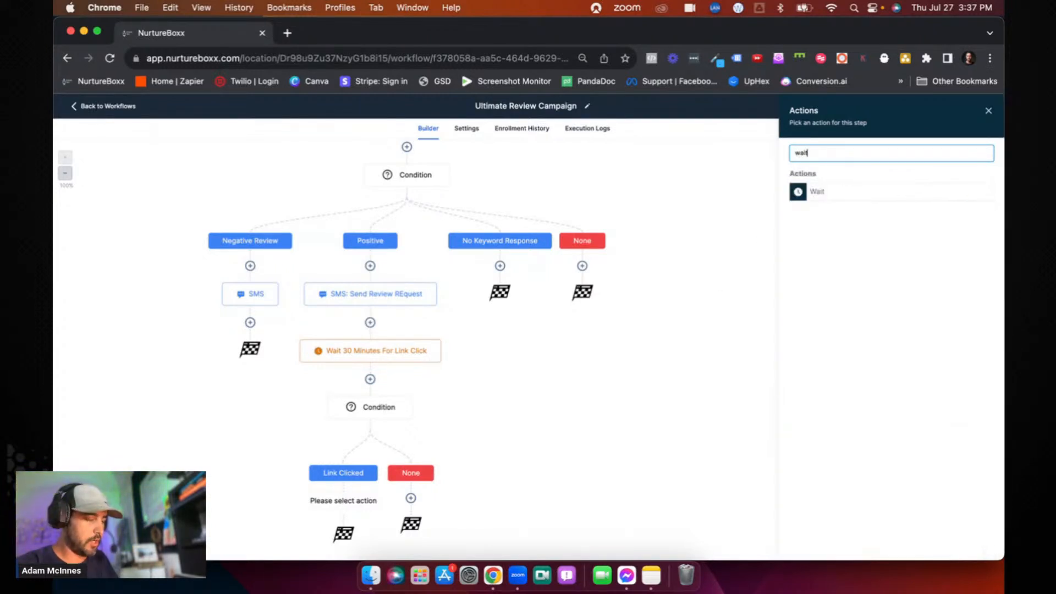
click(836, 193)
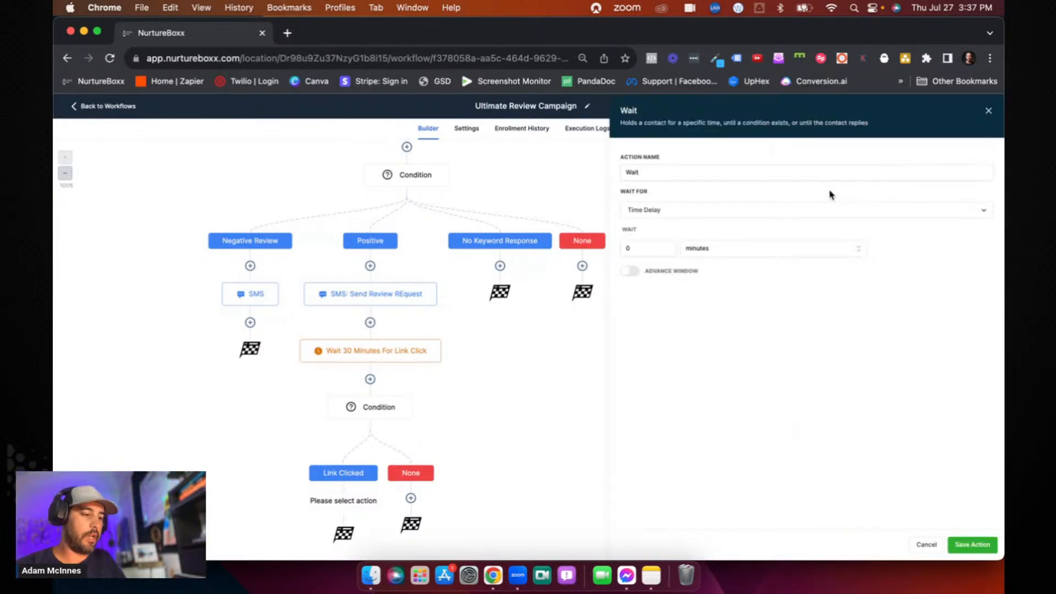
click(643, 249)
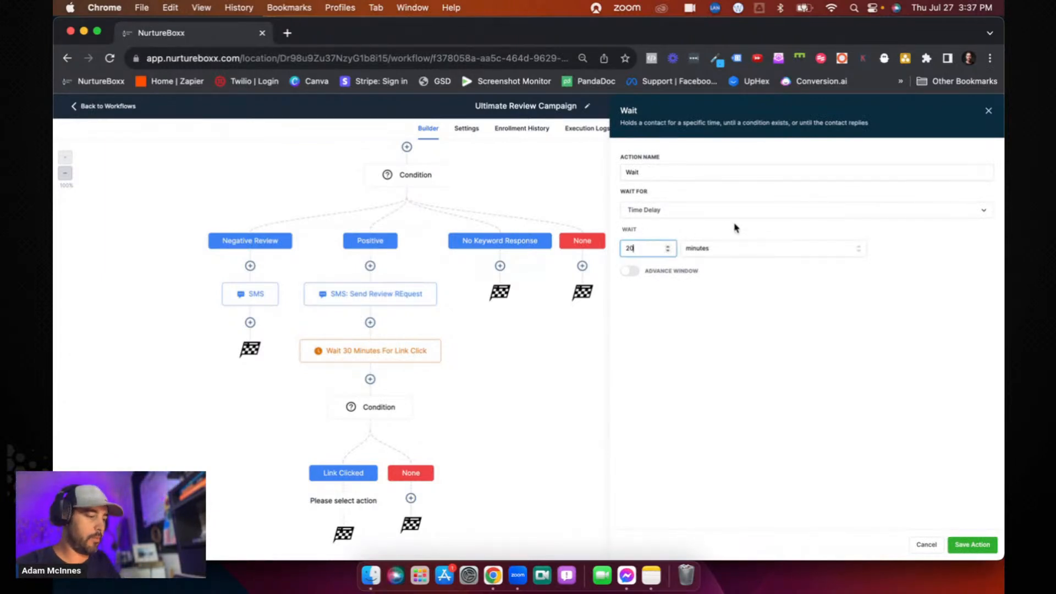
click(726, 174)
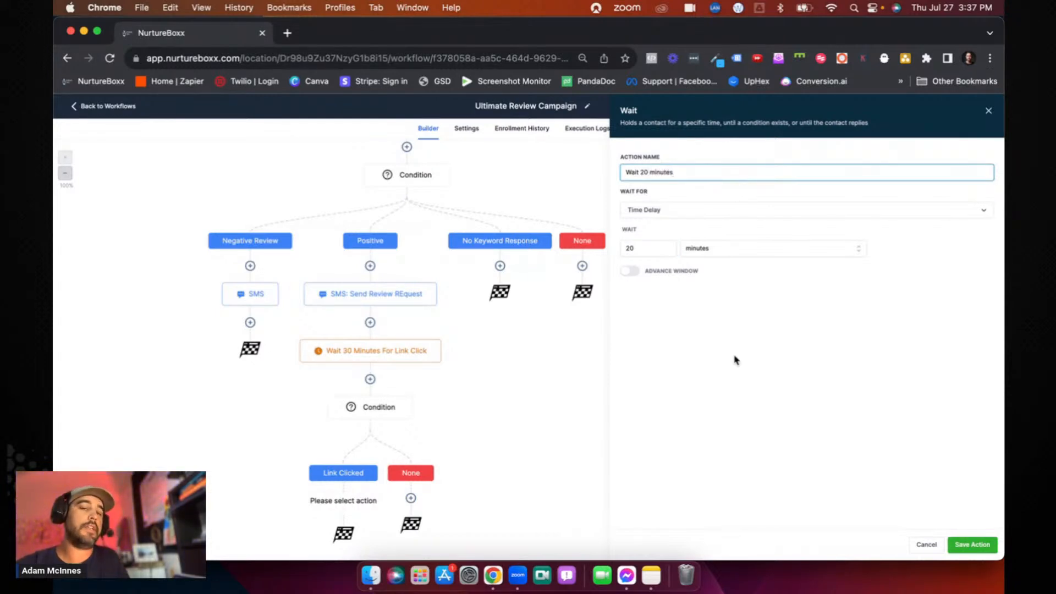
click(972, 544)
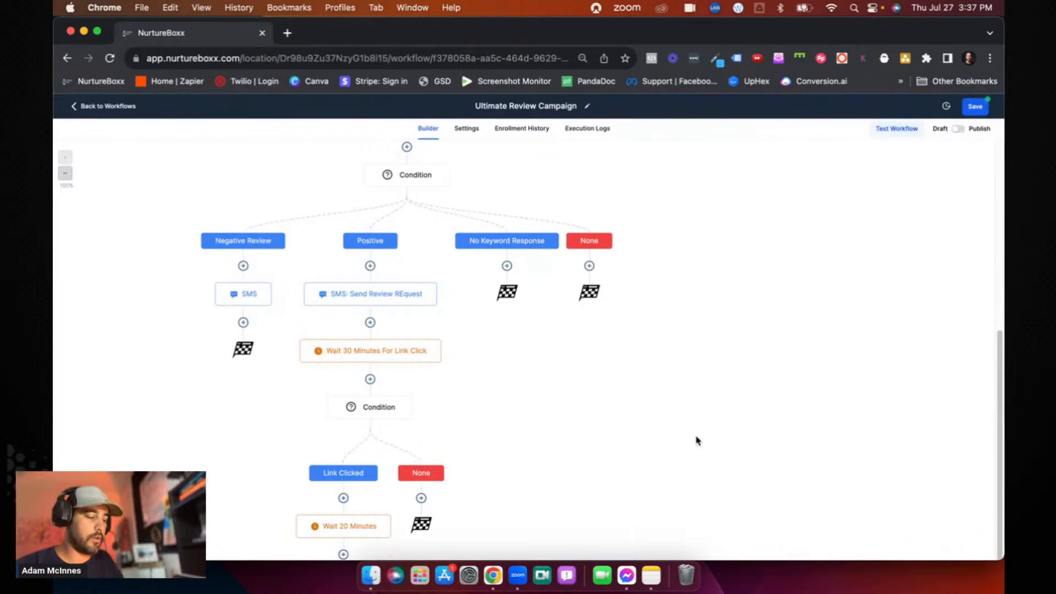
- Add an SMS below the 20-minute wait with the message "Just want to confirm you were able to leave the review?" and save it
scroll(696, 440, down, 2)
click(343, 498)
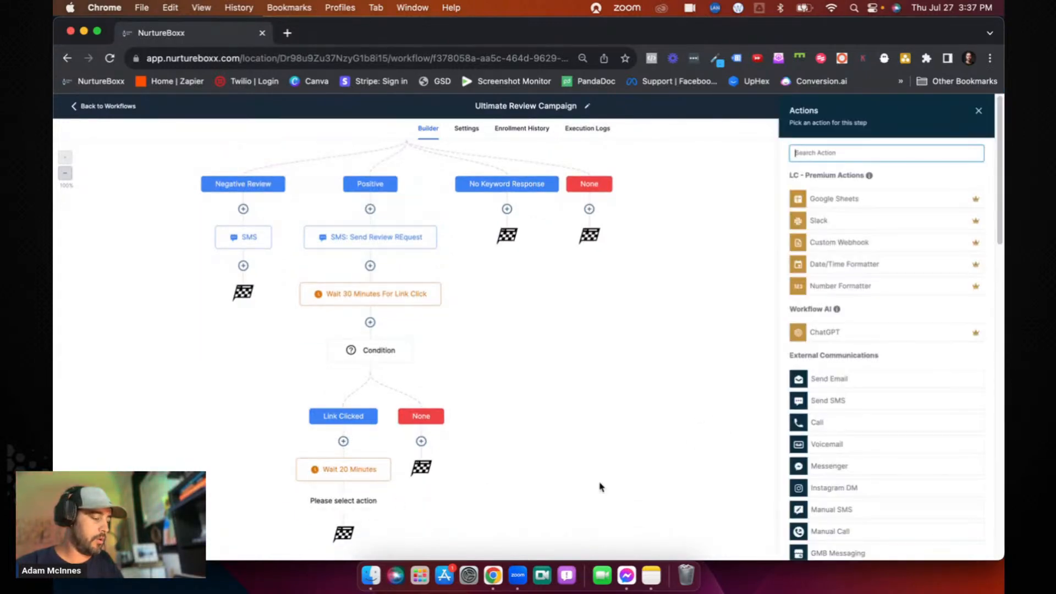
text(sms)
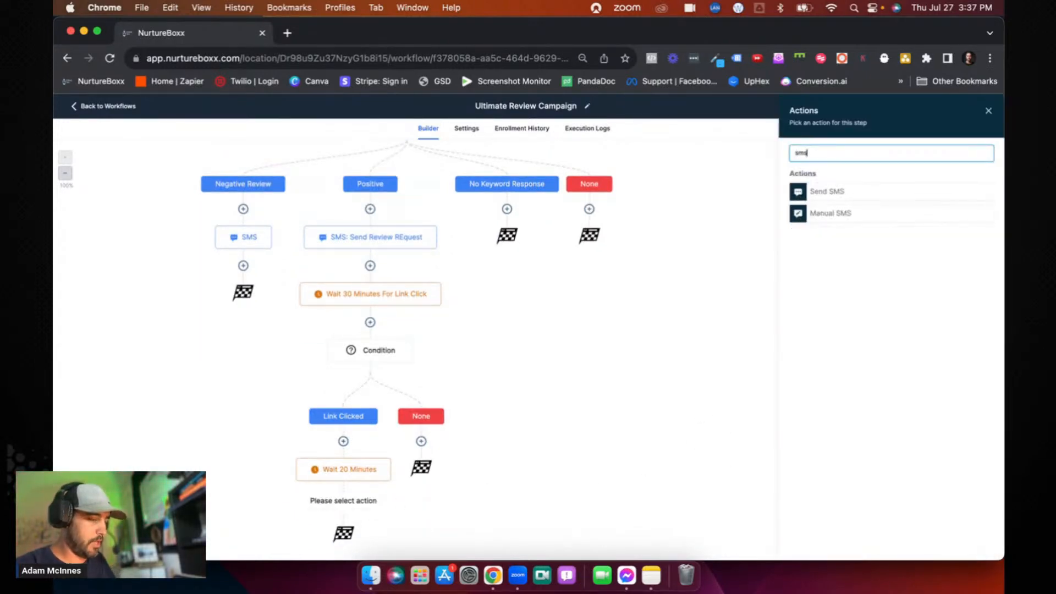
click(844, 199)
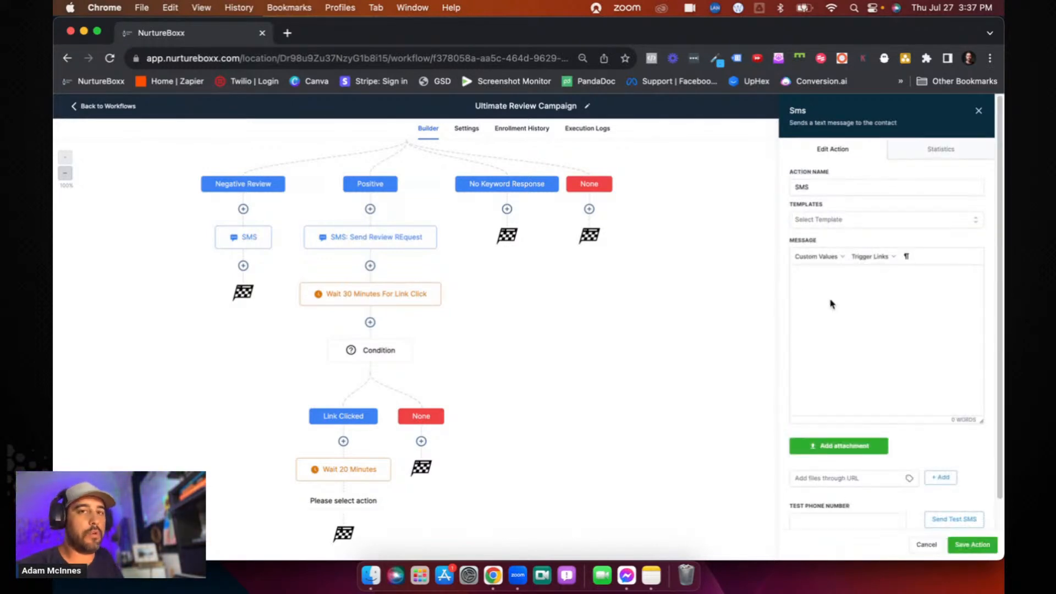
text(Just want to confirm you were able to leave the review?)
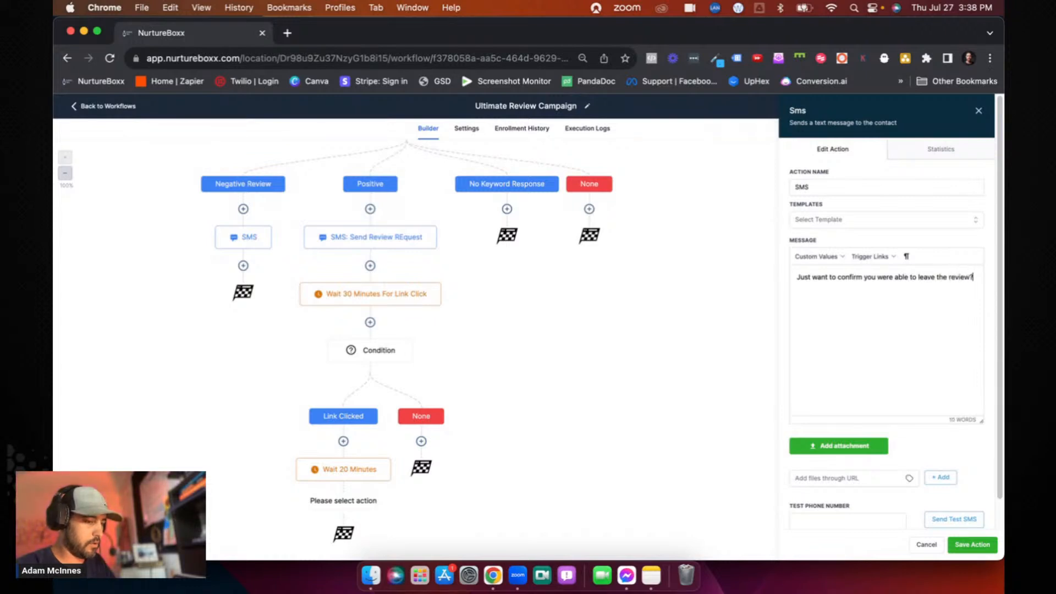
click(972, 545)
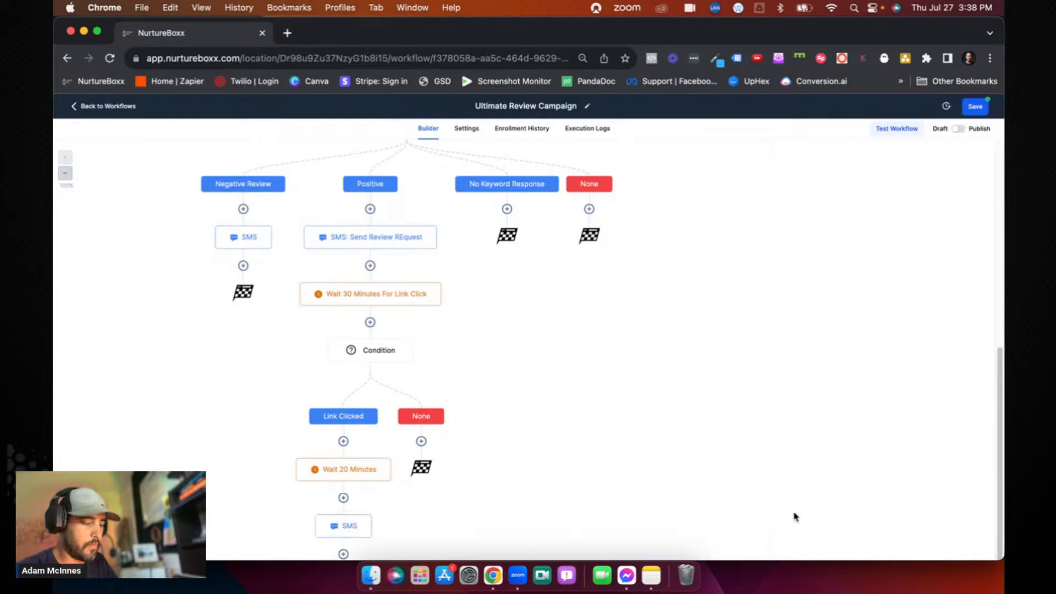
- Add a wait action below the confirmation SMS that waits for a Contact Reply to that SMS
scroll(598, 448, down, 2)
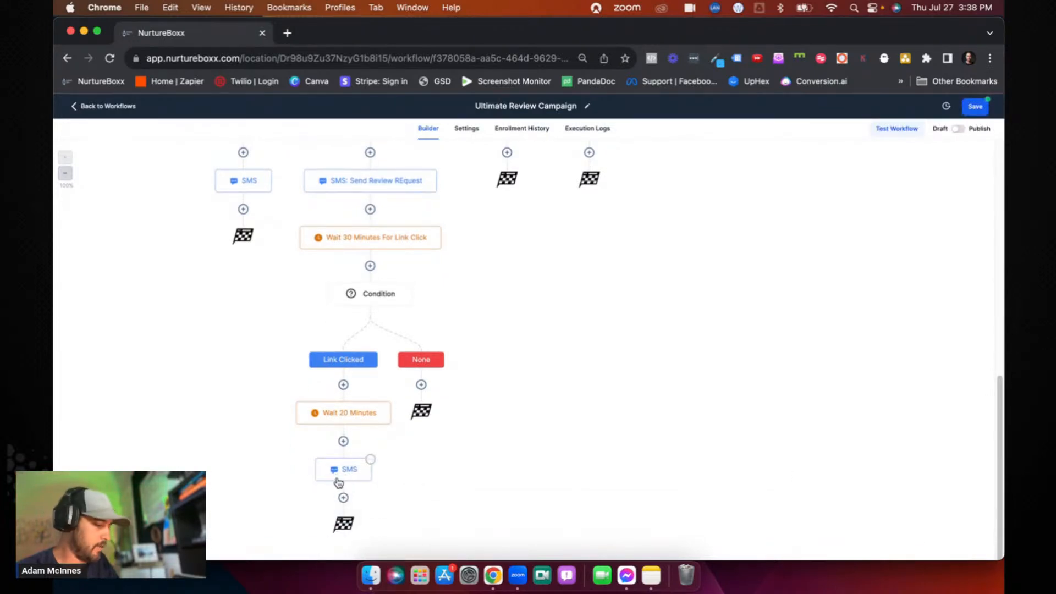
click(343, 498)
text(wi)
key(BackSpace)
text(ait)
click(828, 197)
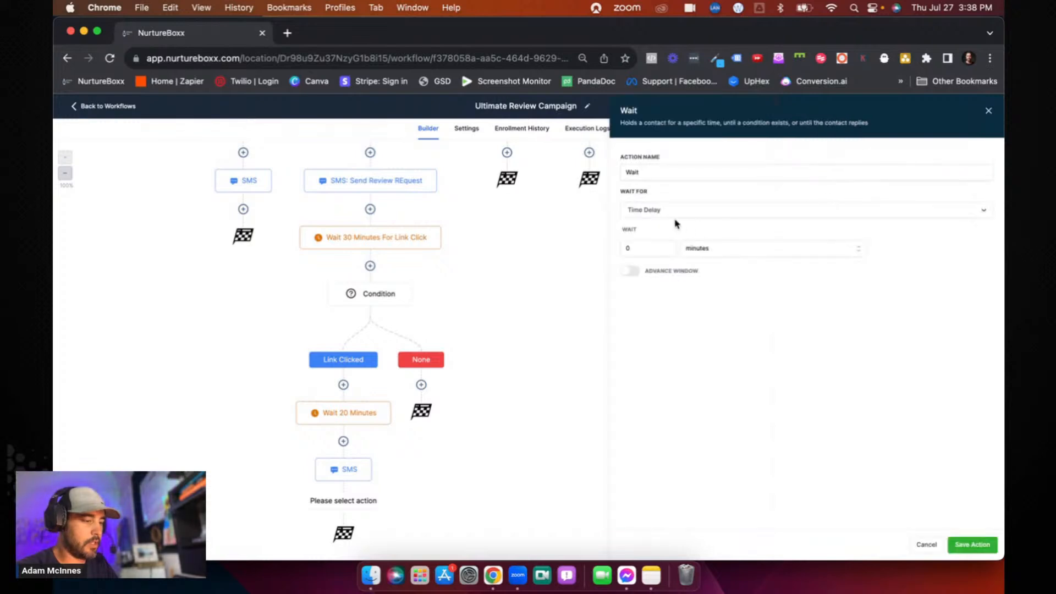
click(658, 212)
scroll(657, 314, down, 2)
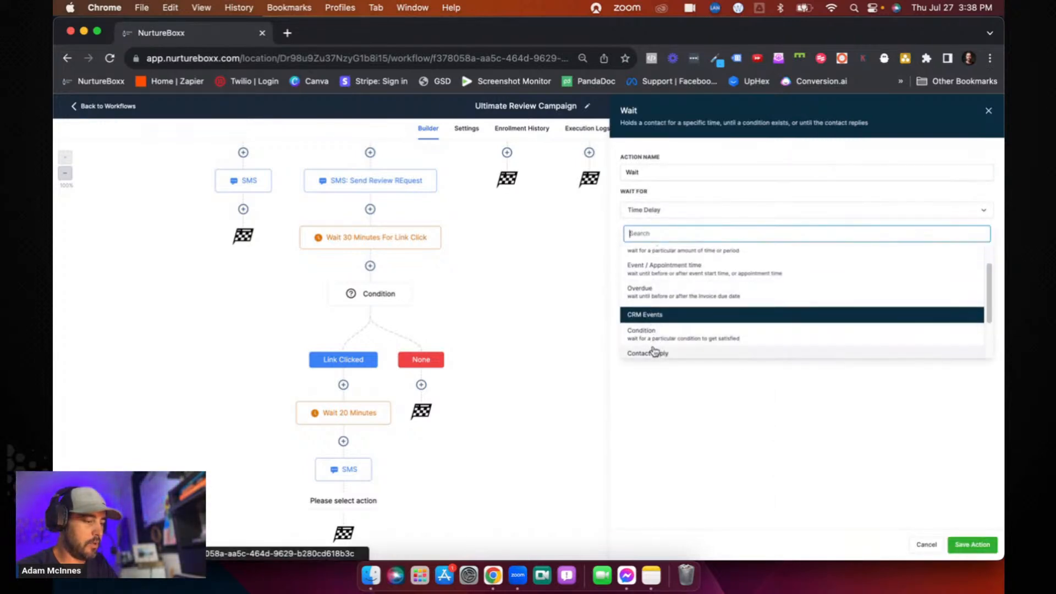
click(654, 351)
click(678, 247)
click(660, 300)
click(648, 353)
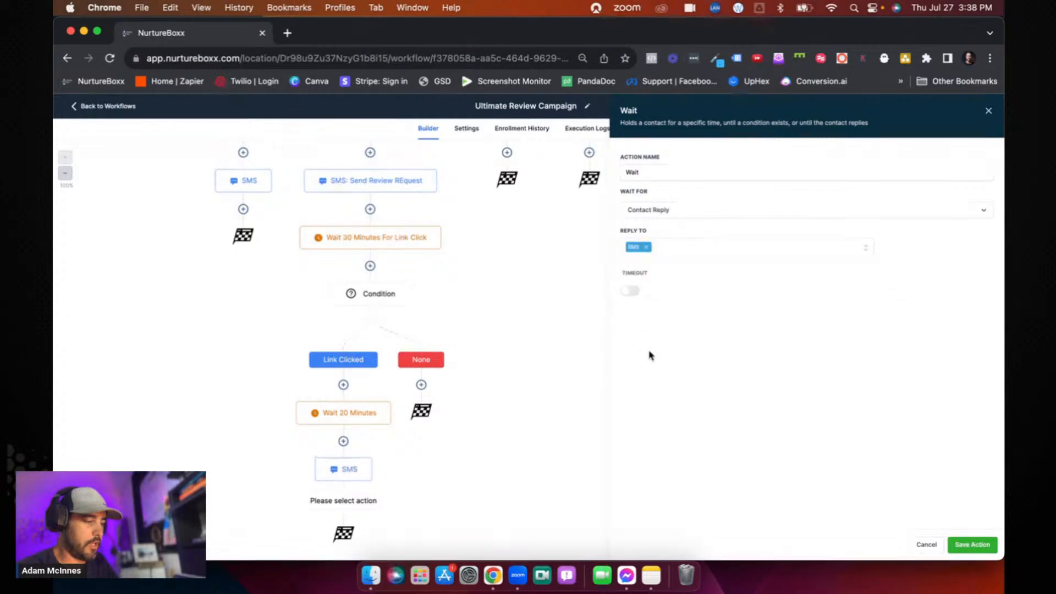
- Enable a timeout of 1 hour on the reply wait, name it "Wait 1 hour" and save it
click(631, 294)
click(631, 309)
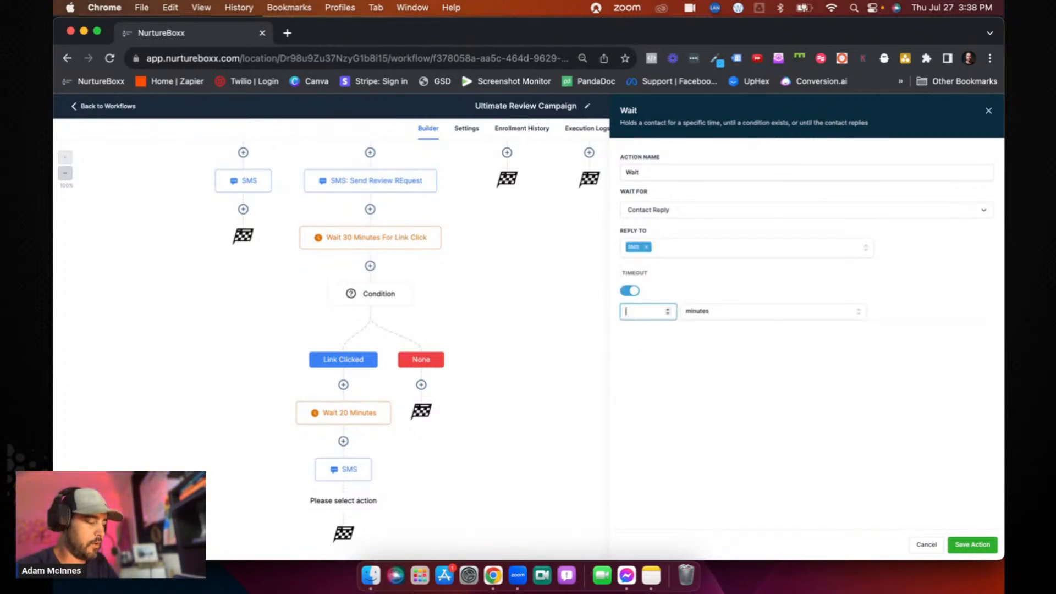
text(1)
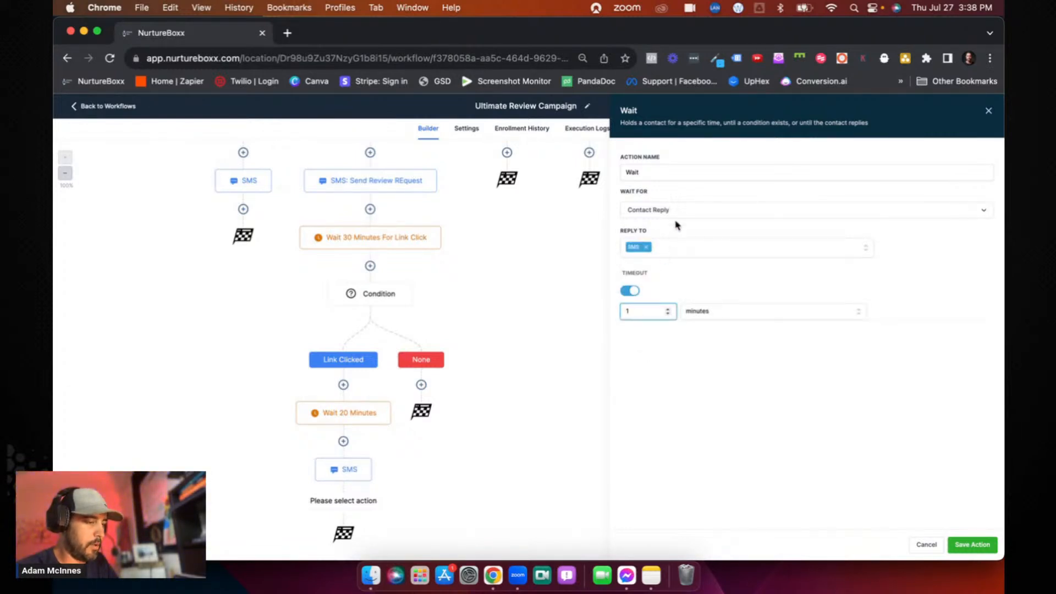
click(720, 317)
click(709, 350)
click(687, 169)
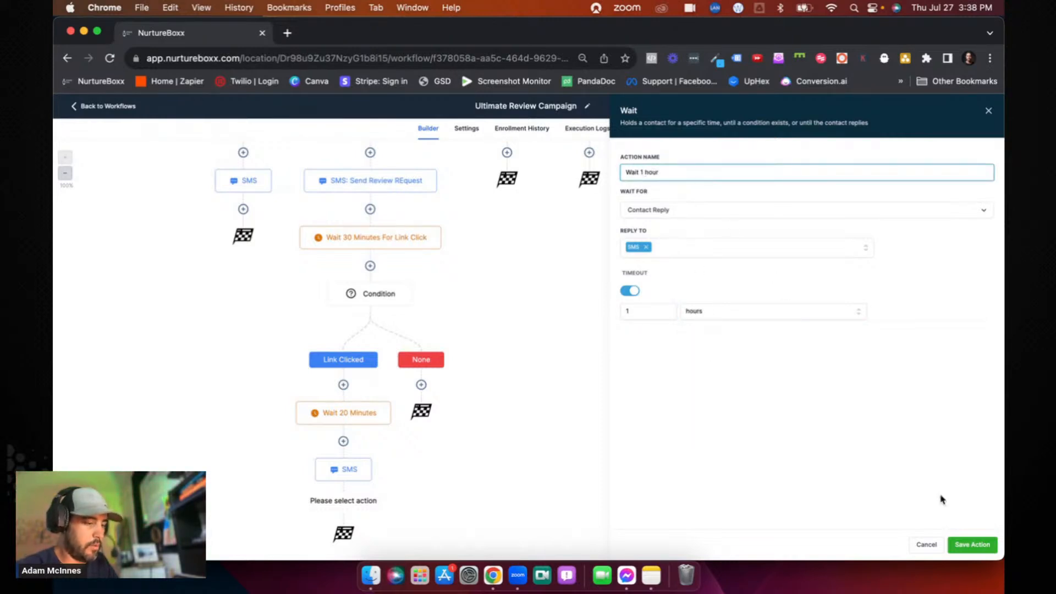
click(970, 544)
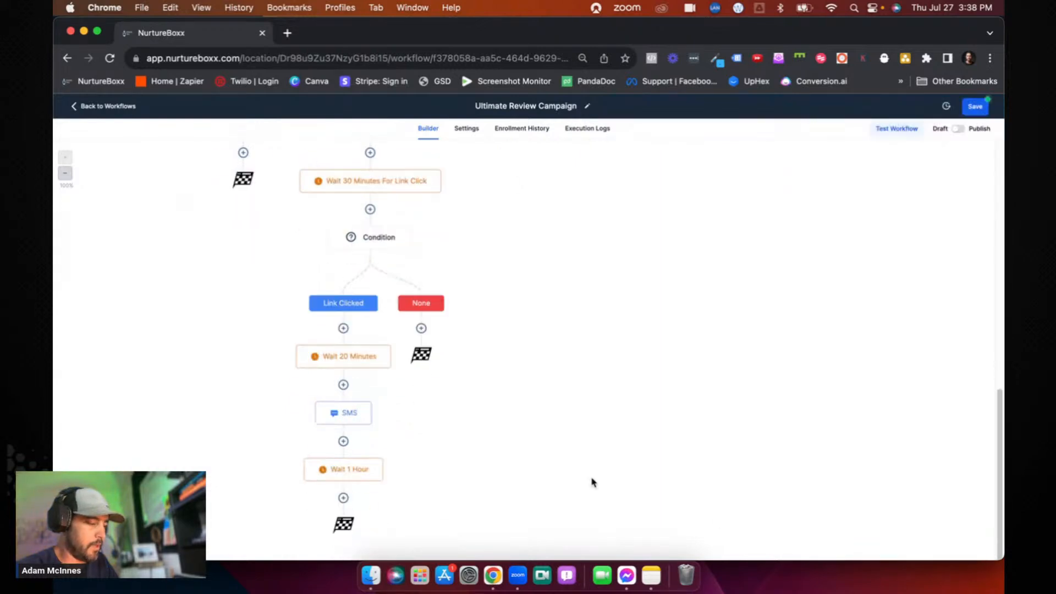
- Add an if/else condition below the 1-hour wait and name its first branch "Positive"
click(343, 498)
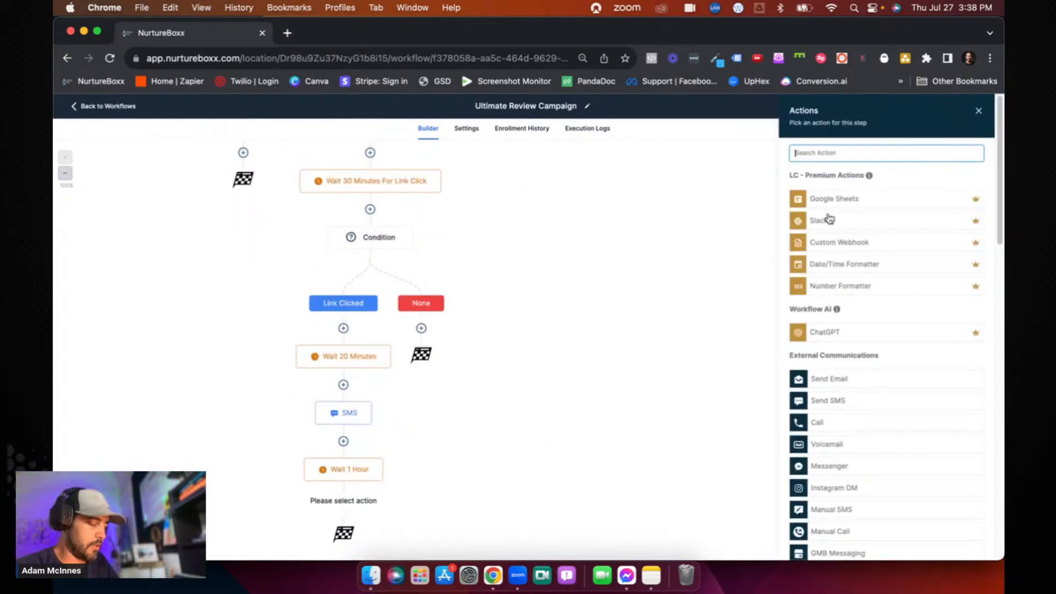
text(if)
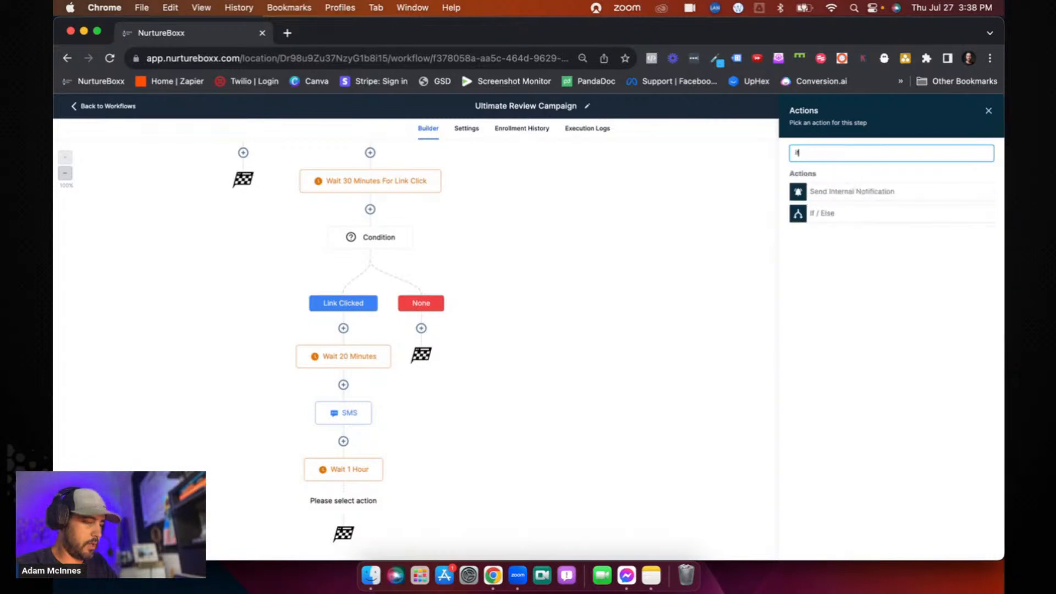
click(827, 216)
double_click(655, 234)
text(Po)
text(ive)
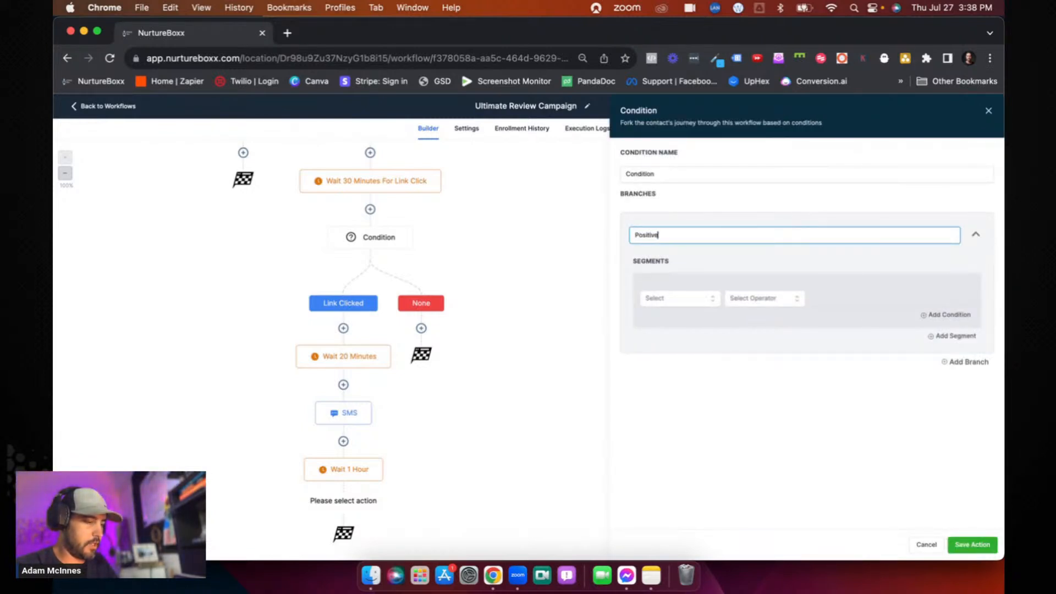
- Set the Positive branch's condition to Intent type Is Positive/Yes
click(662, 297)
click(669, 333)
click(670, 358)
click(766, 297)
click(753, 324)
click(841, 301)
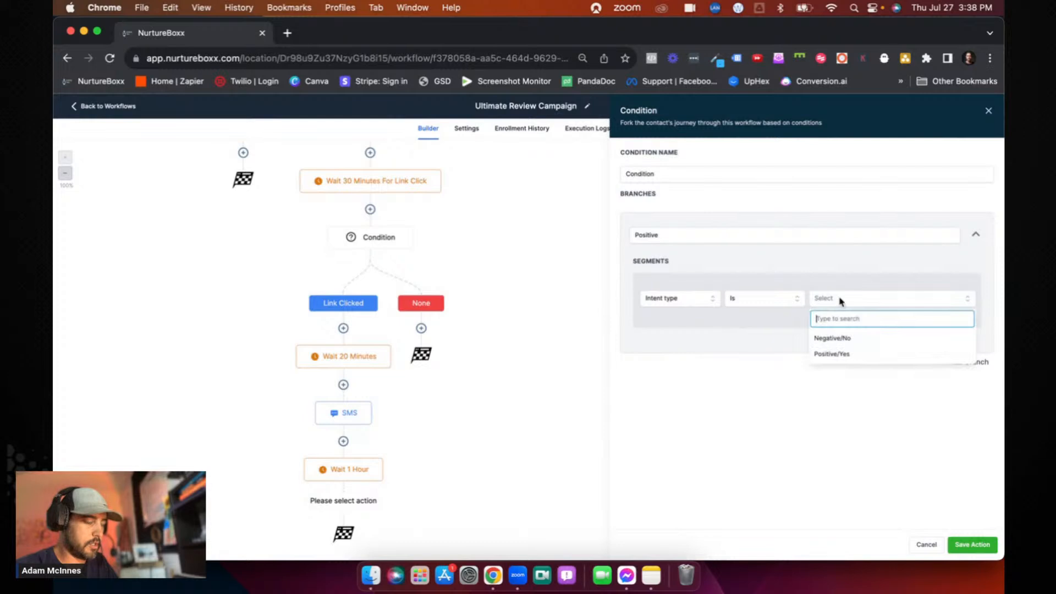
click(833, 354)
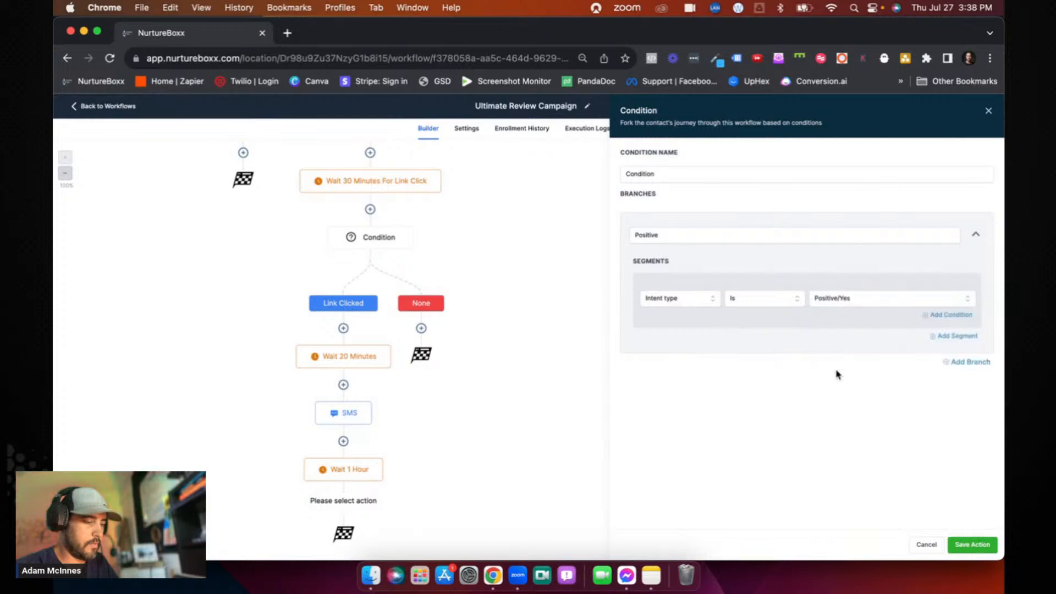
- Add a second branch named "Negative" with the condition Intent type Is Negative/No and save the condition
click(968, 364)
double_click(649, 390)
text(Negative)
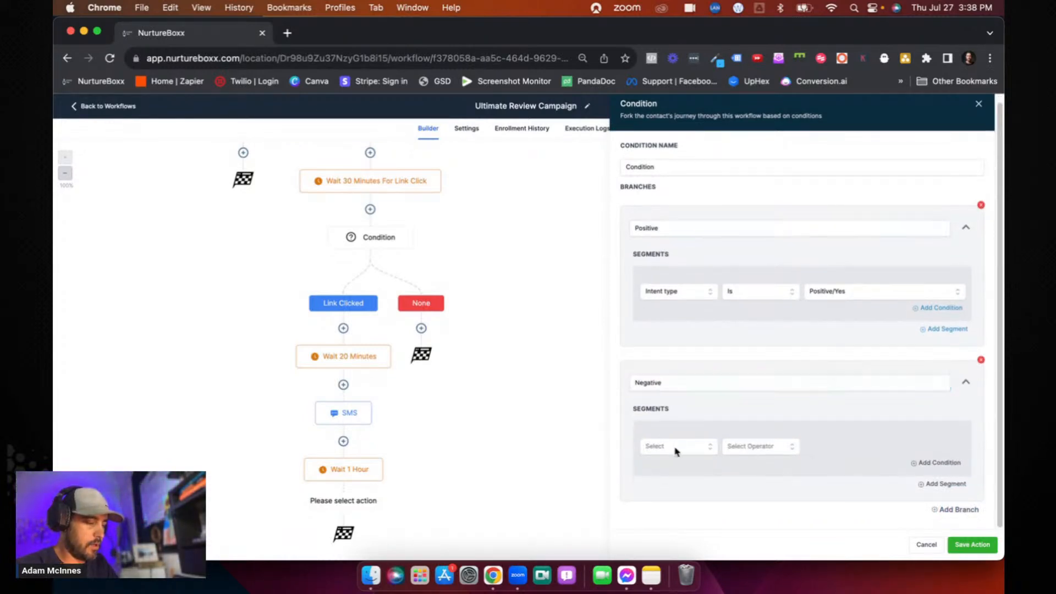
click(676, 452)
scroll(676, 456, down, 3)
click(675, 476)
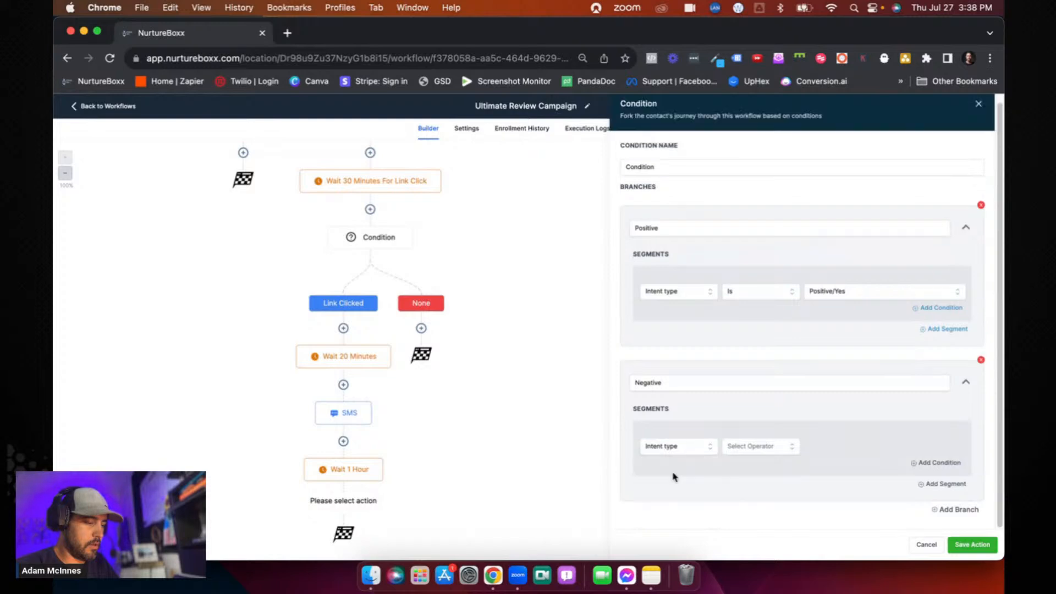
click(748, 448)
click(747, 472)
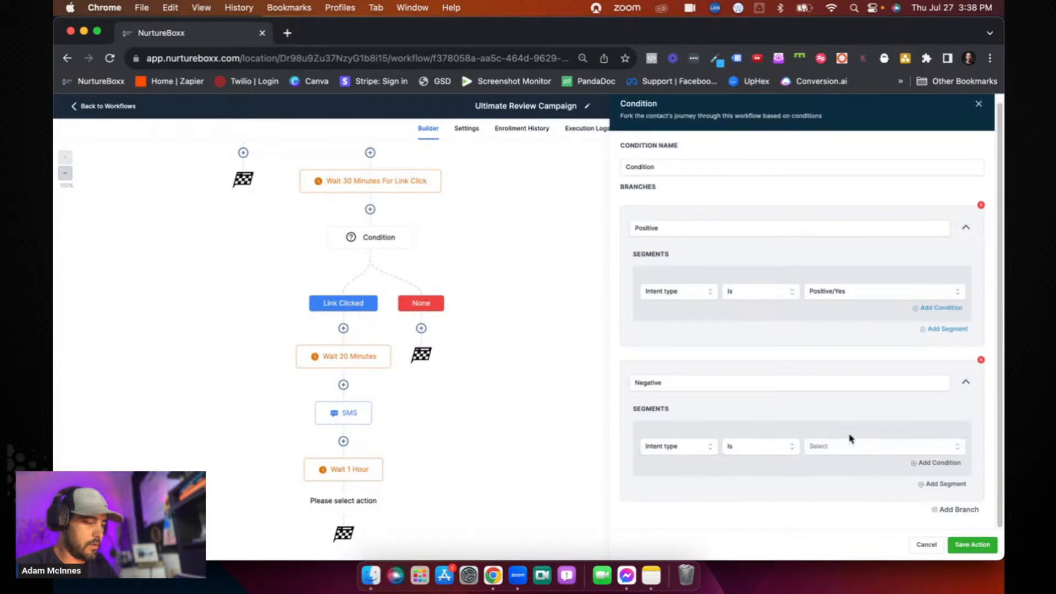
click(849, 446)
click(833, 492)
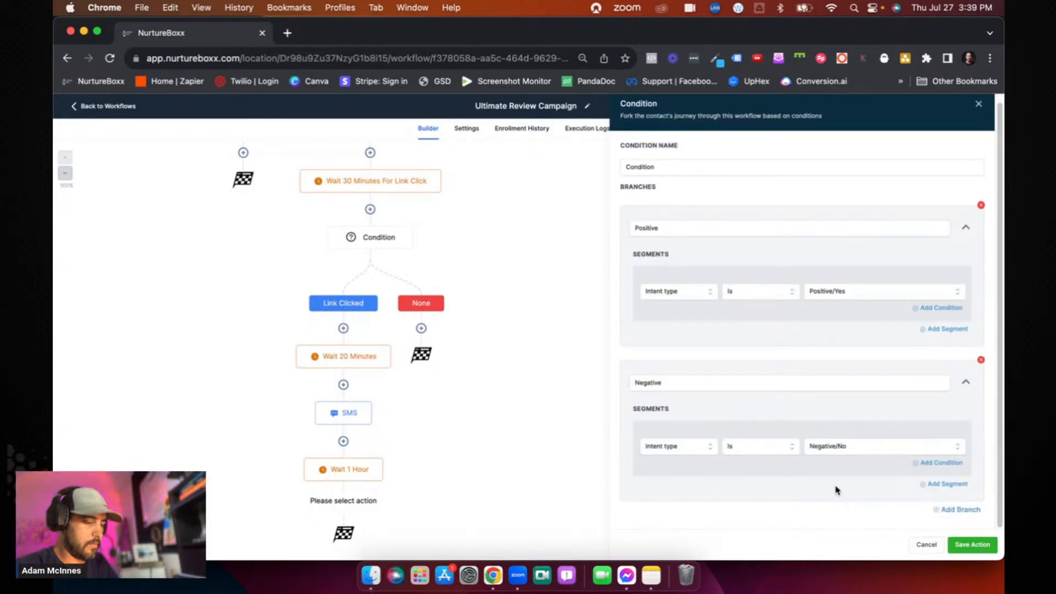
click(961, 540)
- Check the settings of the 1-hour reply wait above the new condition and close them without changes
scroll(758, 449, down, 3)
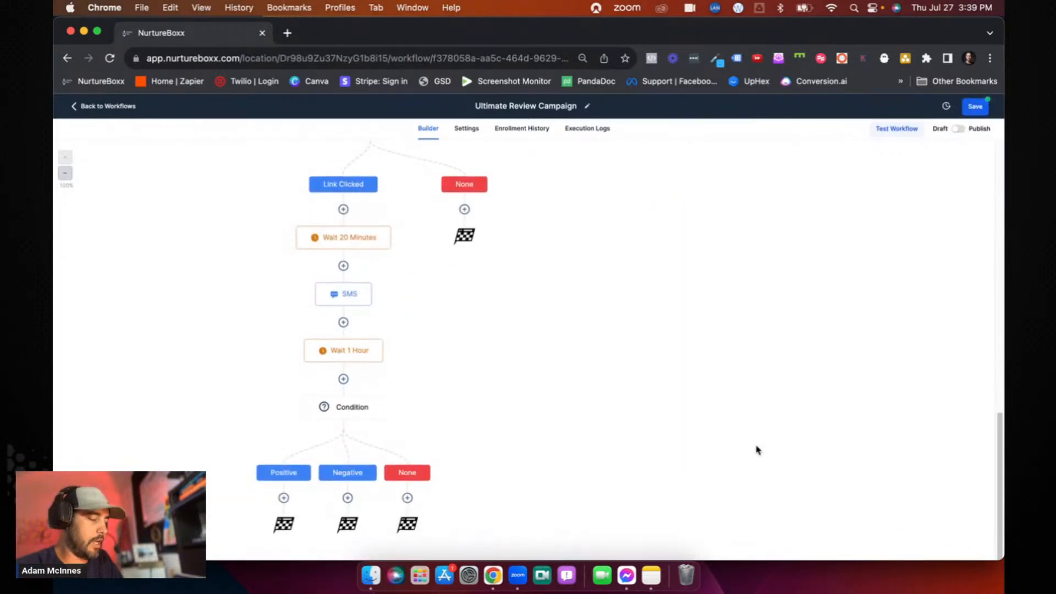
click(351, 351)
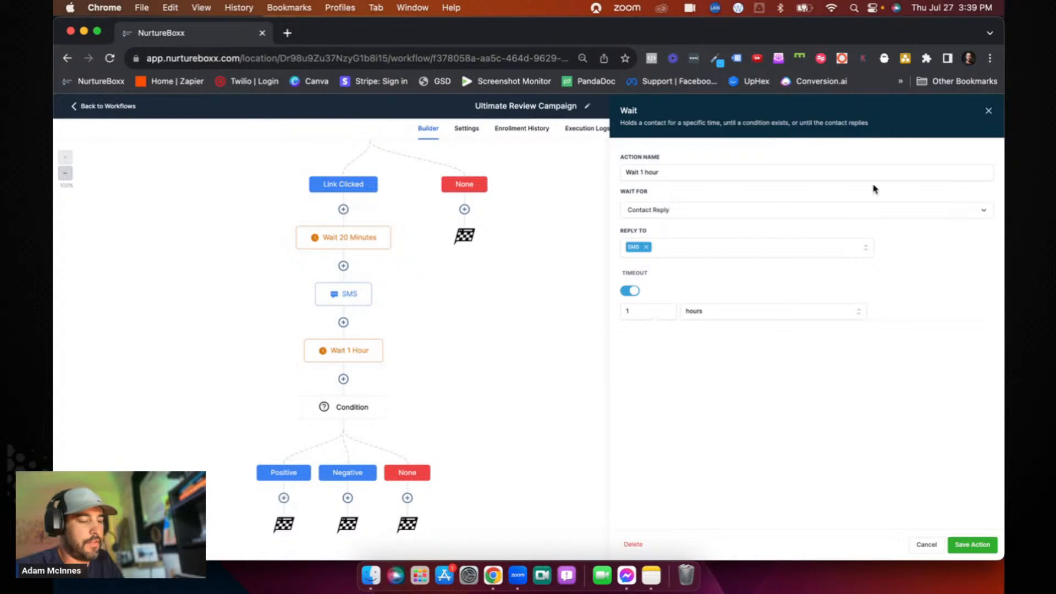
click(987, 112)
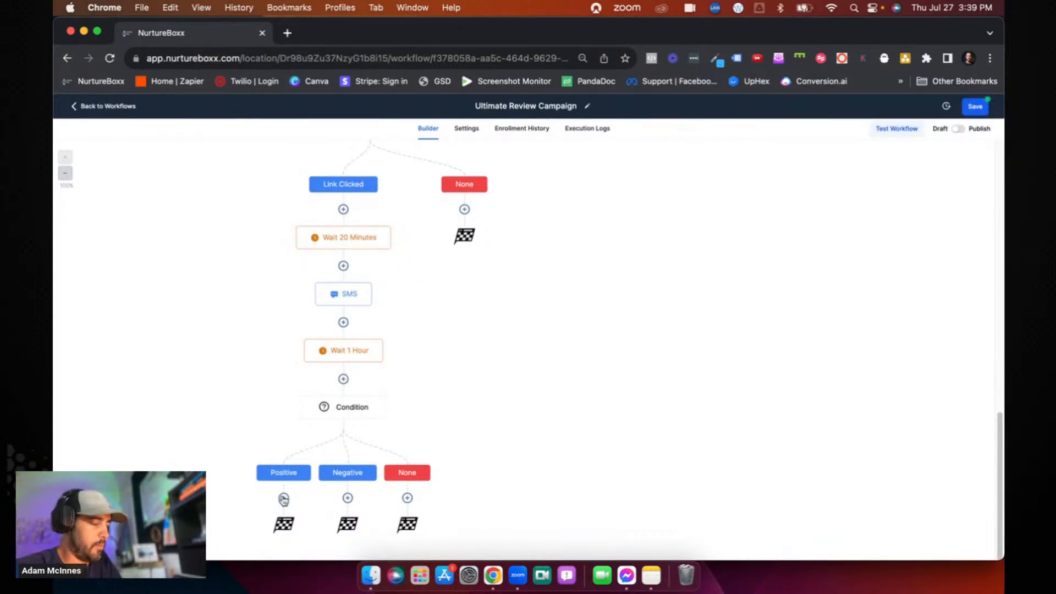
- Copy the review-confirmation SMS and all actions from it into the None branch of the condition below, and check the copied SMS's message
click(283, 498)
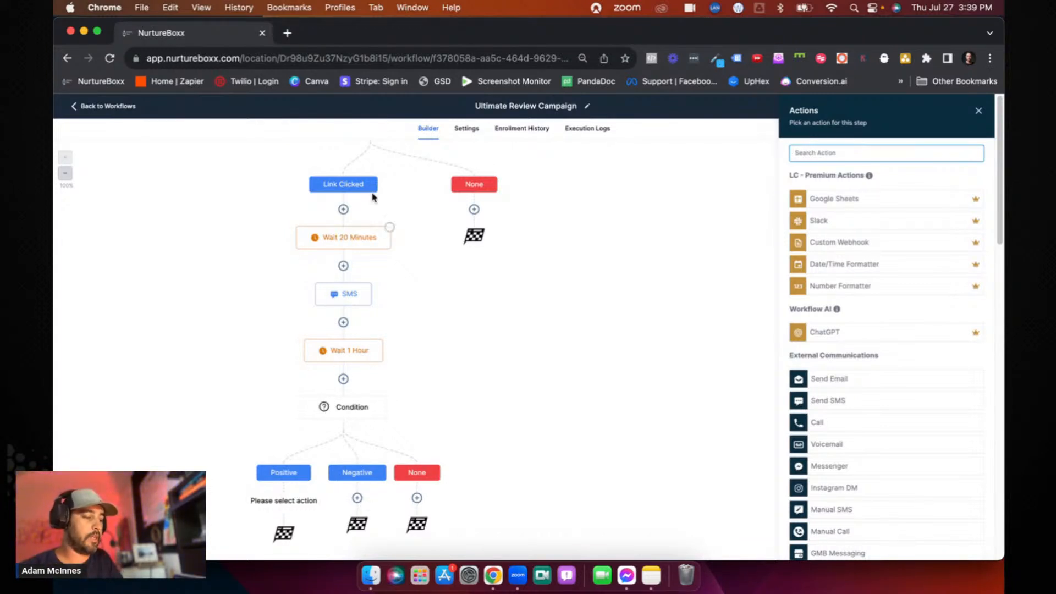
click(370, 284)
mouse_move(395, 332)
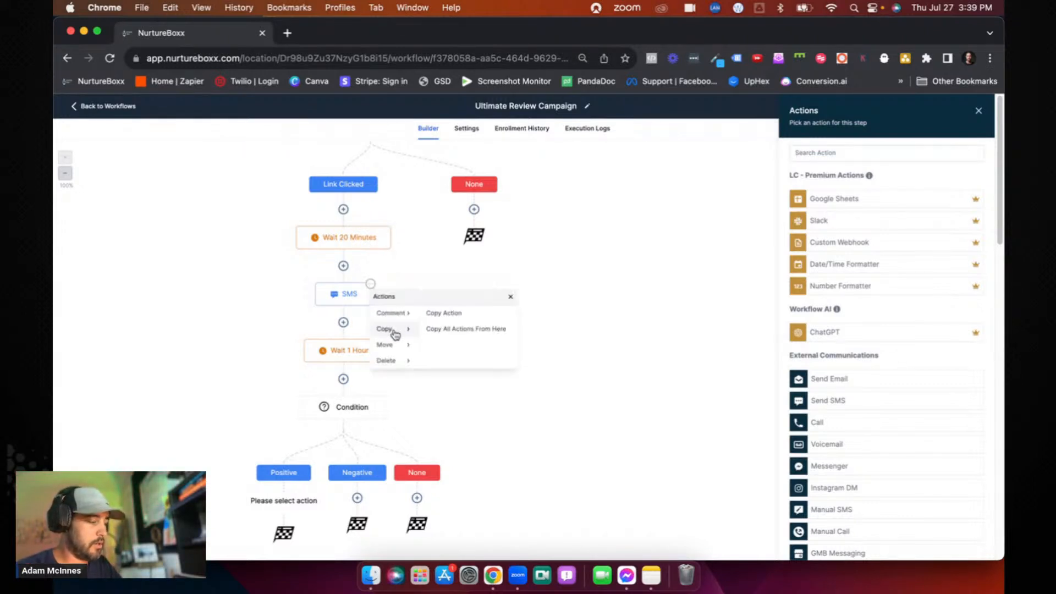
click(448, 329)
scroll(438, 478, down, 2)
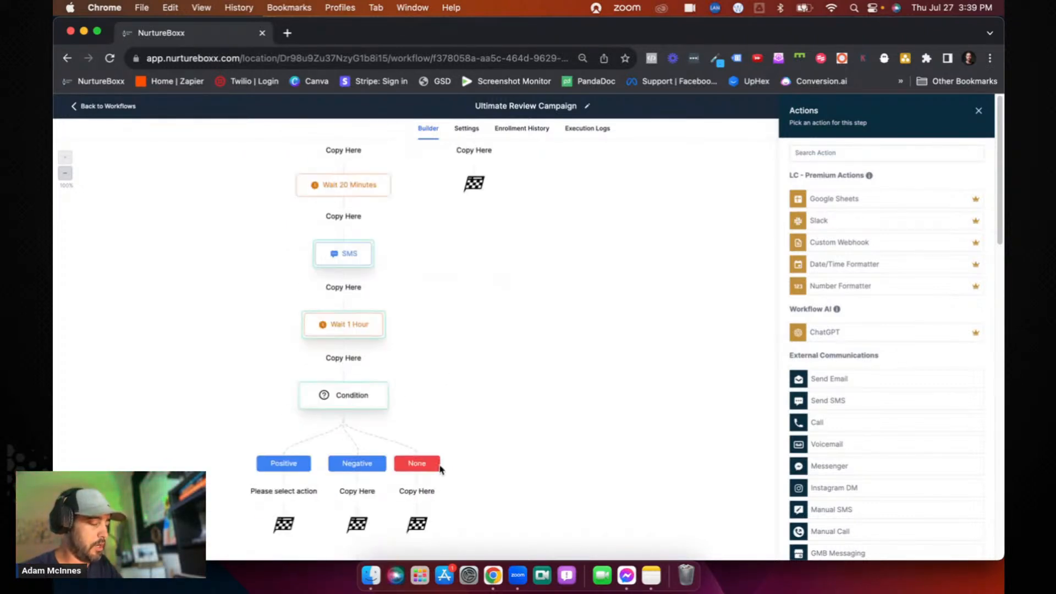
click(423, 501)
click(412, 440)
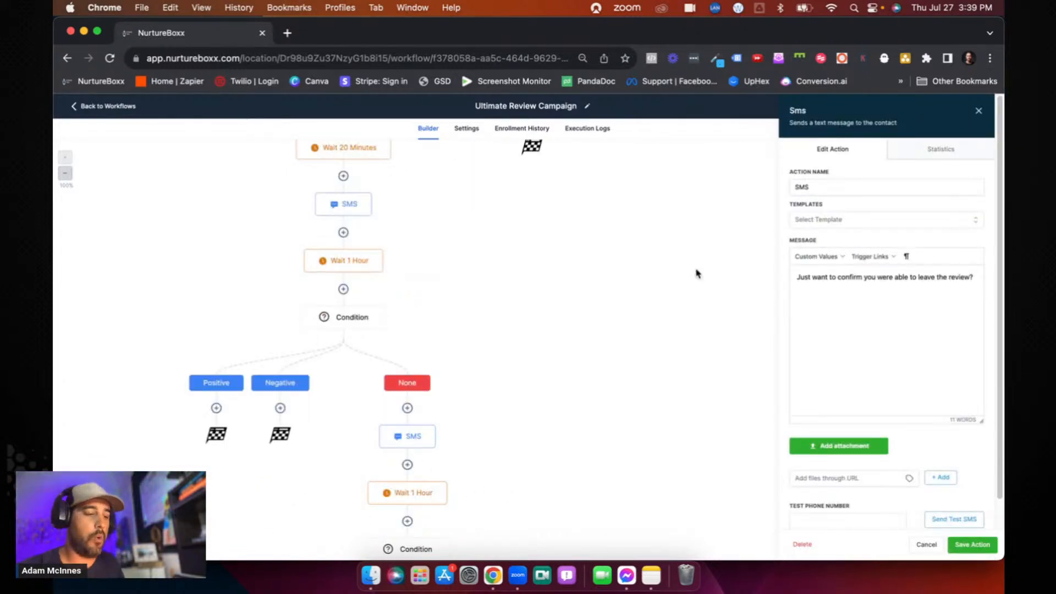
click(978, 112)
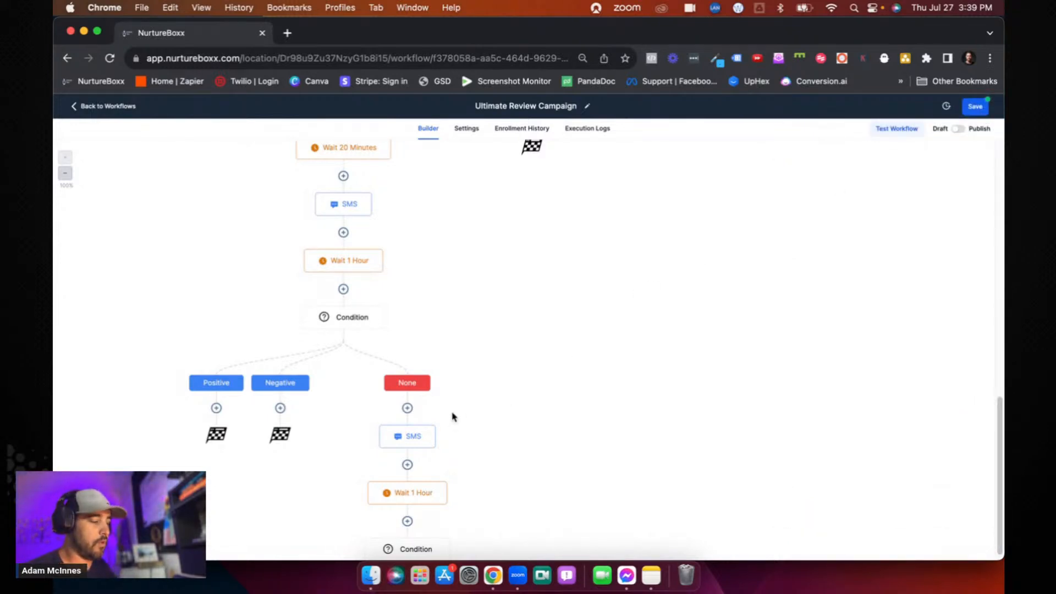
- Review the workflow's branches, from the feedback SMS through the link-click condition to the copied follow-up actions
scroll(429, 415, up, 5)
scroll(438, 391, up, 6)
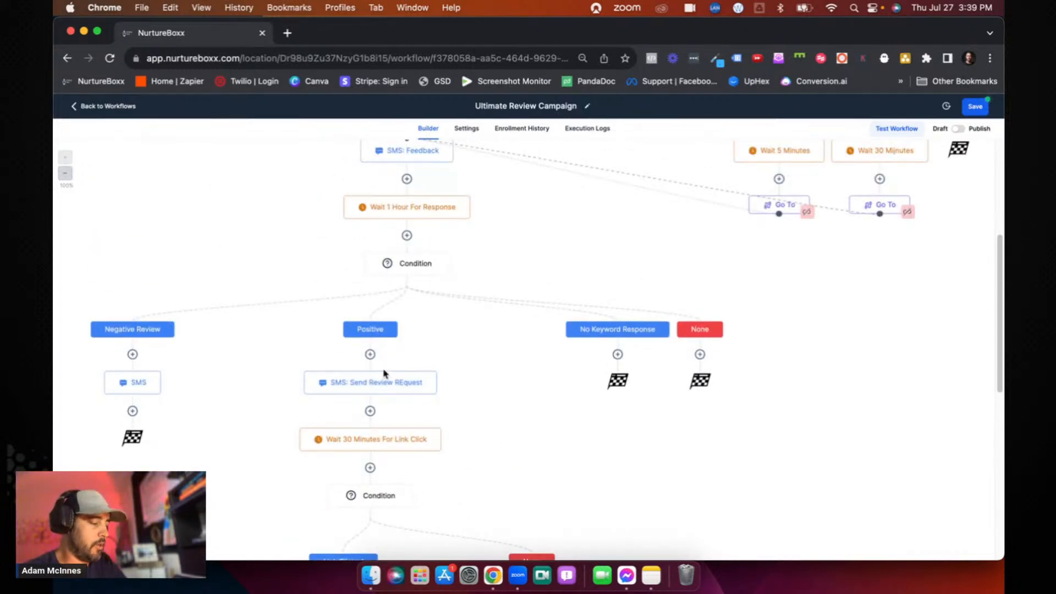
scroll(379, 380, down, 2)
scroll(383, 376, down, 1)
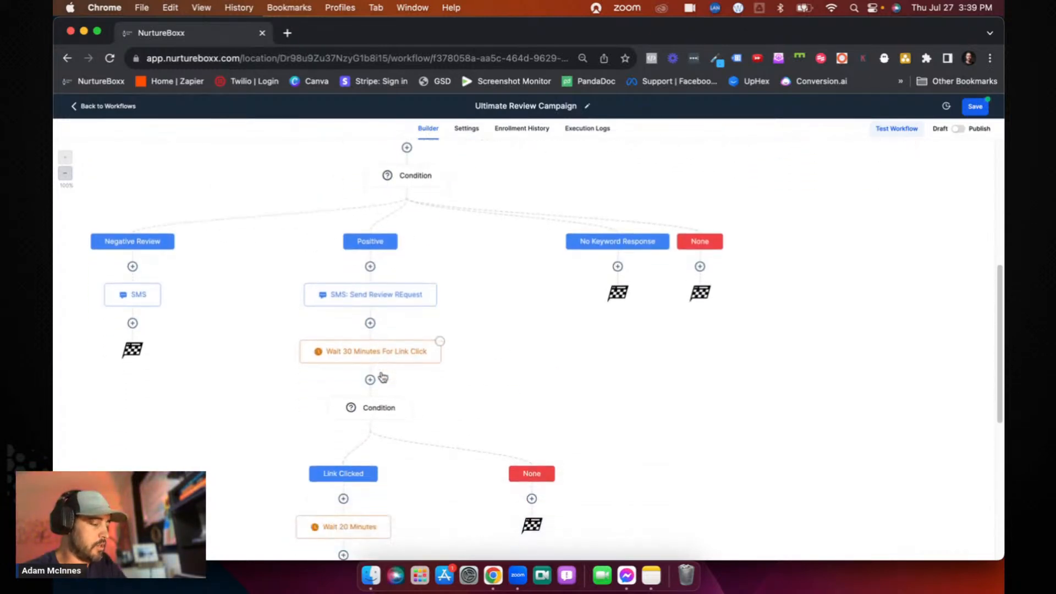
scroll(390, 341, down, 3)
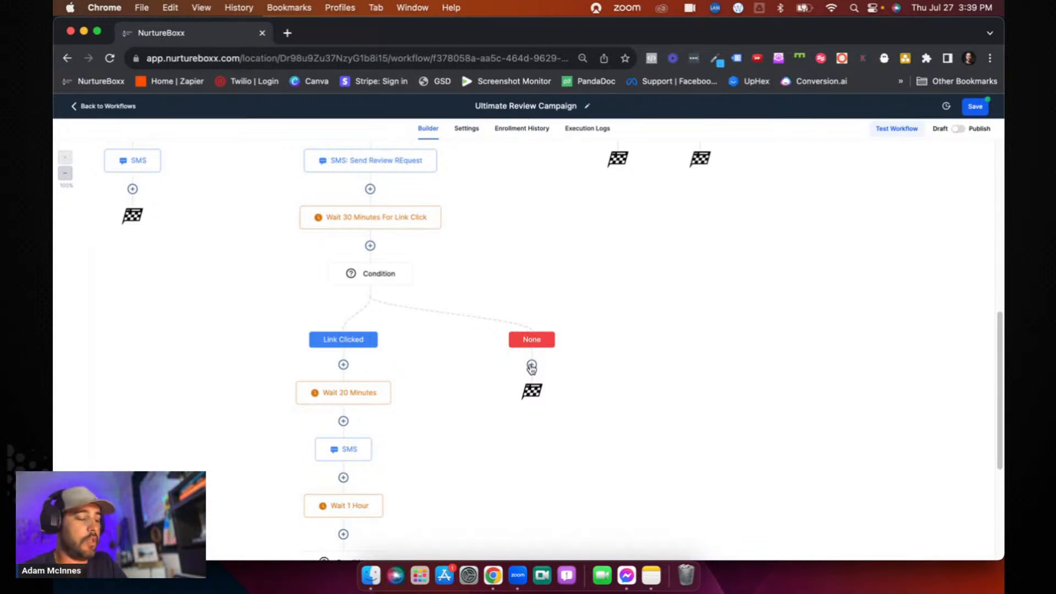
scroll(539, 375, down, 2)
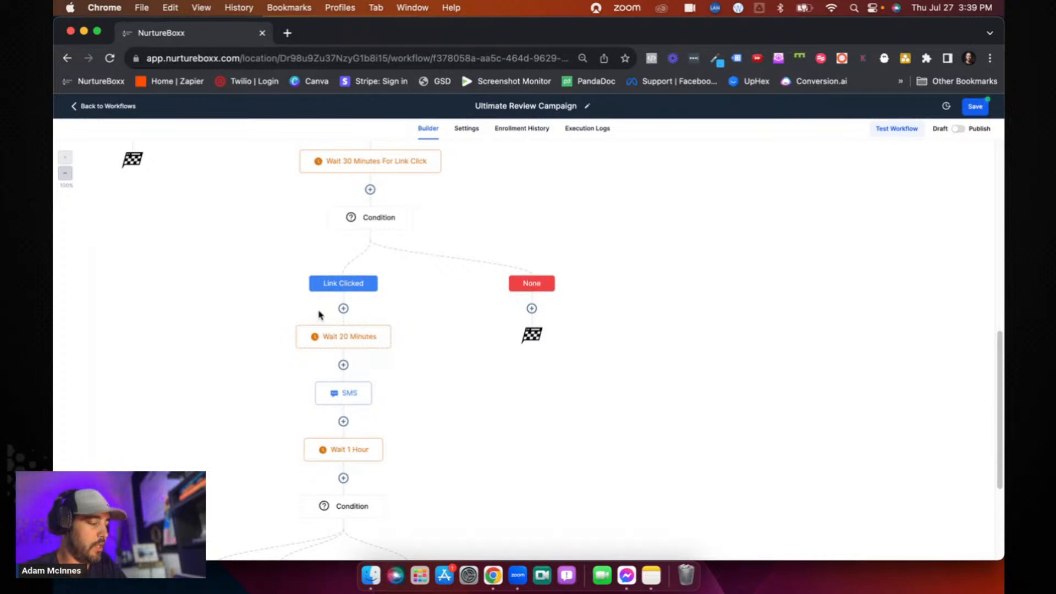
scroll(319, 313, down, 10)
scroll(321, 311, up, 12)
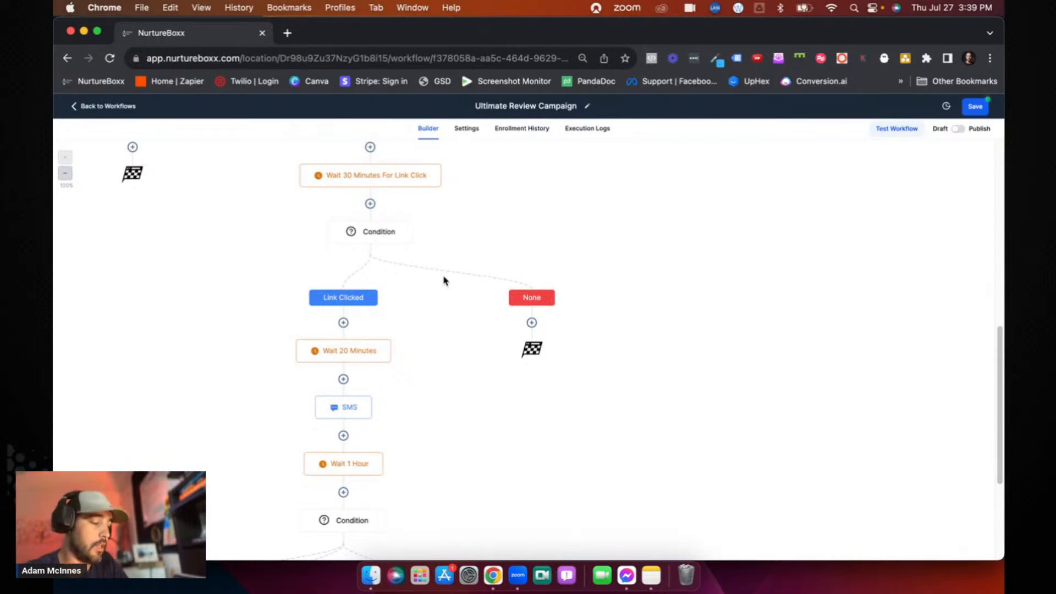
scroll(445, 280, down, 1)
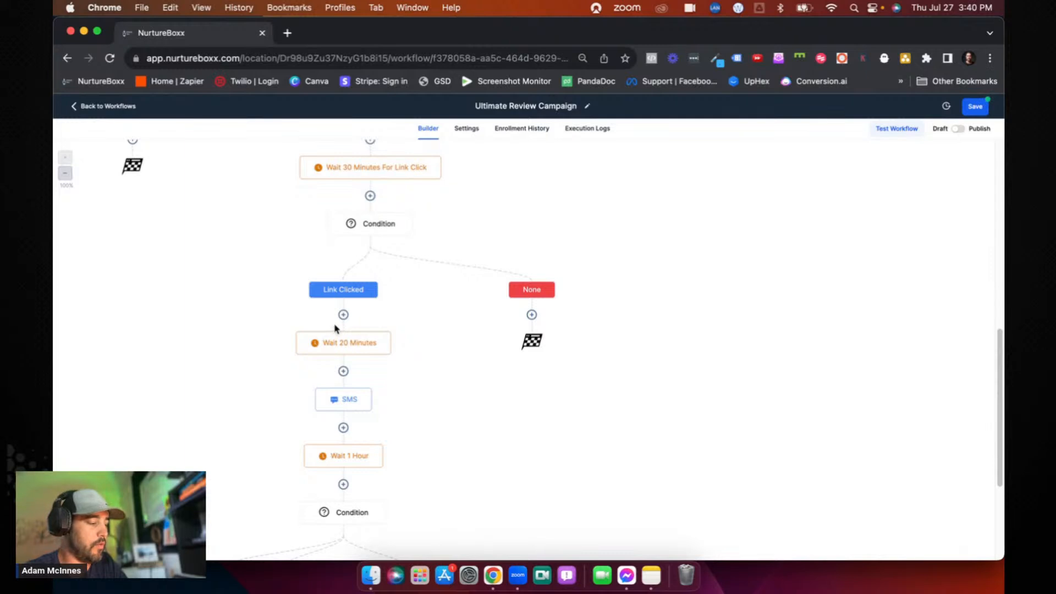
scroll(419, 464, down, 10)
scroll(419, 464, up, 15)
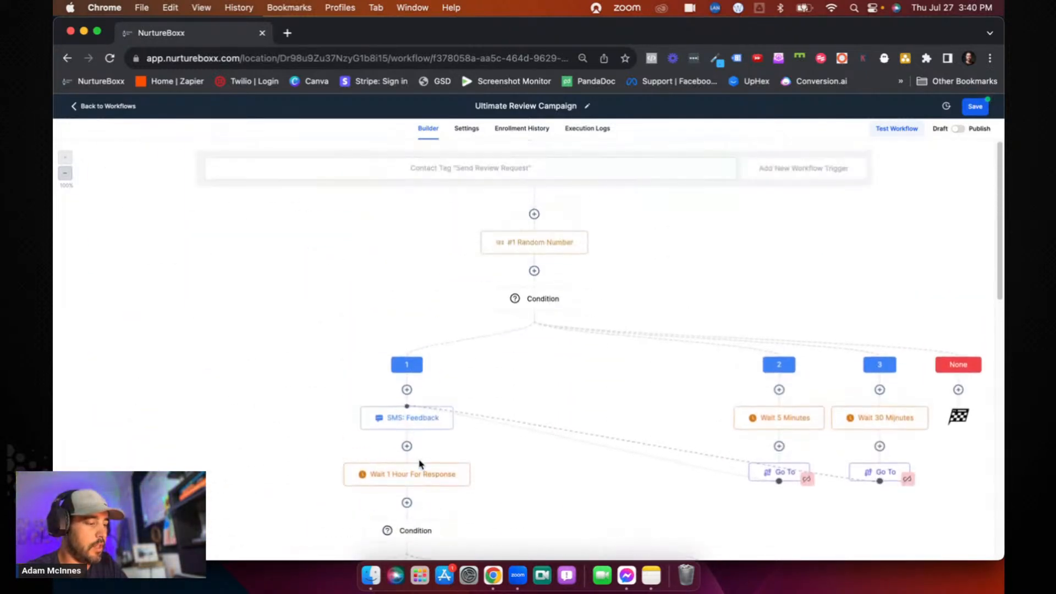